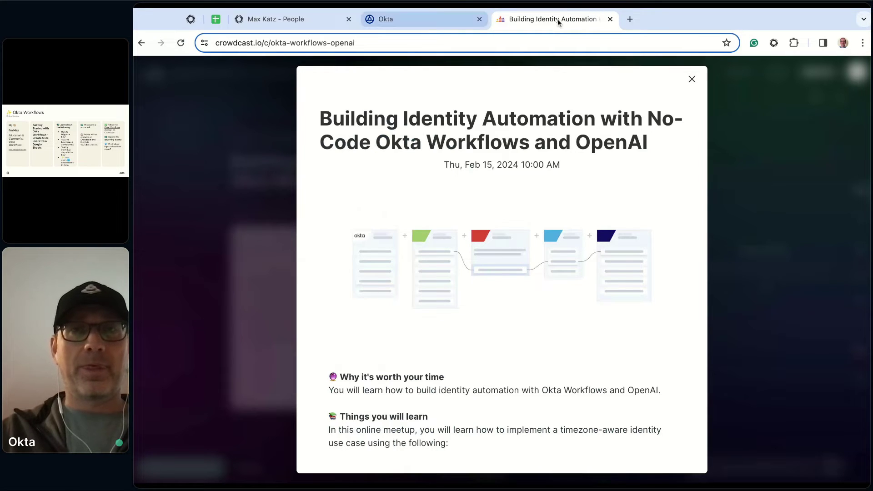
Switch back to the Okta tab showing the First flow - Feb 6, 2024 folder's flows
click(427, 20)
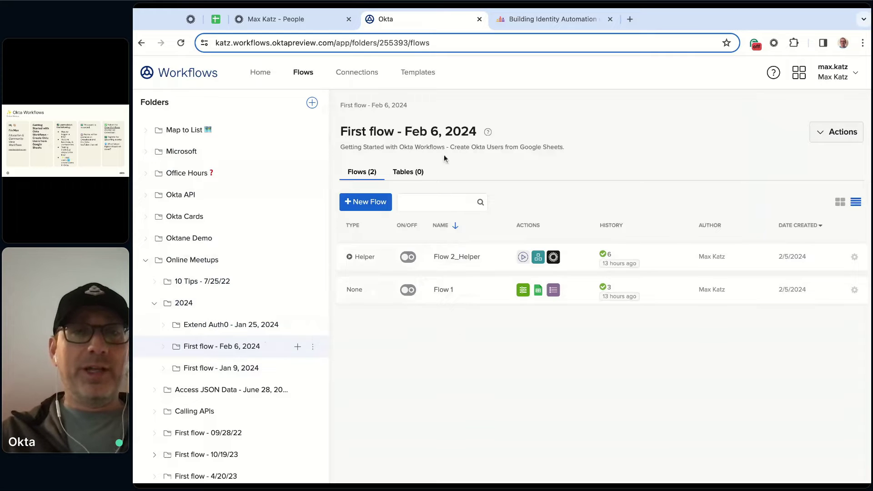
Create flow 'Load users' described 'Get users from Google Sheets.' with Save all data enabled
click(372, 208)
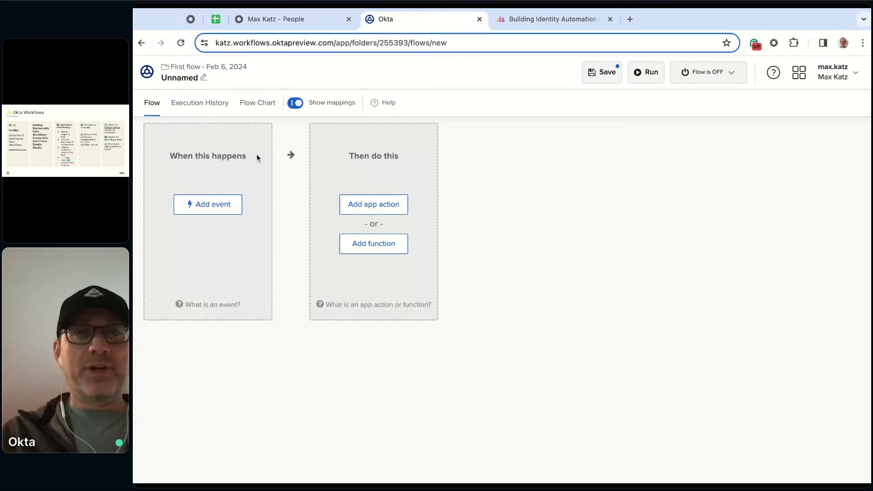
click(186, 80)
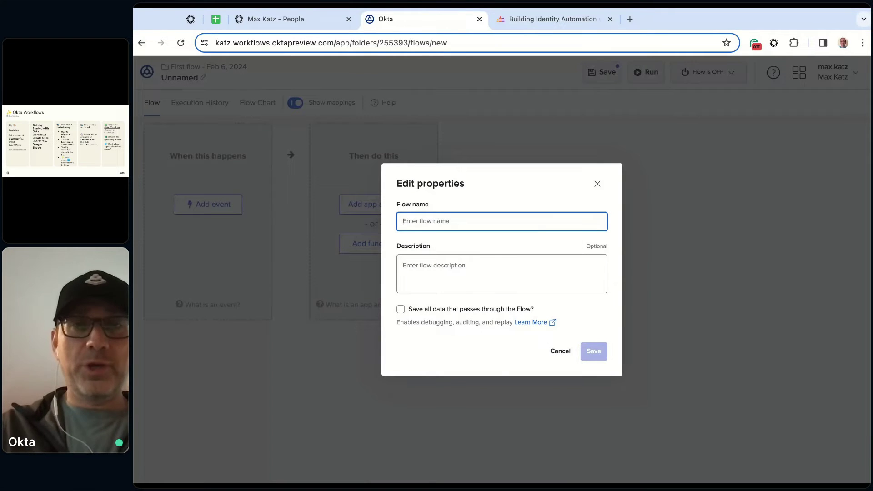
text(Load users)
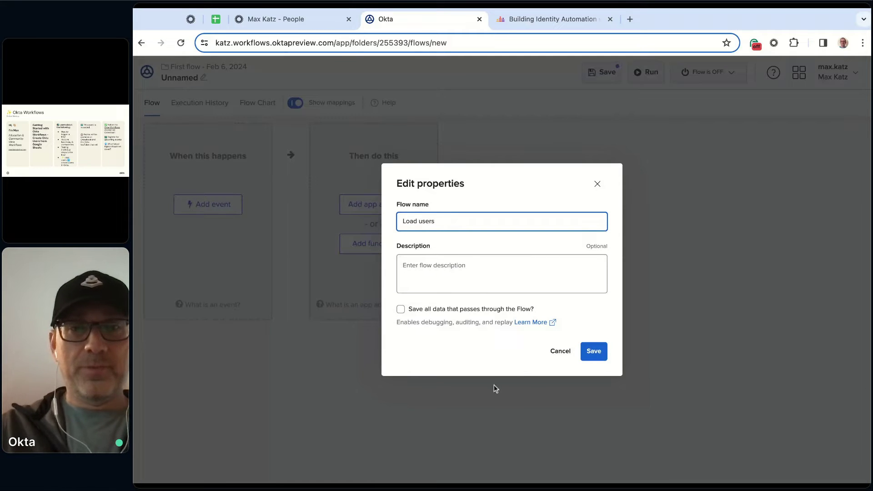
click(498, 272)
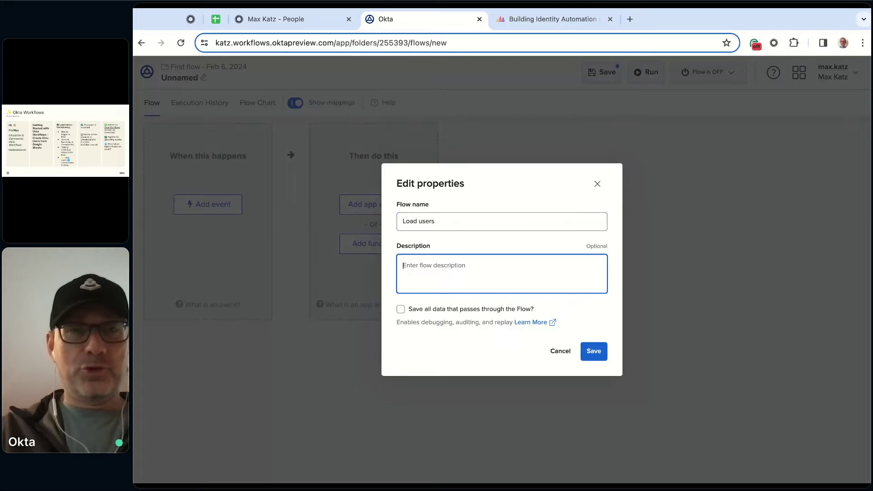
text(Get users from )
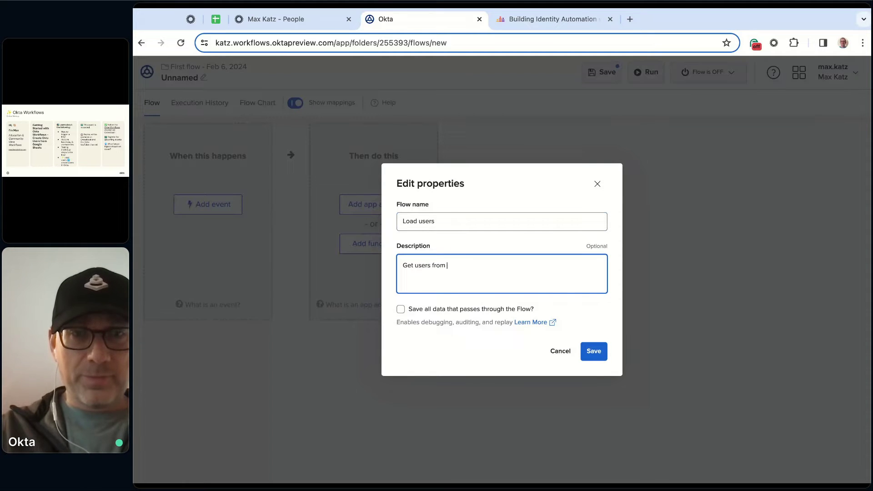
text(Google Sheets.)
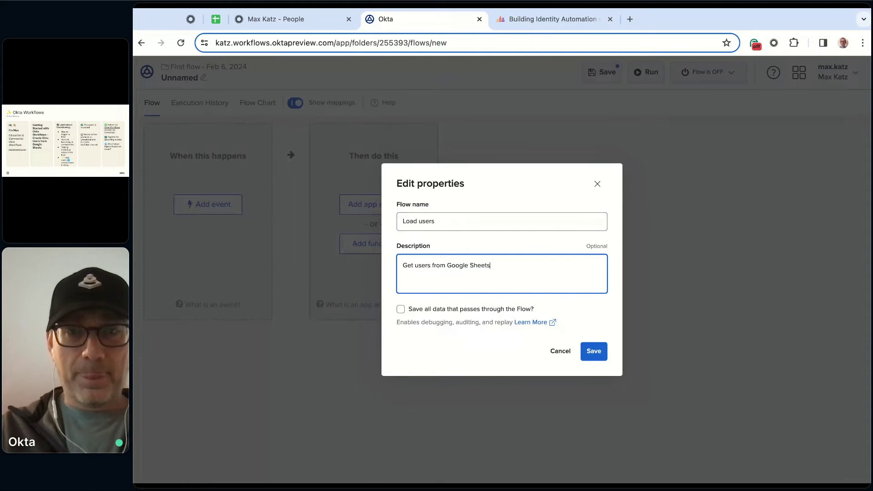
click(430, 309)
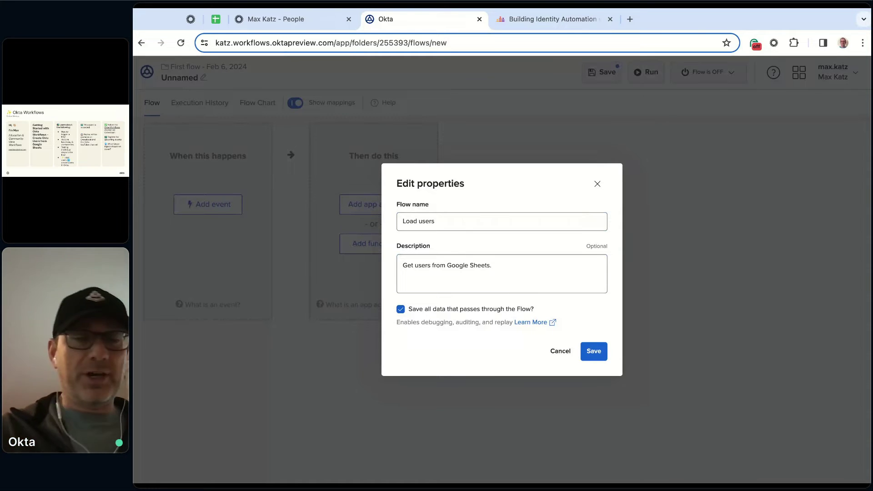
click(594, 352)
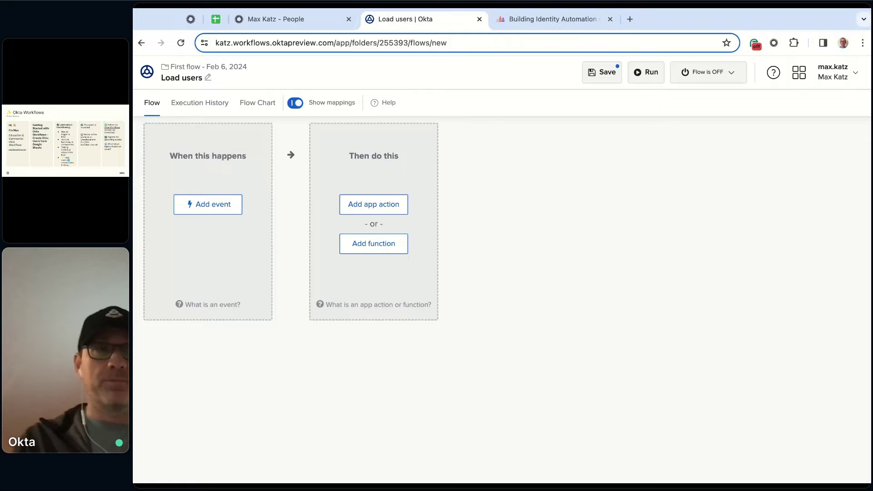
click(211, 209)
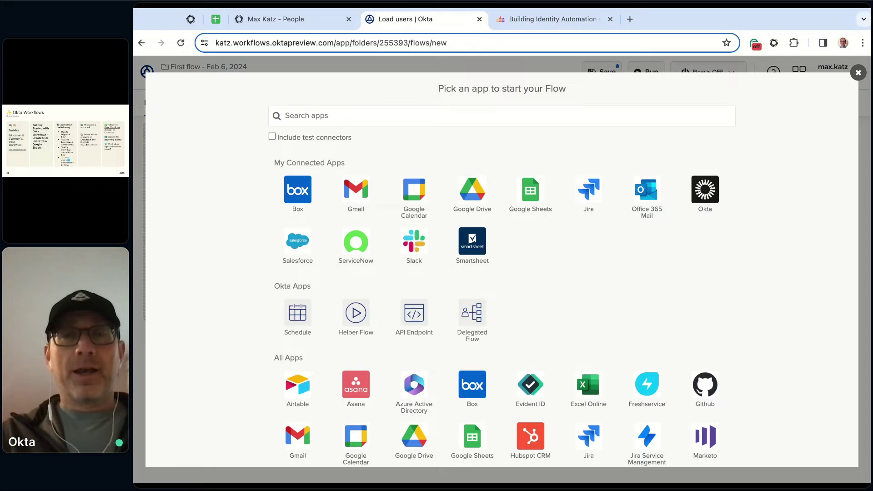
click(712, 194)
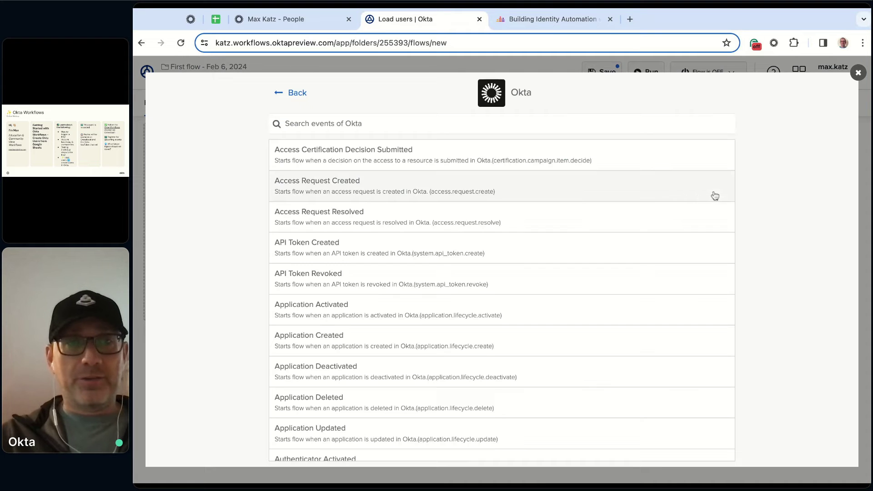
scroll(501, 247, down, 5)
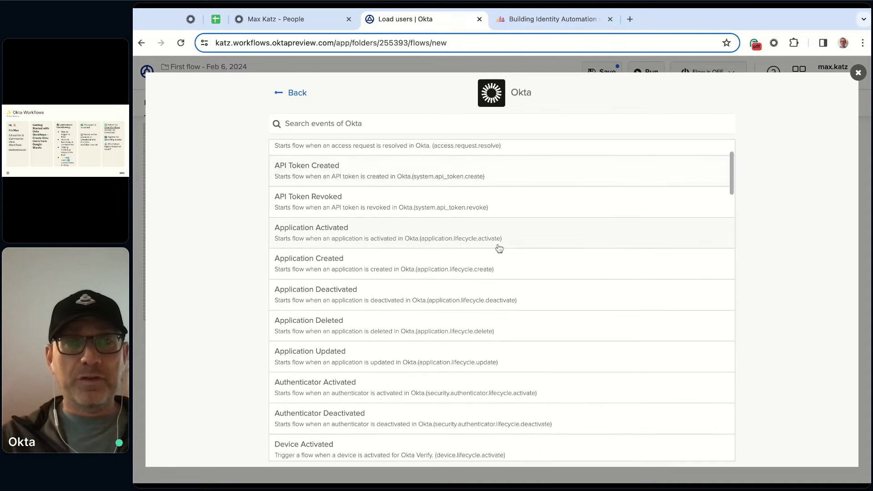
scroll(499, 249, down, 1)
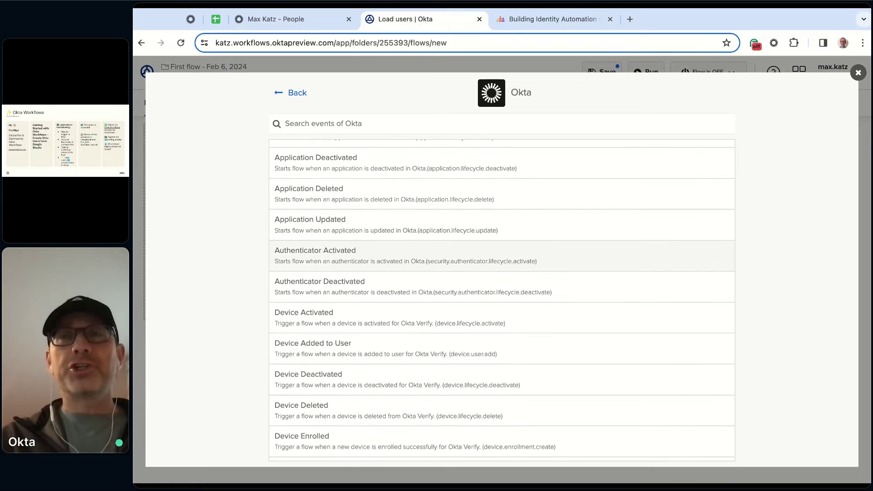
click(291, 93)
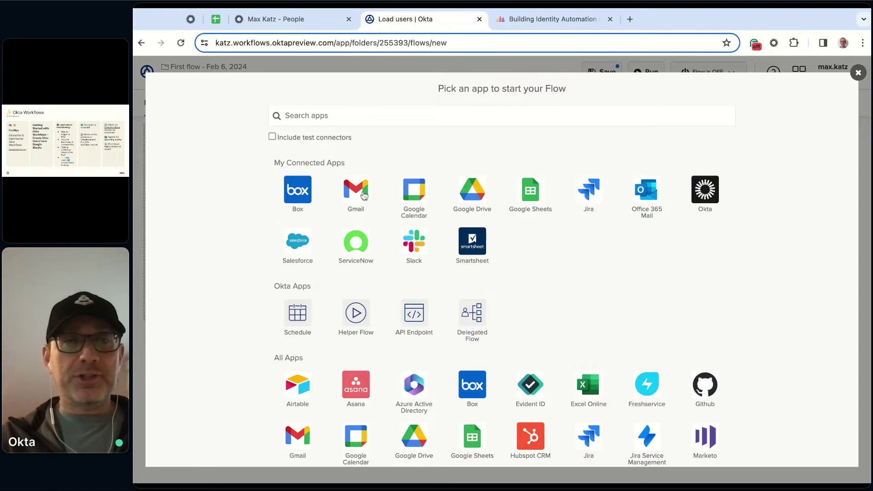
click(364, 196)
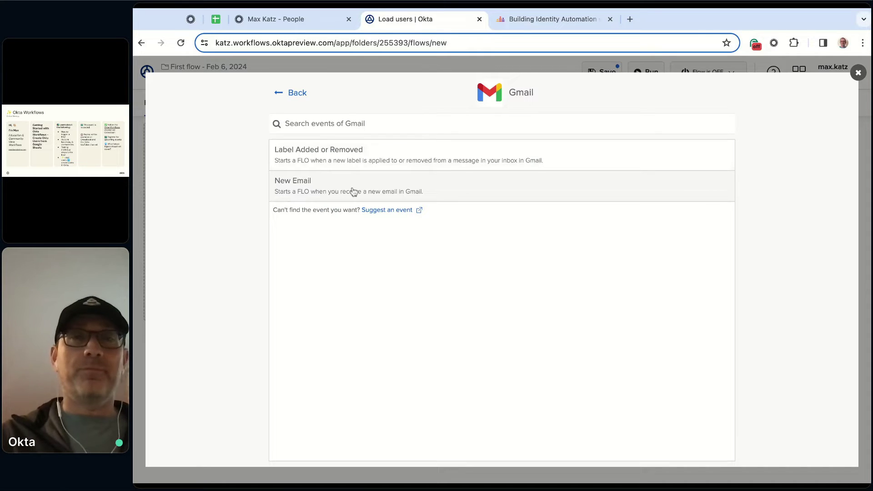
click(291, 92)
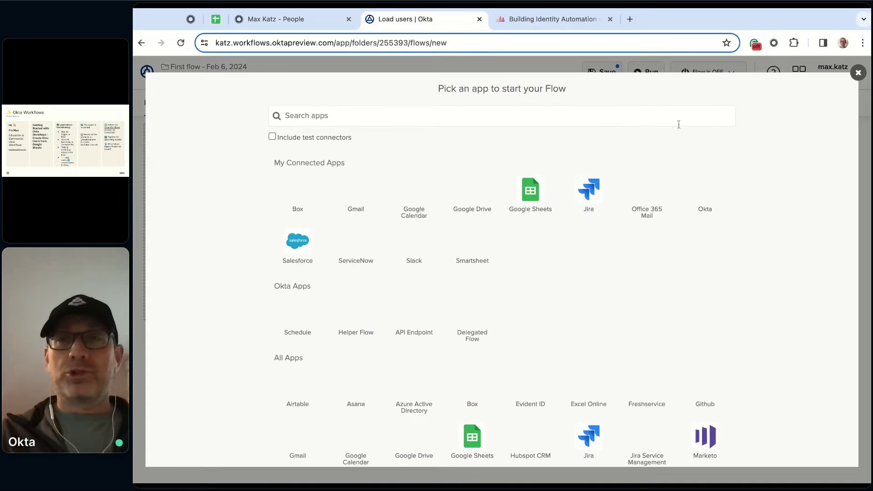
click(858, 73)
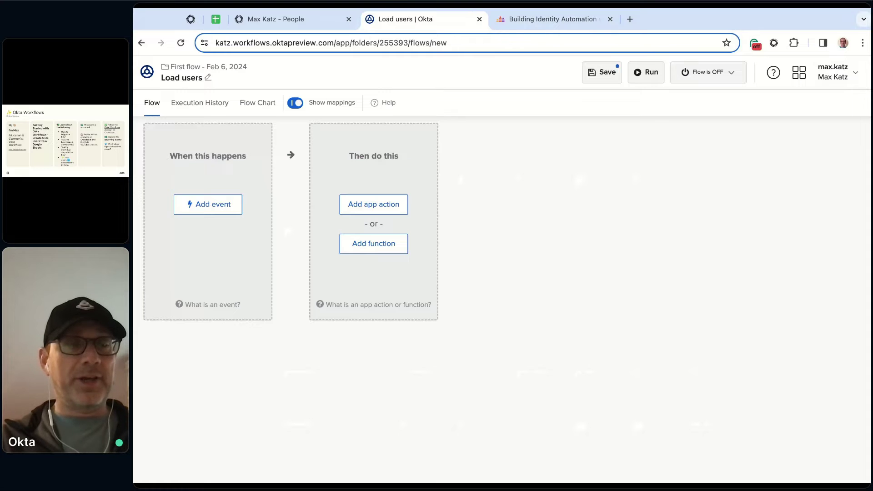
click(230, 212)
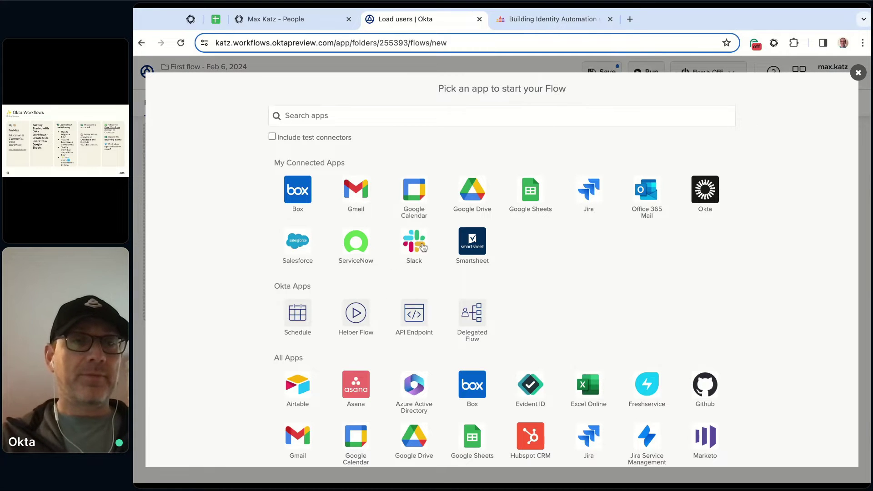
click(294, 321)
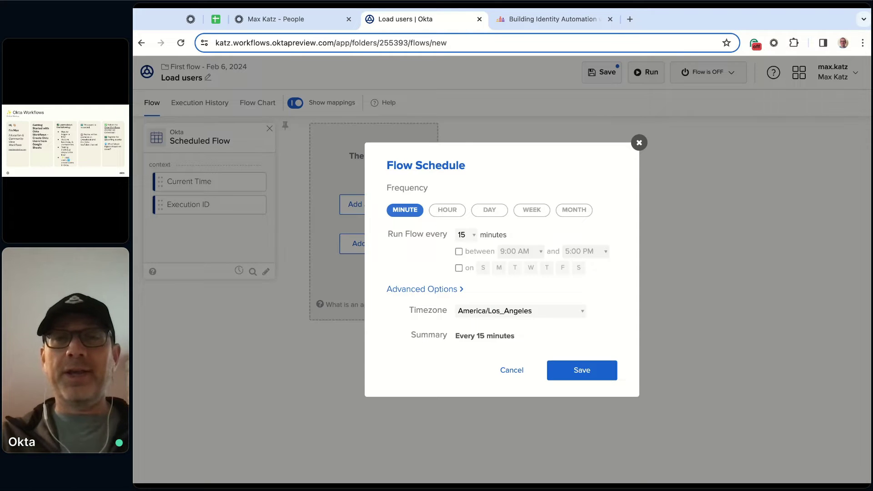
click(511, 371)
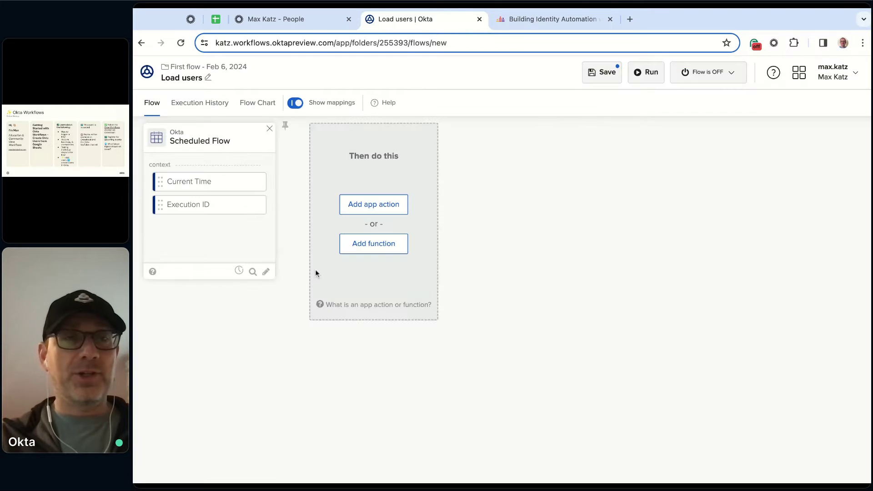
click(269, 129)
click(590, 317)
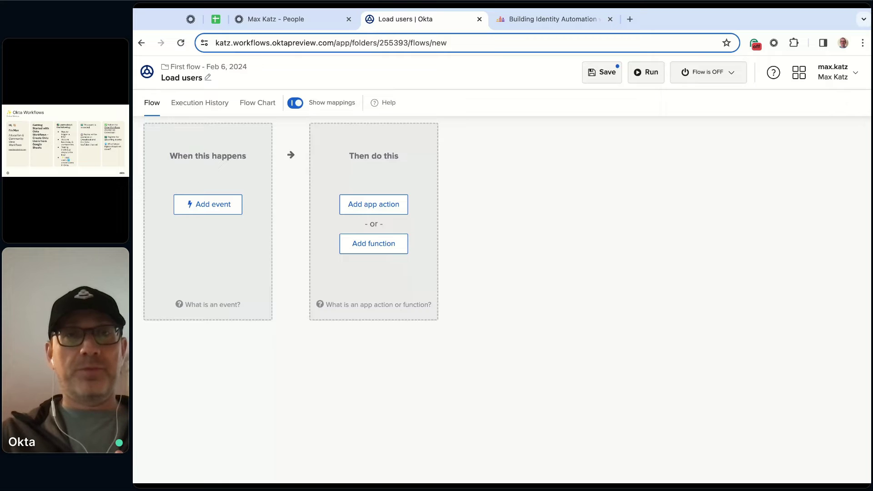
click(216, 20)
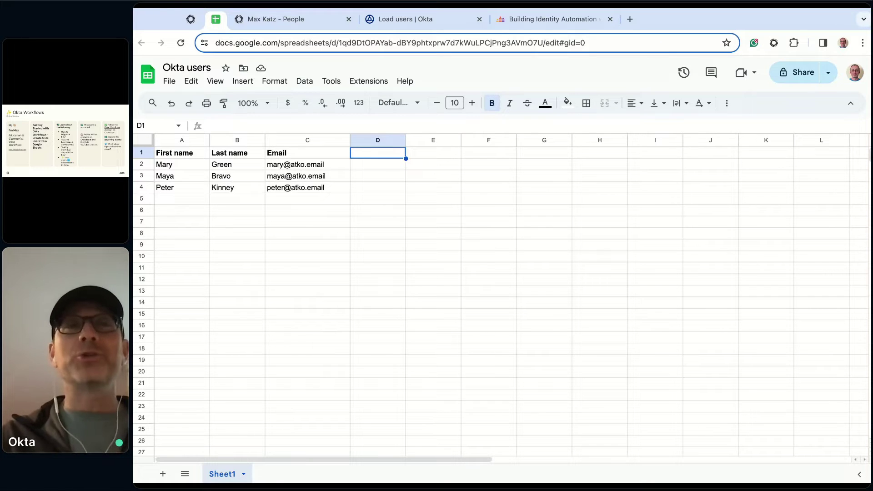
click(291, 20)
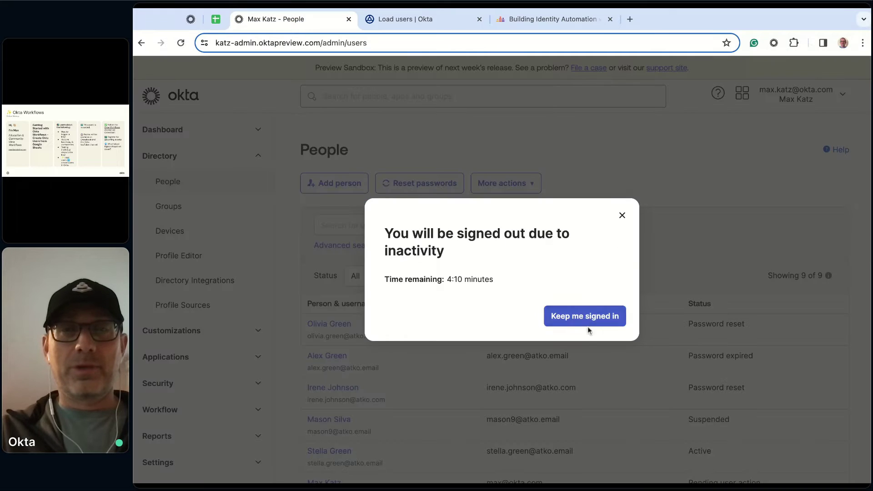
click(578, 319)
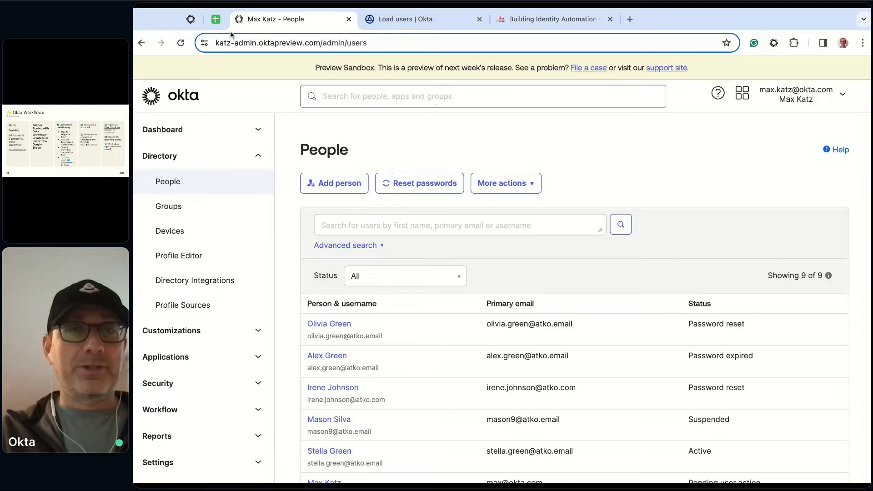
click(416, 18)
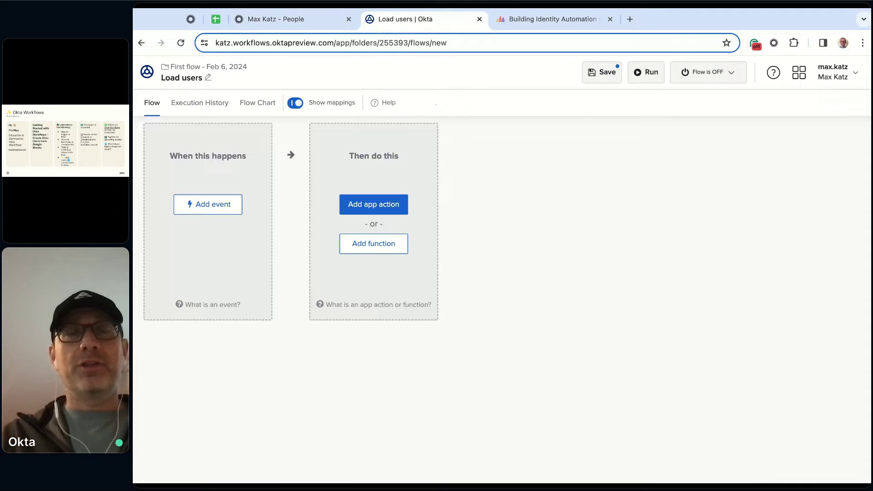
Add an app action to the flow and choose Google Sheets as the app
click(373, 204)
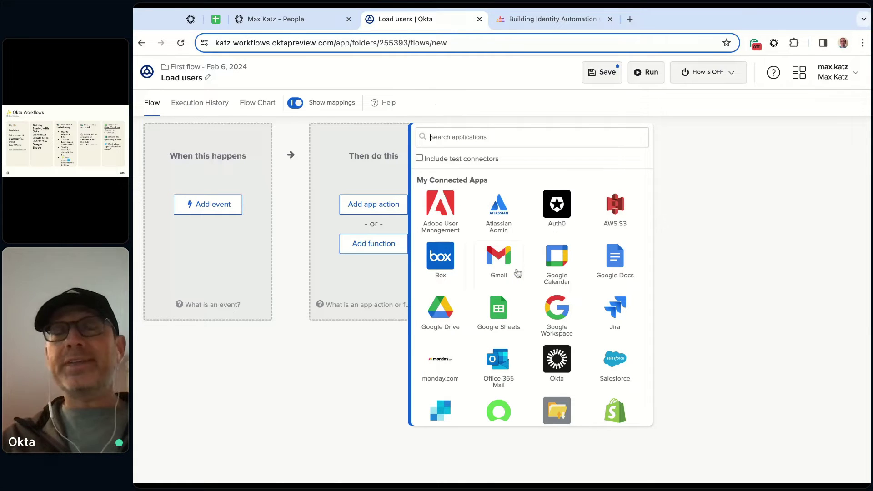
scroll(457, 257, down, 10)
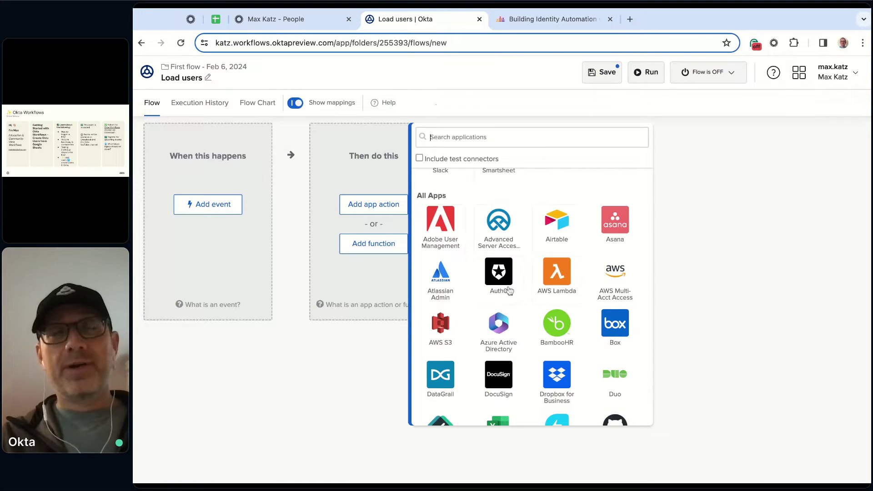
scroll(574, 271, down, 2)
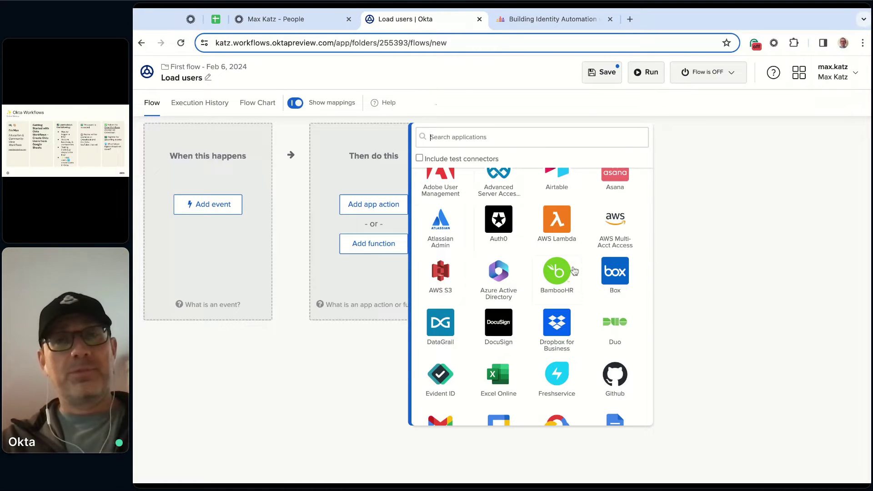
scroll(574, 271, down, 5)
scroll(438, 315, up, 7)
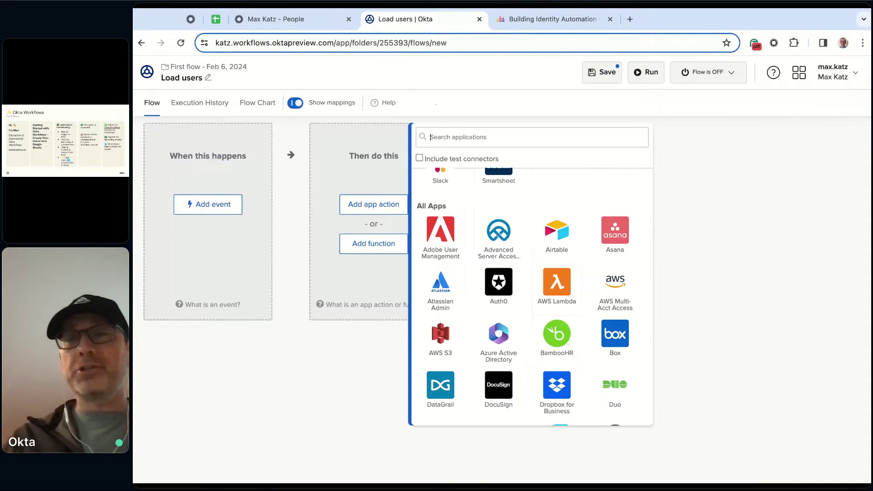
scroll(439, 315, up, 10)
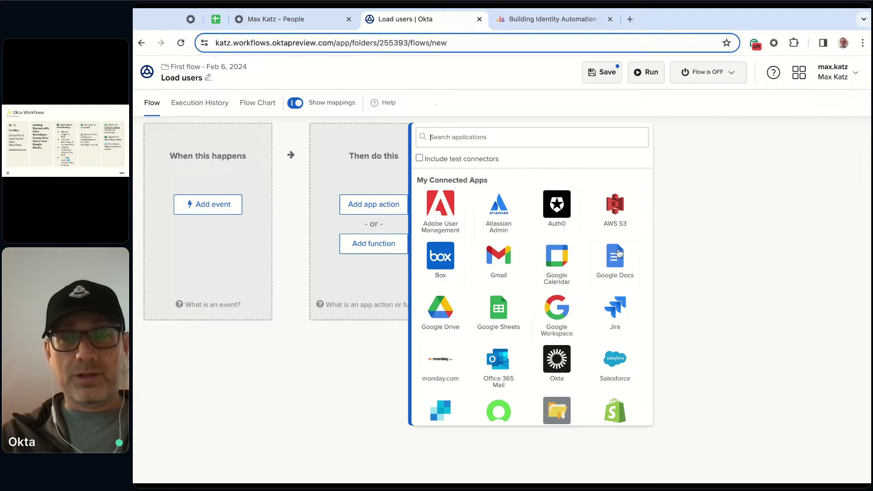
scroll(556, 298, down, 2)
scroll(556, 299, up, 2)
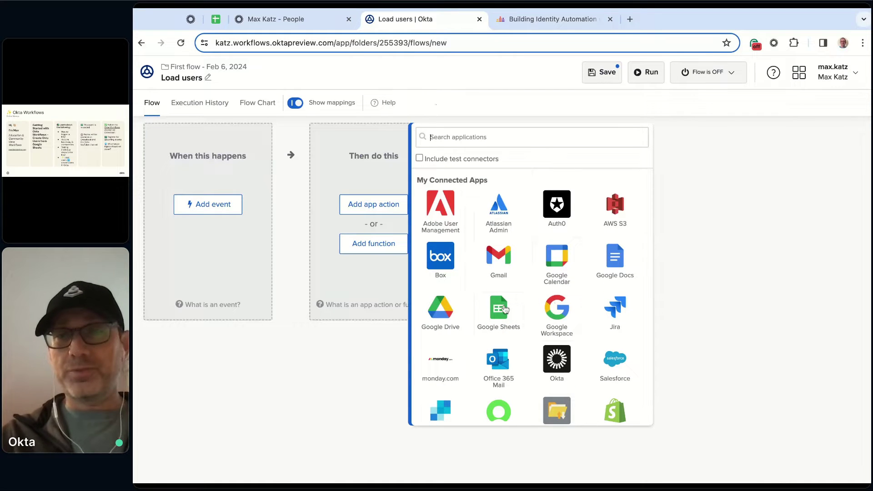
click(504, 309)
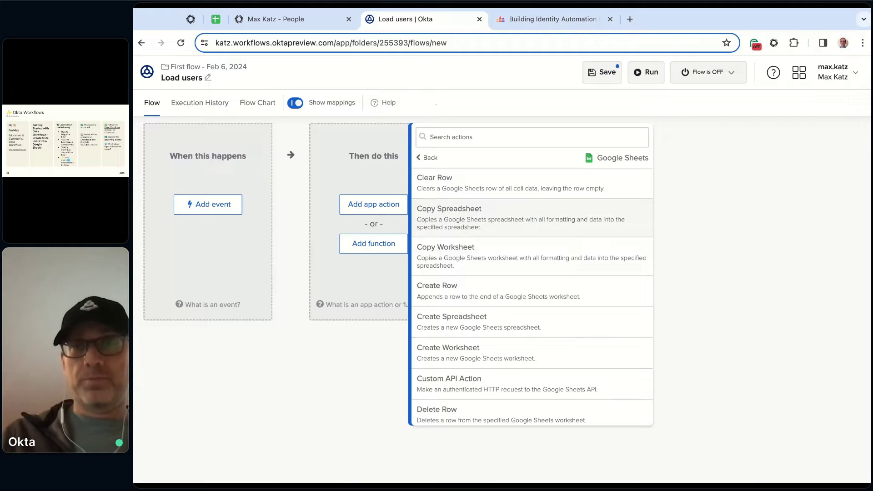
Filter the Google Sheets actions by 'rea' to show the read actions
scroll(532, 215, down, 4)
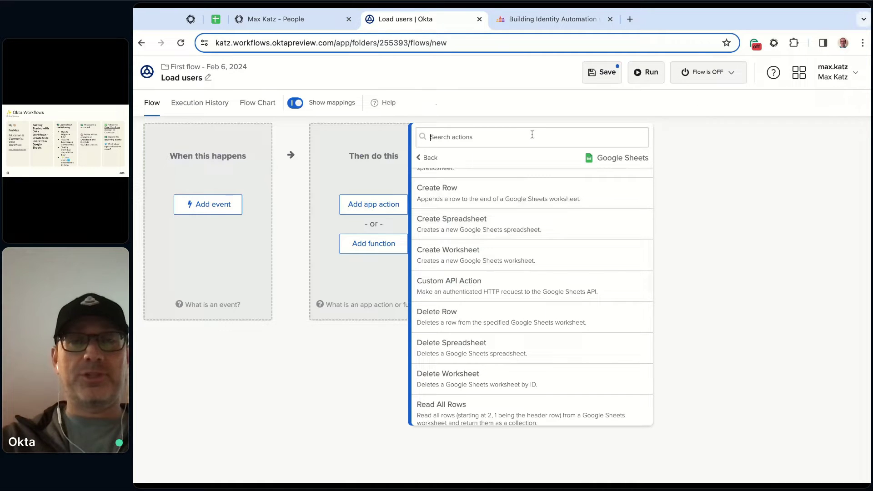
text(rea)
key(BackSpace)
key(BackSpace)
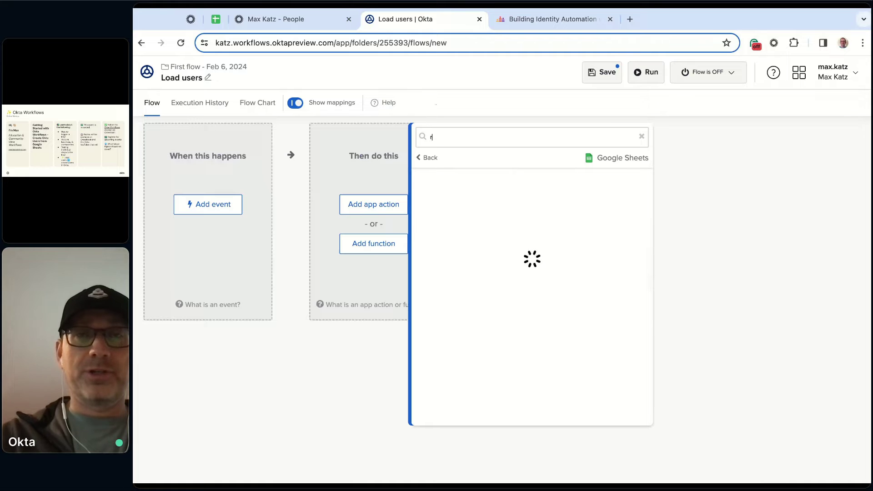
text(ea)
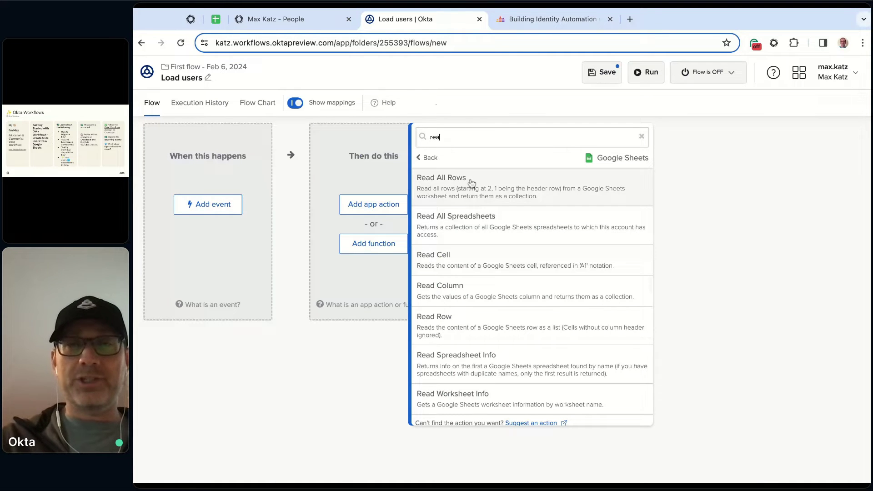
Add Read All Rows to the flow with Use Spreadsheet ID? set to Yes
click(509, 183)
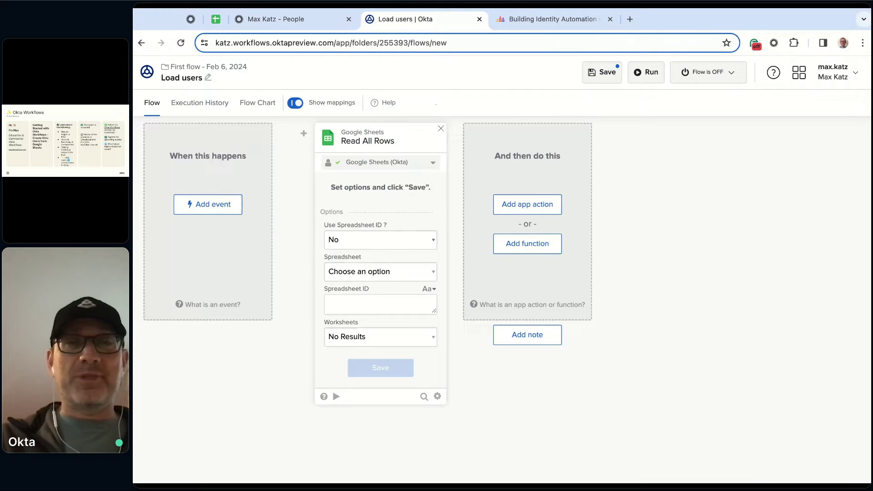
key(Down)
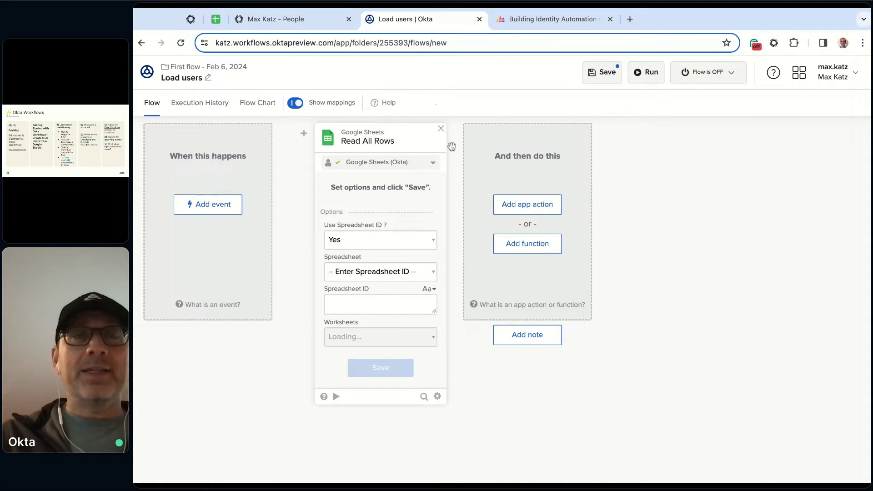
Copy the spreadsheet ID from the 'Okta users' sheet's web address, then return to the flow
click(216, 20)
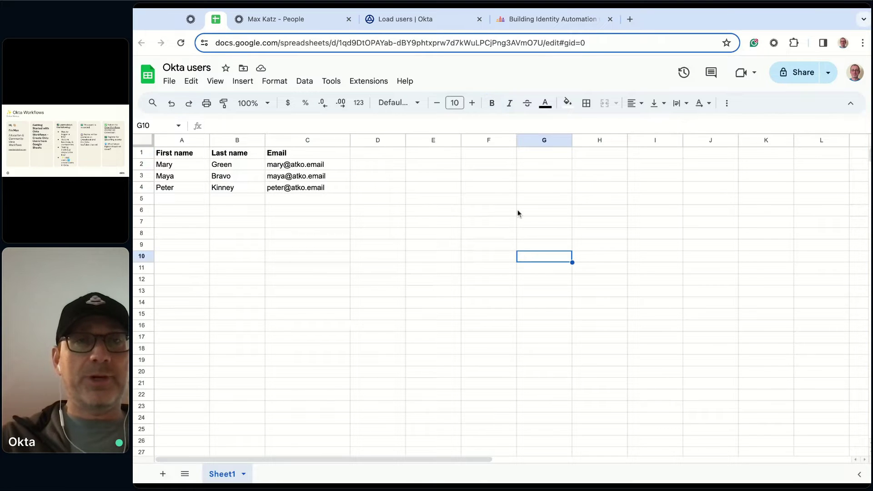
click(395, 41)
click(382, 43)
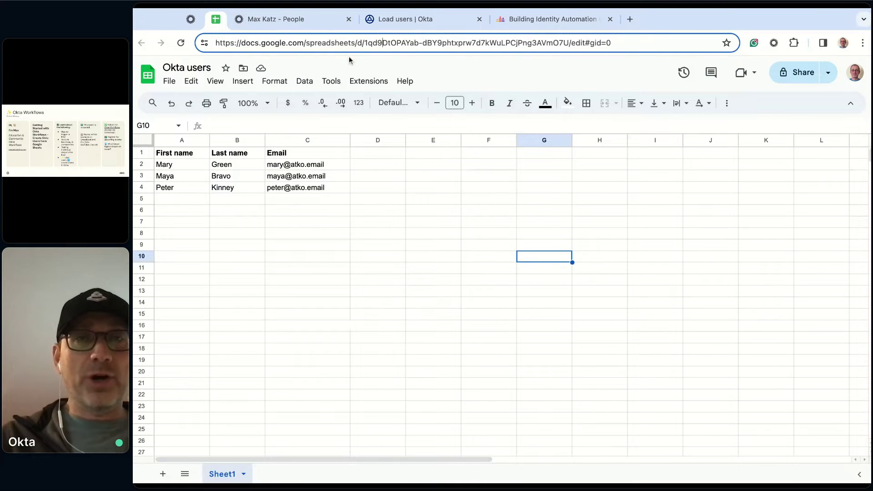
drag(365, 42, 520, 43)
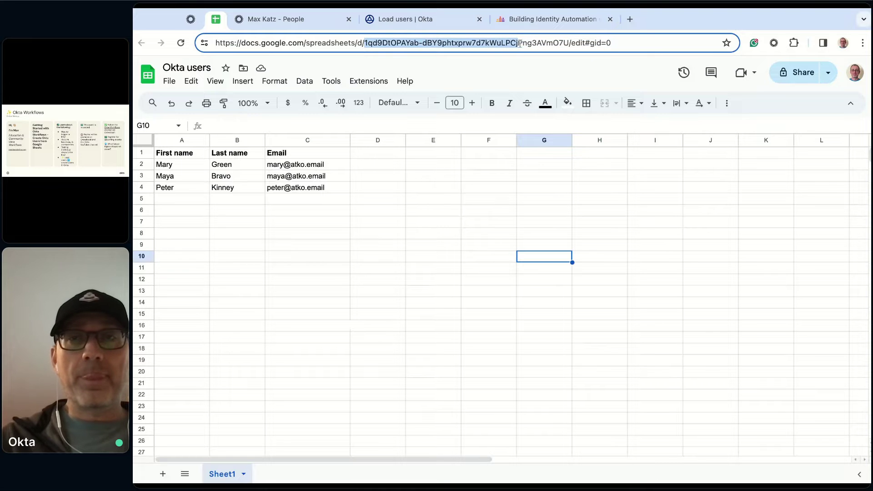
click(460, 239)
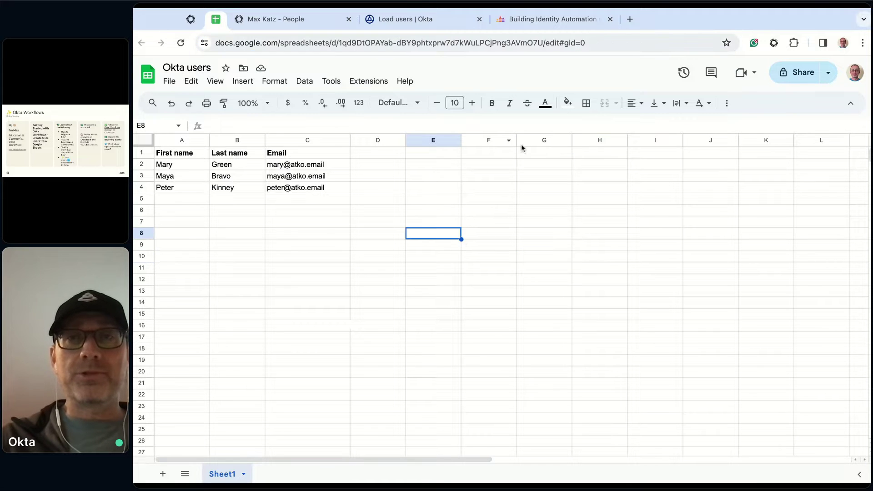
click(501, 41)
click(542, 44)
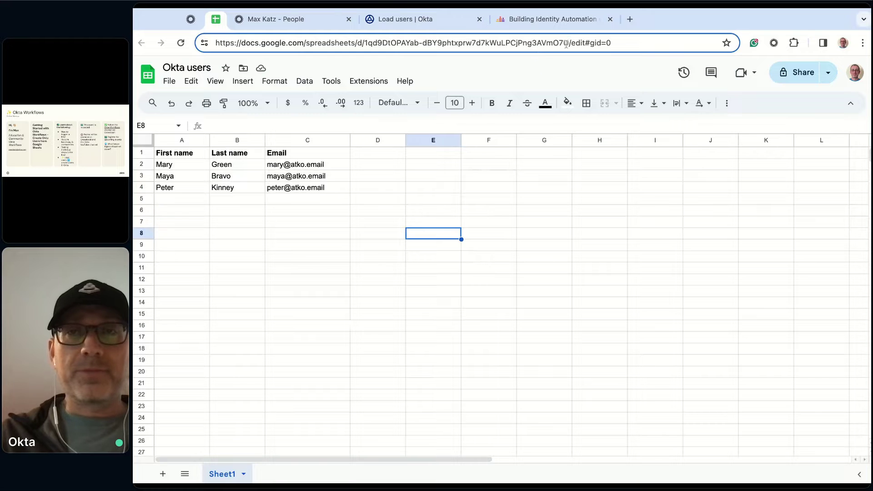
drag(569, 43, 364, 43)
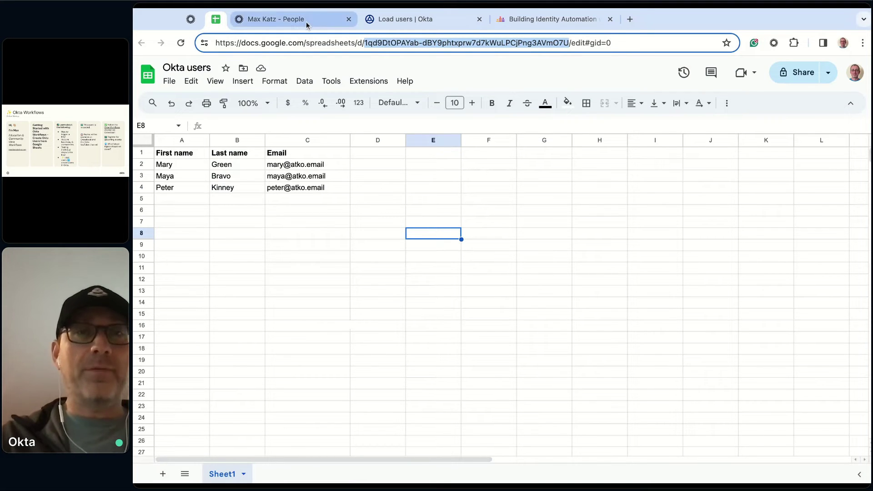
click(453, 20)
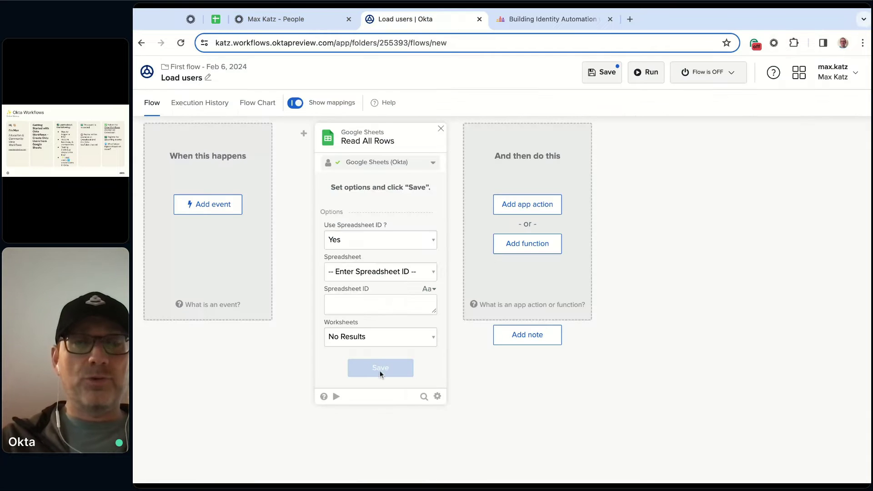
Paste the spreadsheet ID and choose Sheet1 as the worksheet to read
click(363, 306)
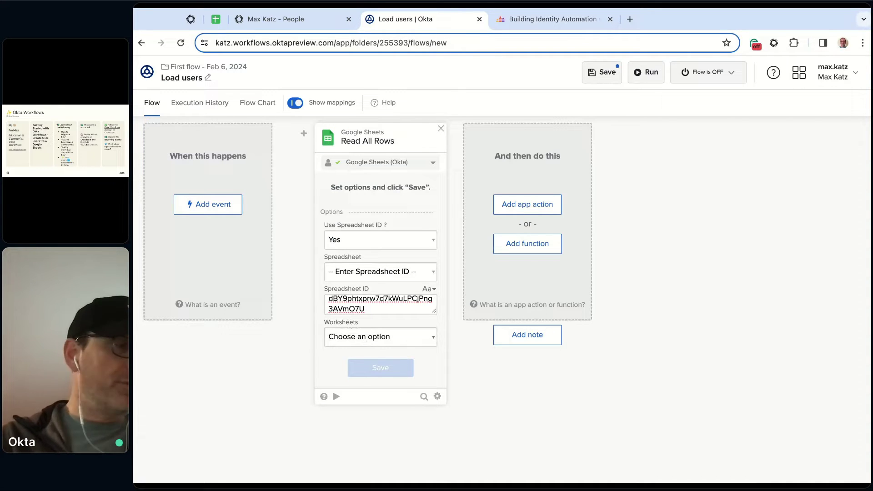
click(359, 347)
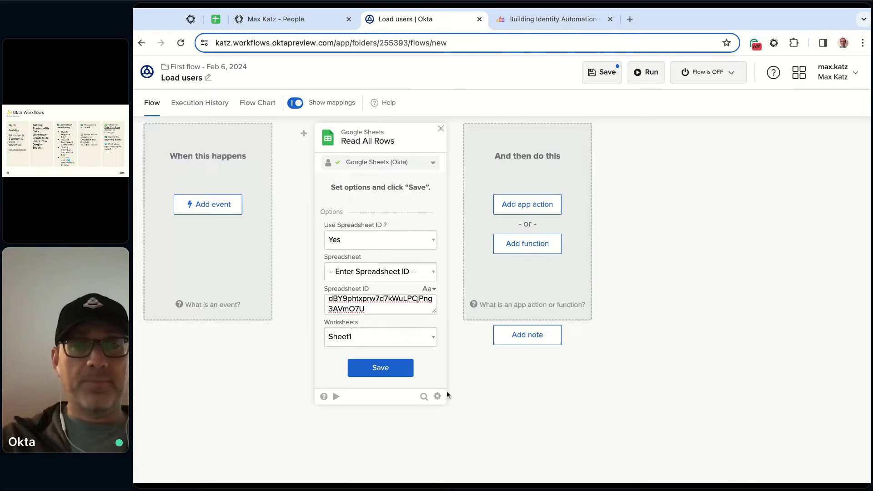
click(381, 368)
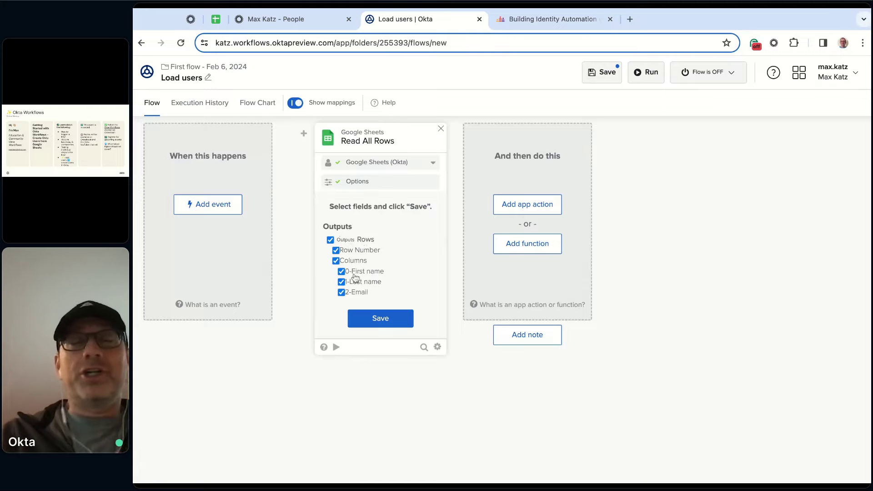
Save the Rows outputs: Row Number, First name, Last name and Email columns
click(382, 317)
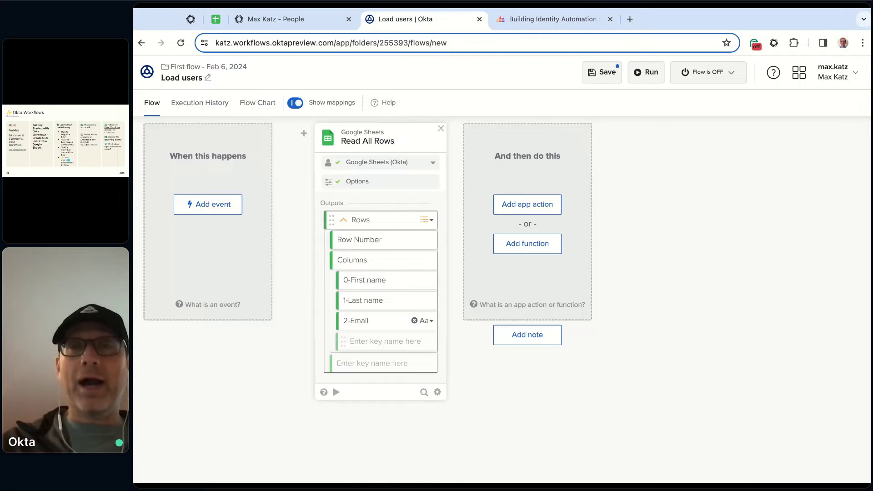
click(438, 393)
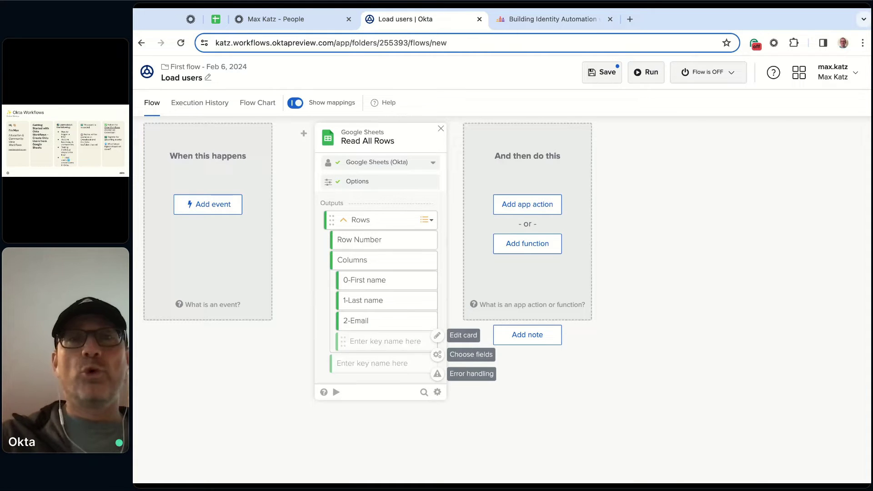
click(437, 354)
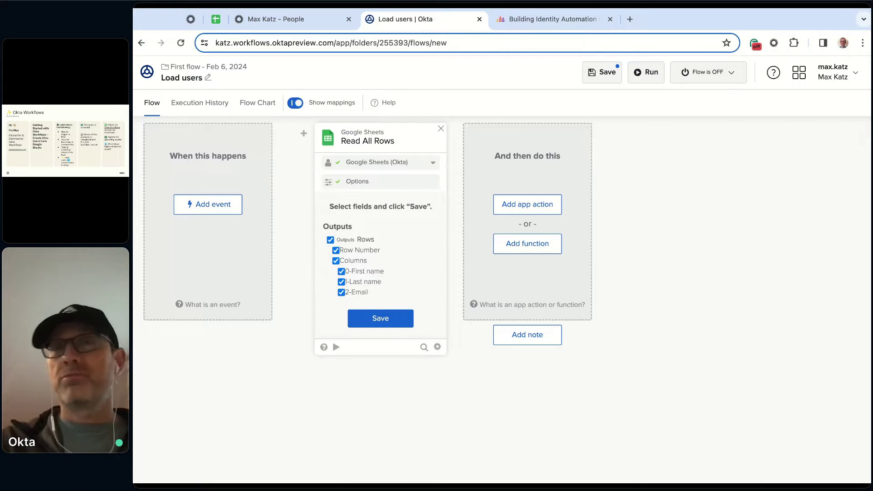
click(386, 318)
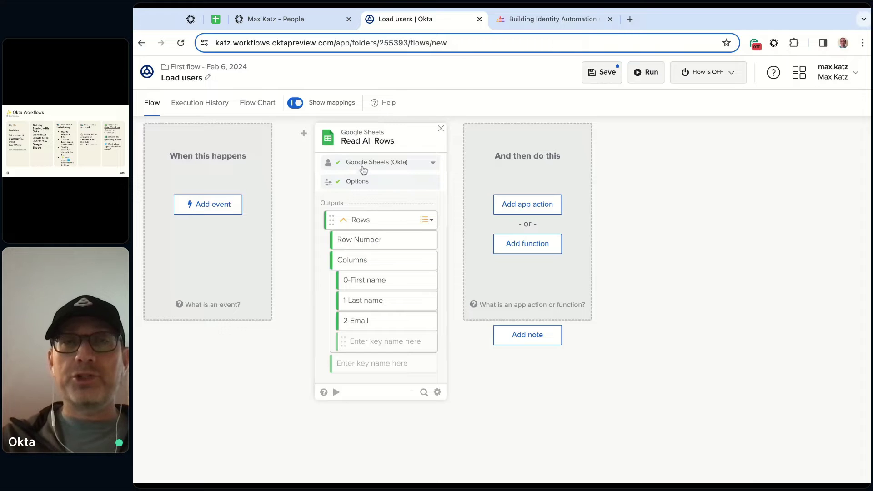
Create Google Sheets connection 'Google Sheets 10' and authorize it with a Google account
click(434, 164)
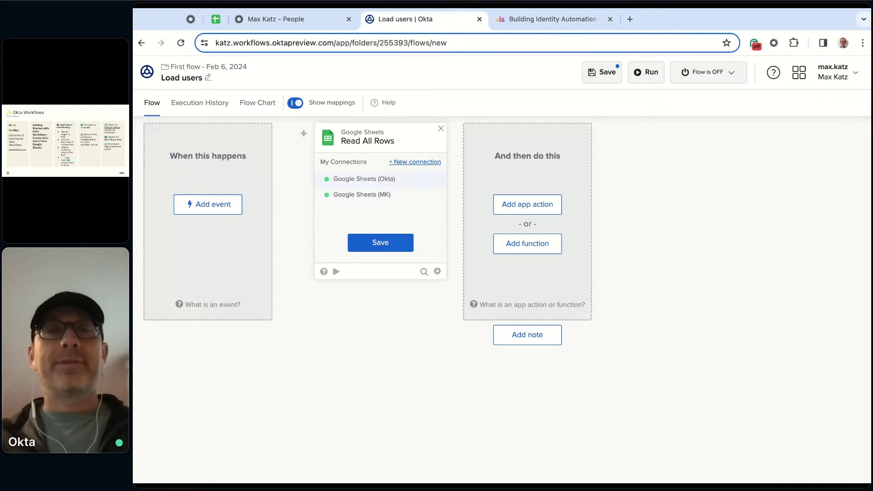
click(426, 166)
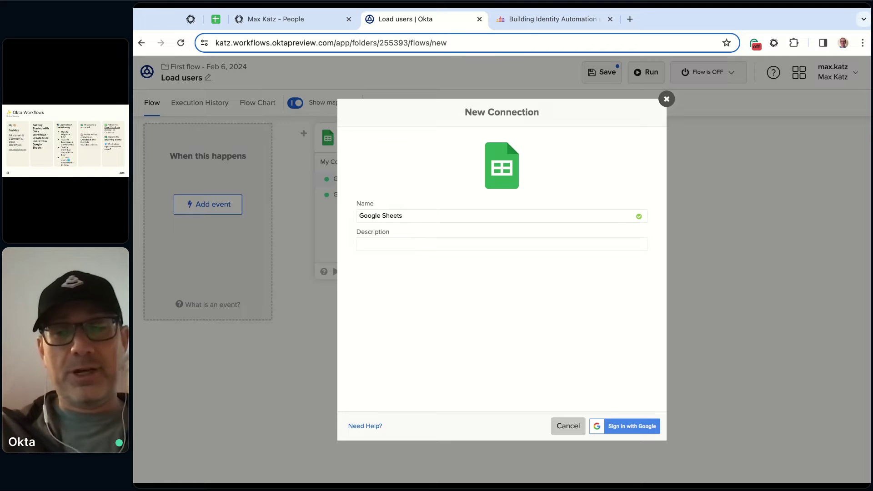
text(10)
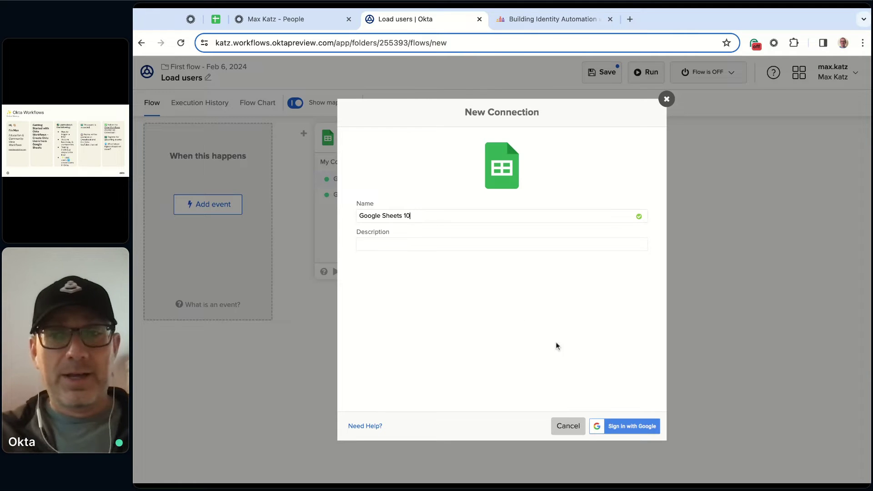
click(634, 432)
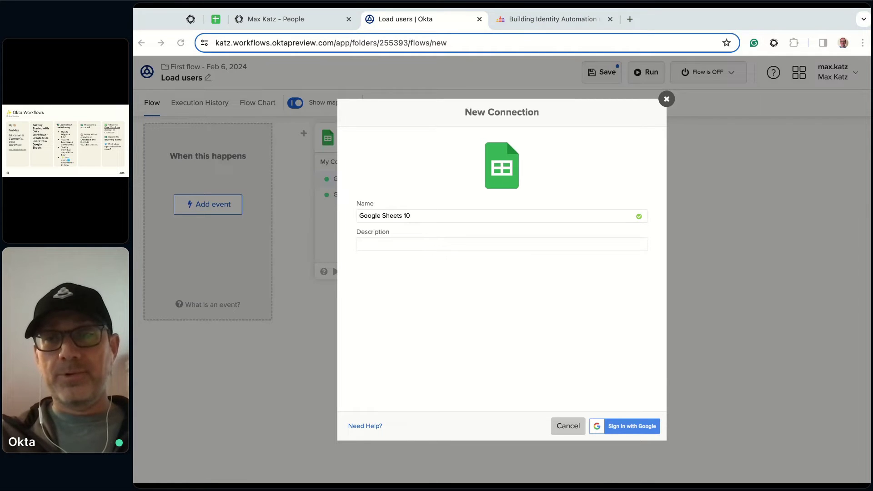
key(Return)
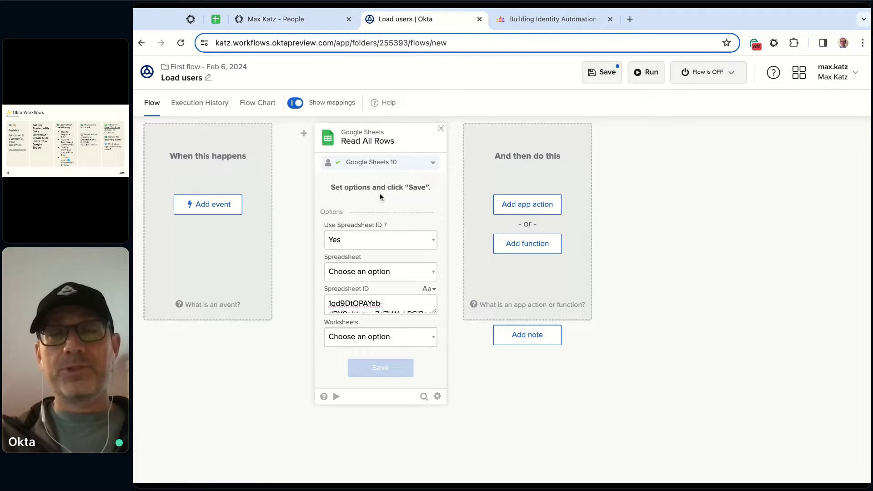
Reselect Sheet1 and save the Rows outputs with First name, Last name and Email columns
click(434, 163)
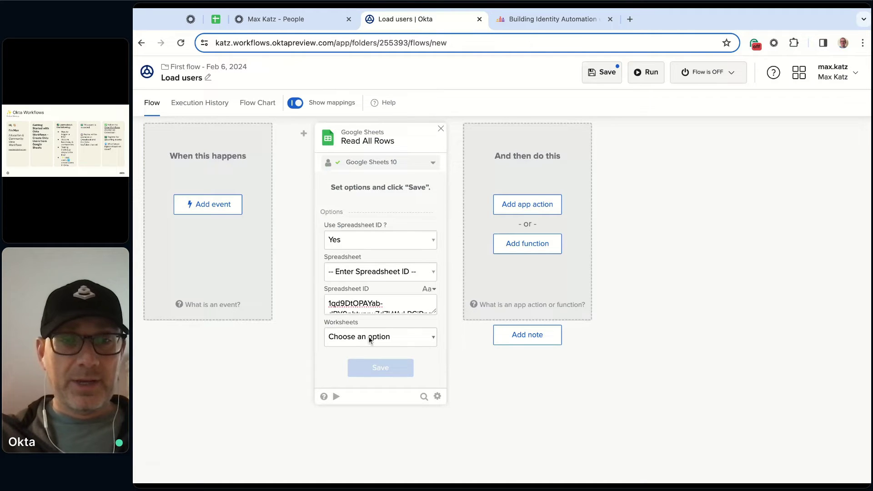
click(369, 341)
click(384, 368)
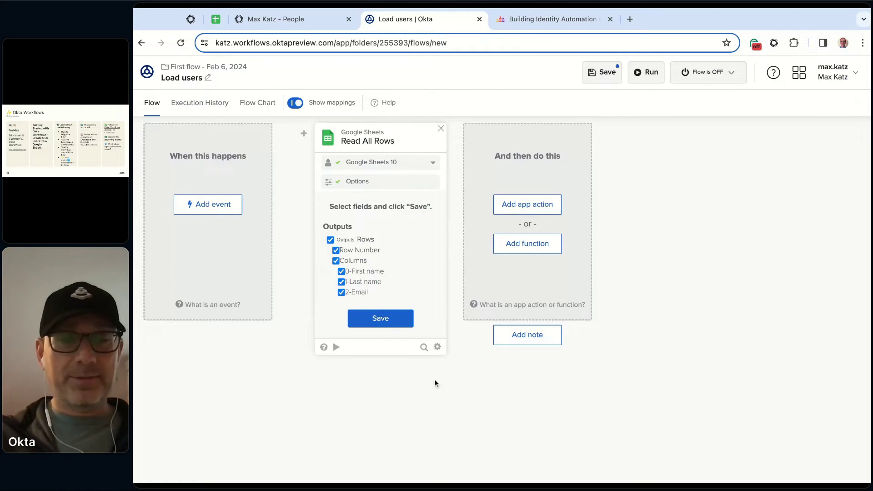
click(383, 320)
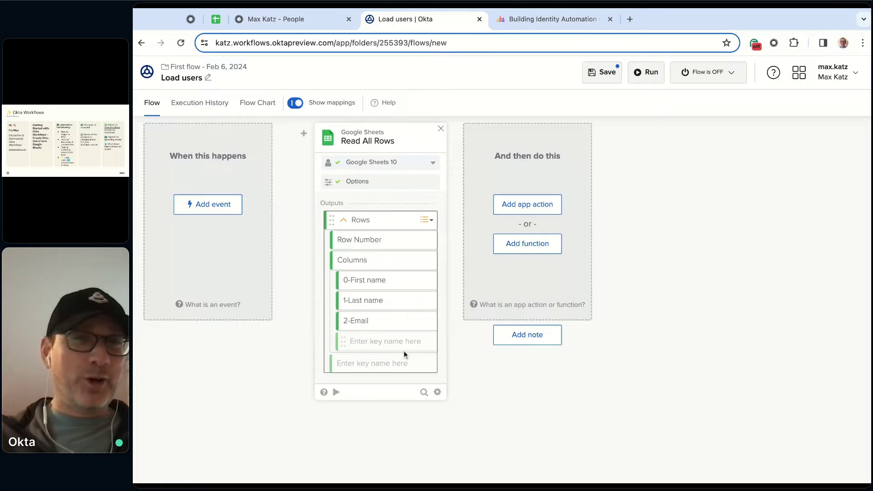
Test Read All Rows, inspect the two returned rows, then close the test results
click(336, 393)
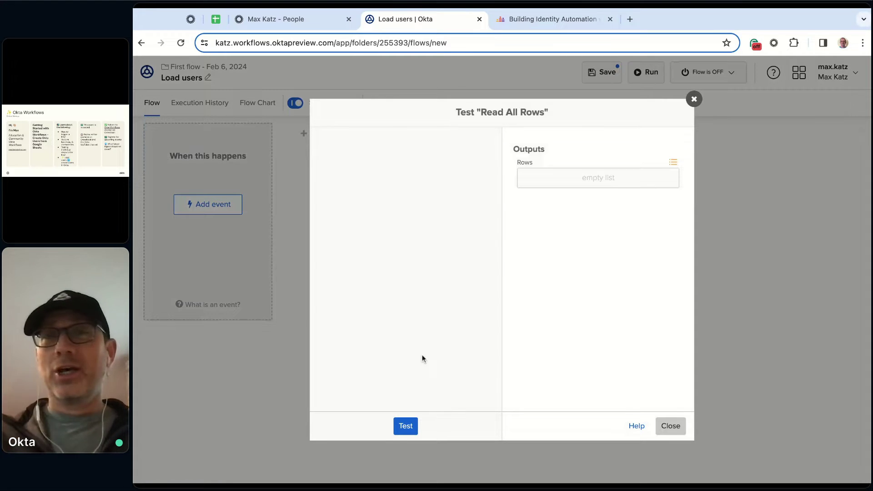
click(406, 427)
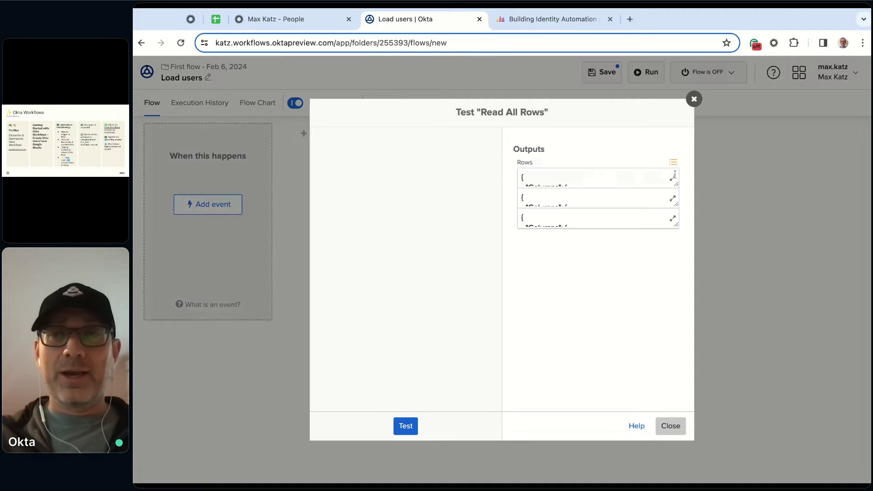
click(672, 179)
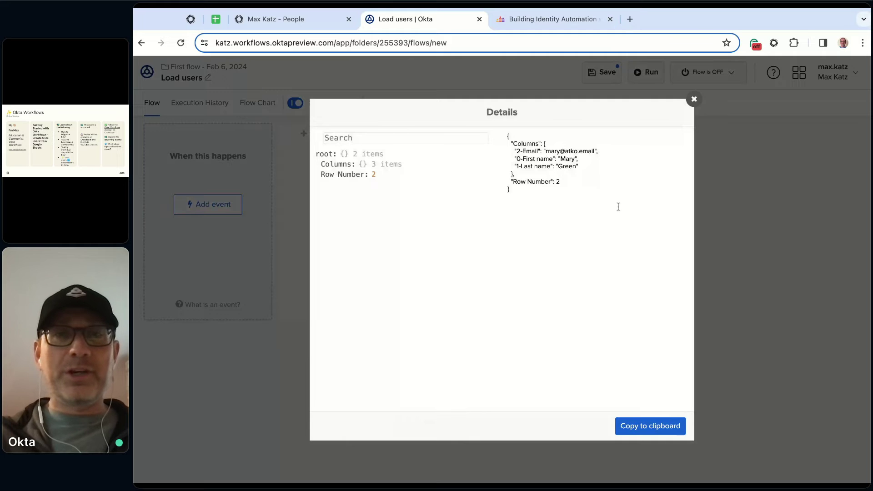
click(694, 99)
click(672, 199)
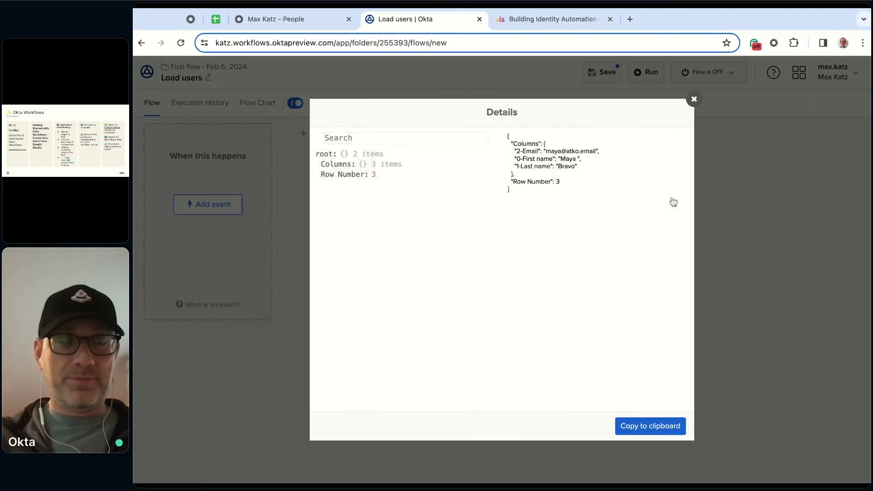
click(695, 100)
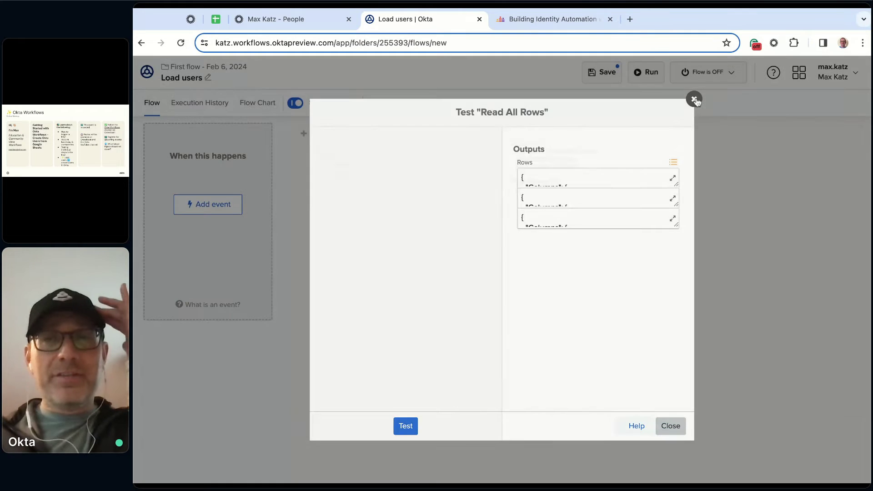
click(694, 99)
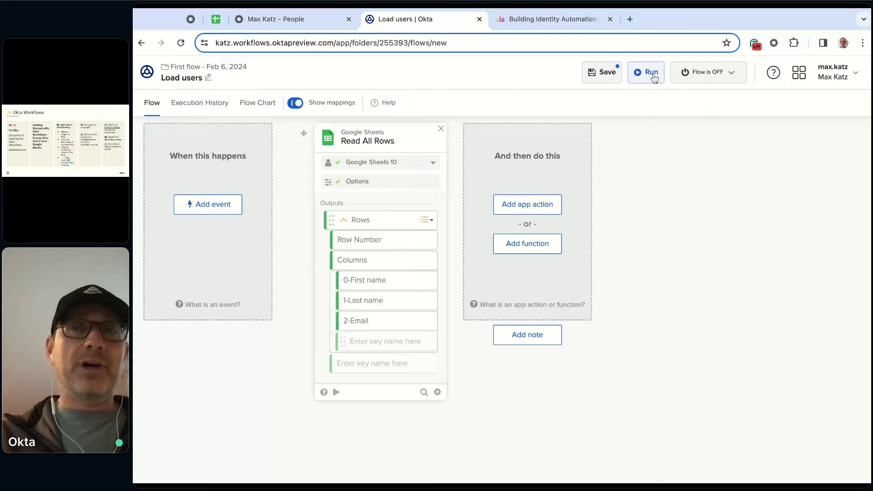
Turn the Load users flow on, run it, and check the three returned rows
click(733, 75)
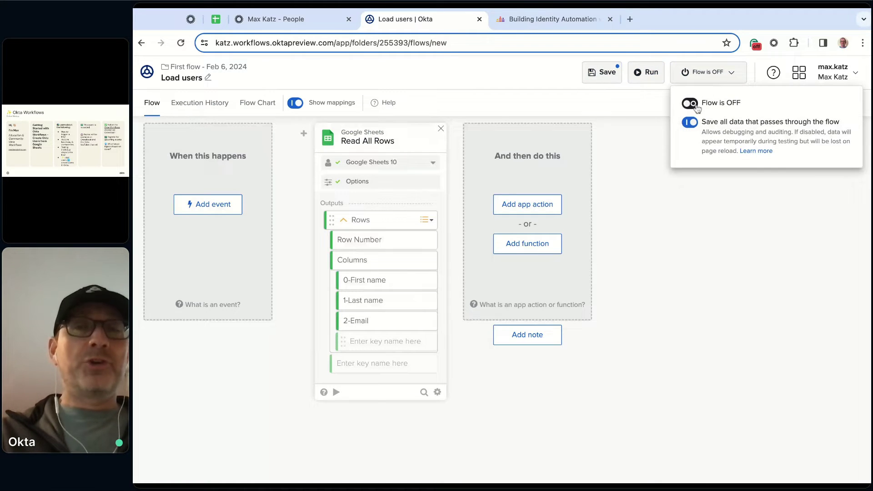
click(648, 70)
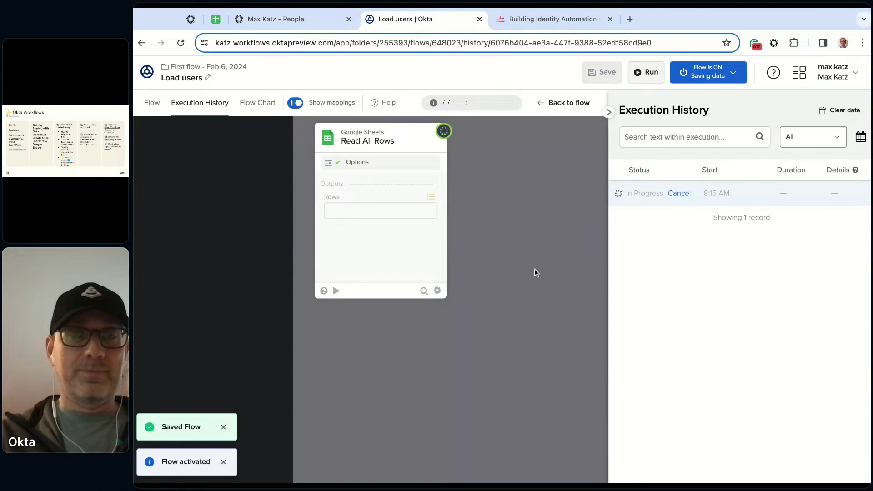
mouse_move(431, 218)
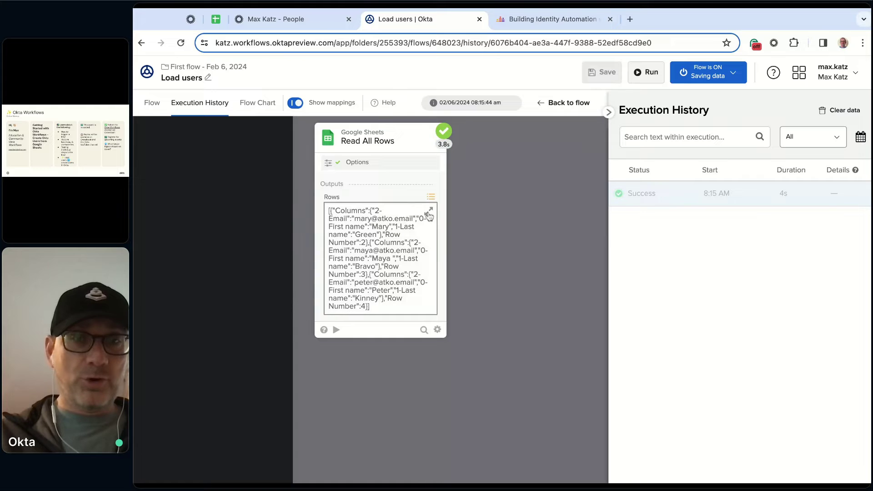
click(432, 215)
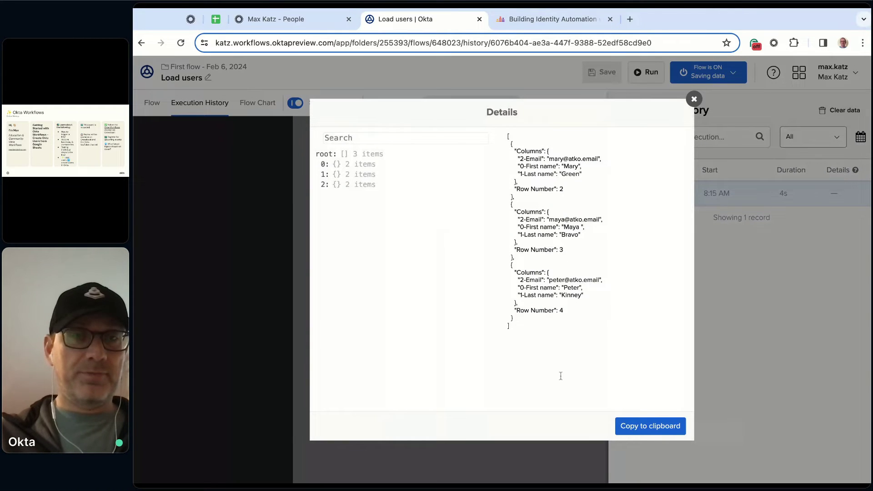
click(694, 99)
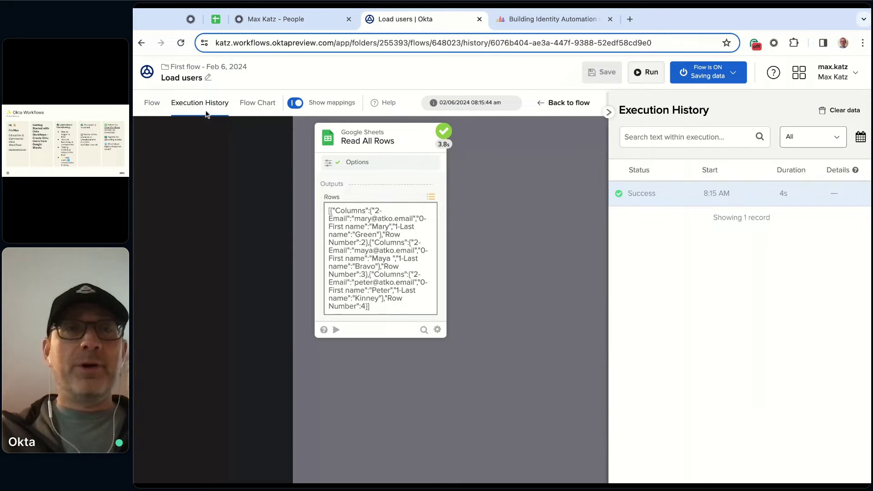
Resave the Load users flow properties and check its on/off settings
click(191, 80)
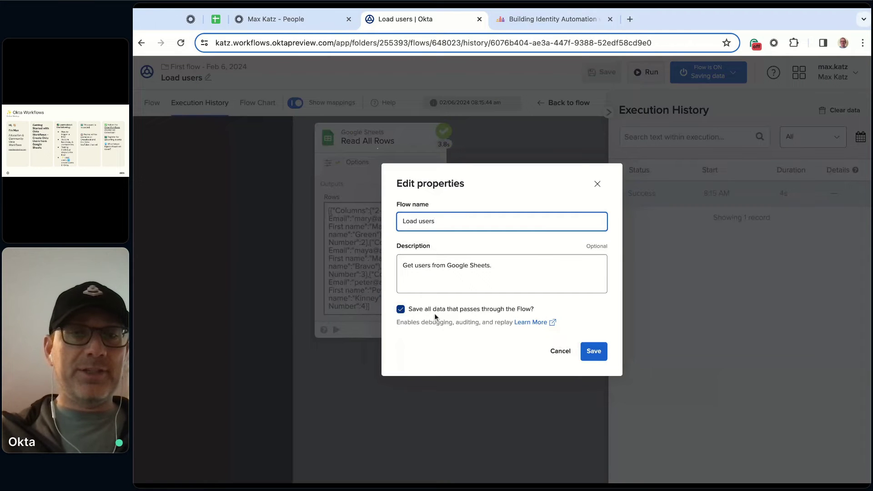
click(598, 355)
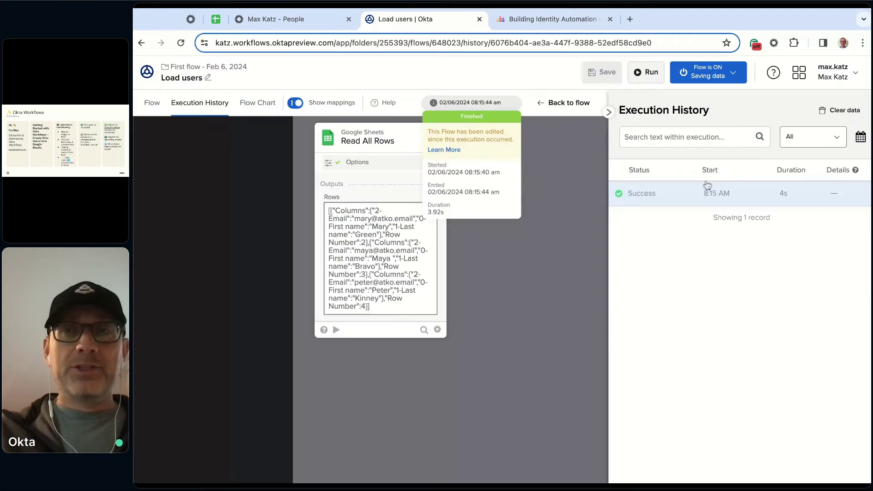
click(716, 82)
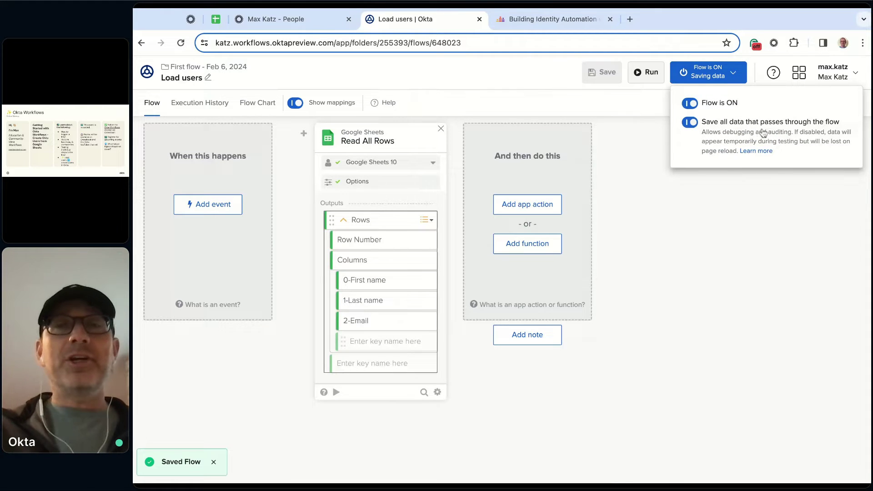
click(667, 271)
Run Load users again and review the 8:15 AM run's full Rows JSON, then return to the design
click(650, 73)
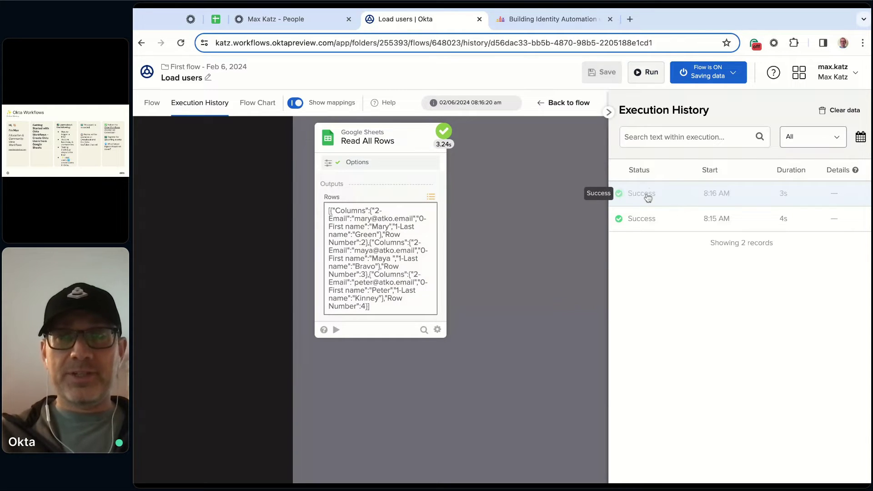
click(656, 224)
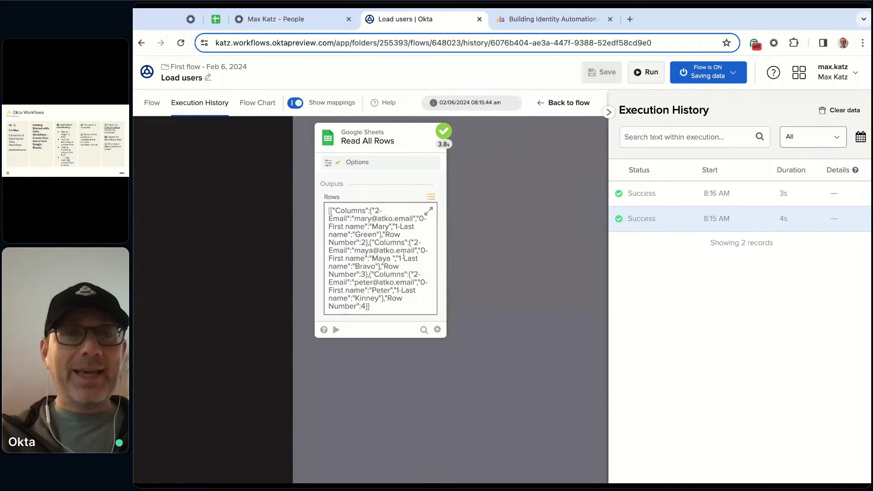
click(427, 214)
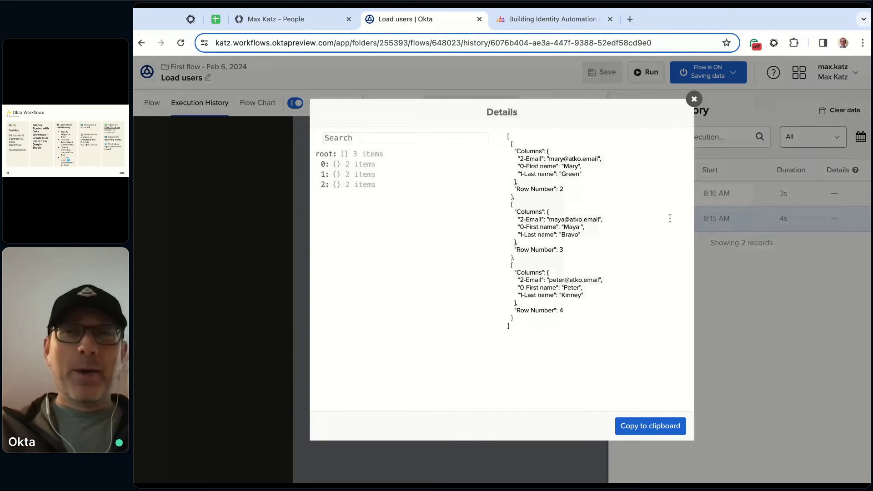
click(694, 102)
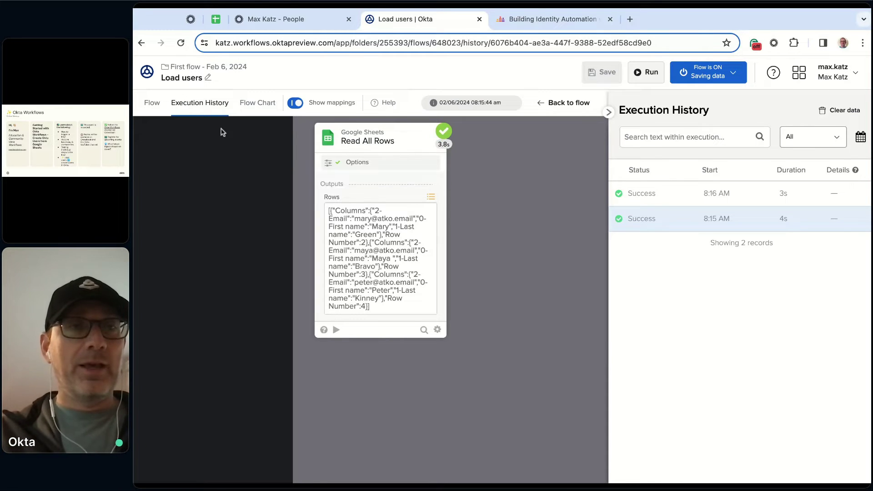
click(152, 105)
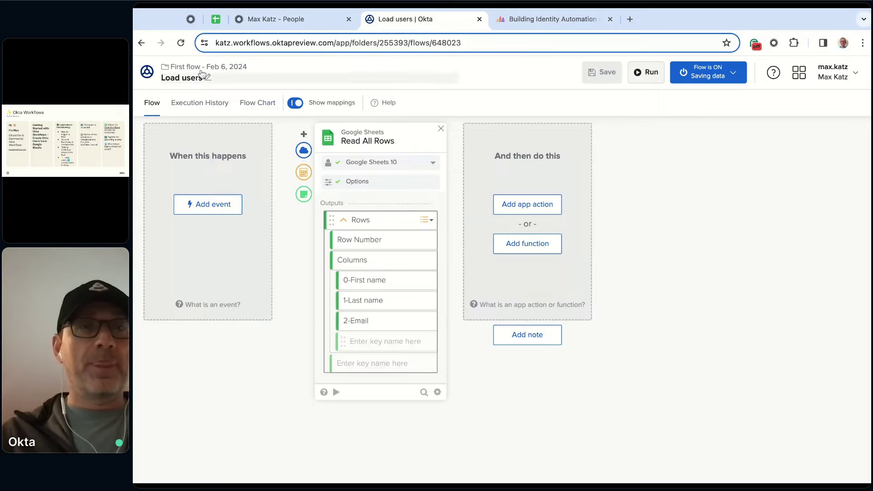
Create a flow 'Create user' described 'This flow creates a new user in Okta.' with Save all data on
click(218, 72)
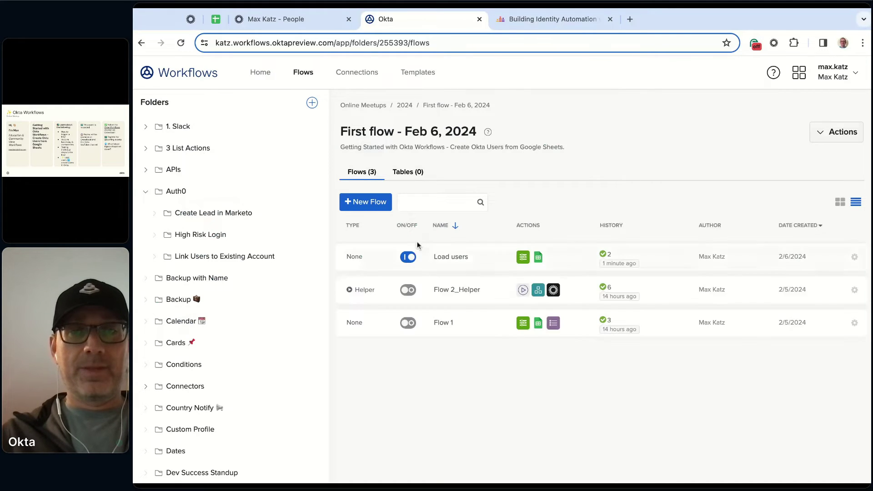
click(366, 202)
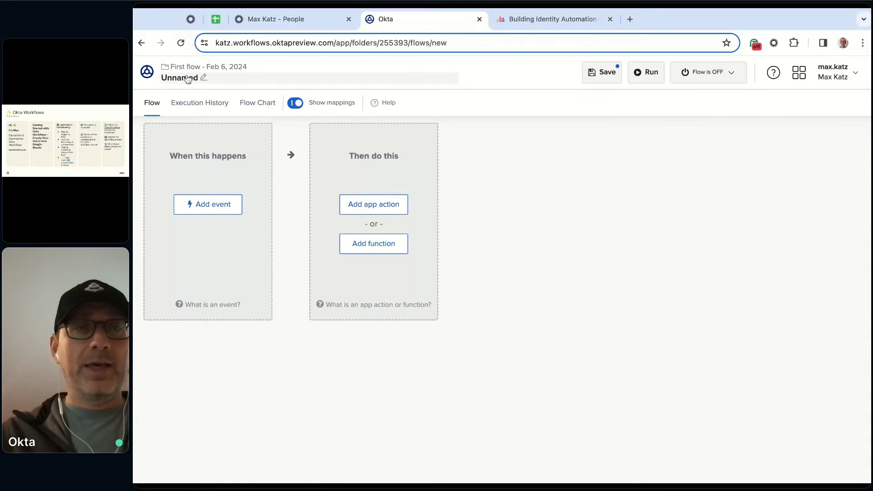
click(187, 78)
text(Create u)
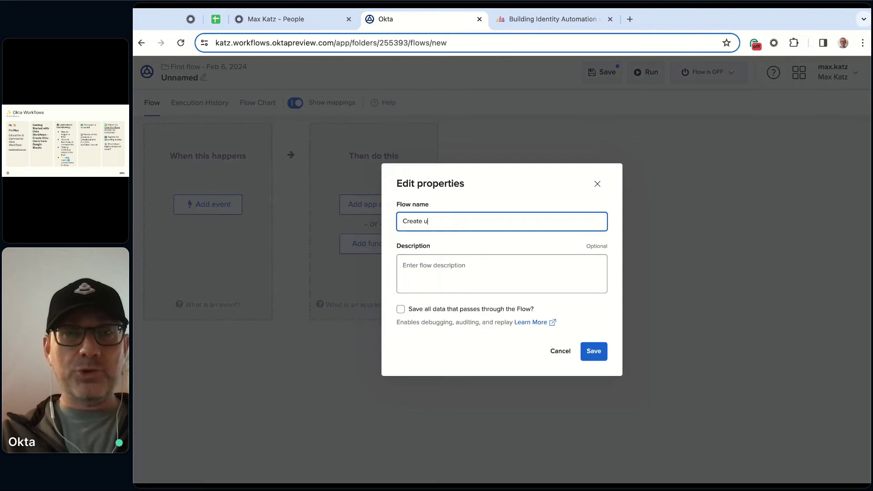
text(ser)
click(426, 275)
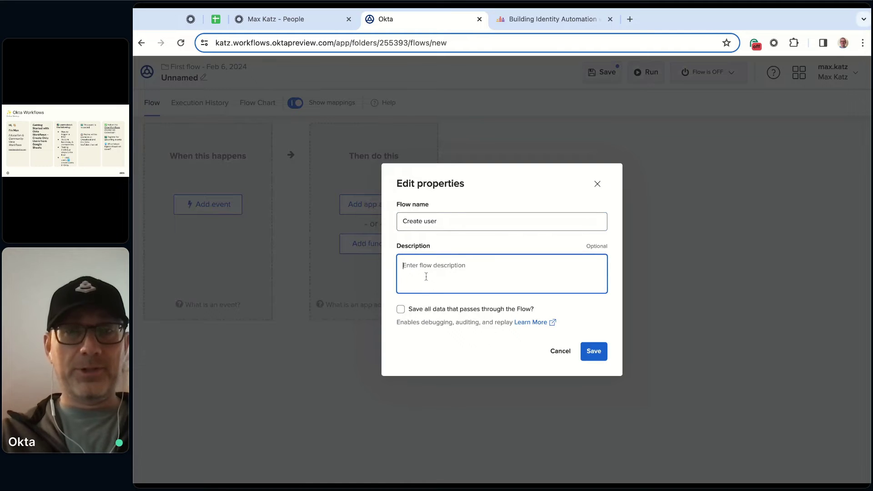
text(This flow creates a)
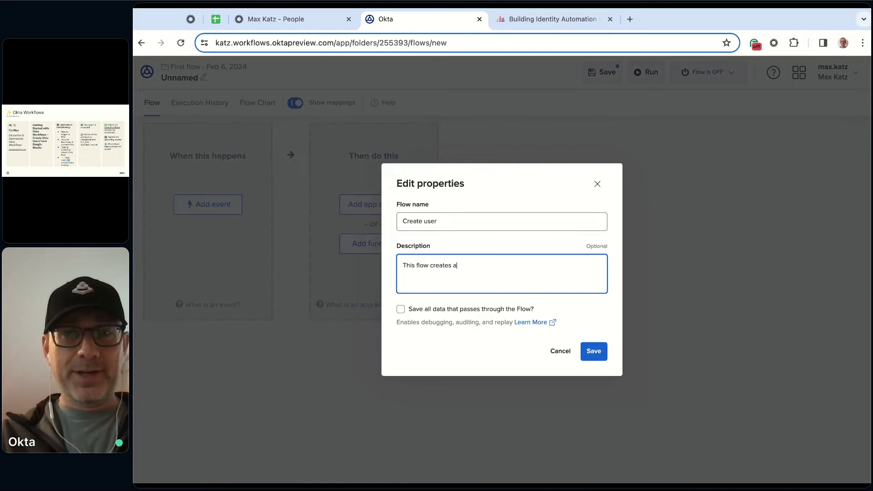
text( new user in Okta)
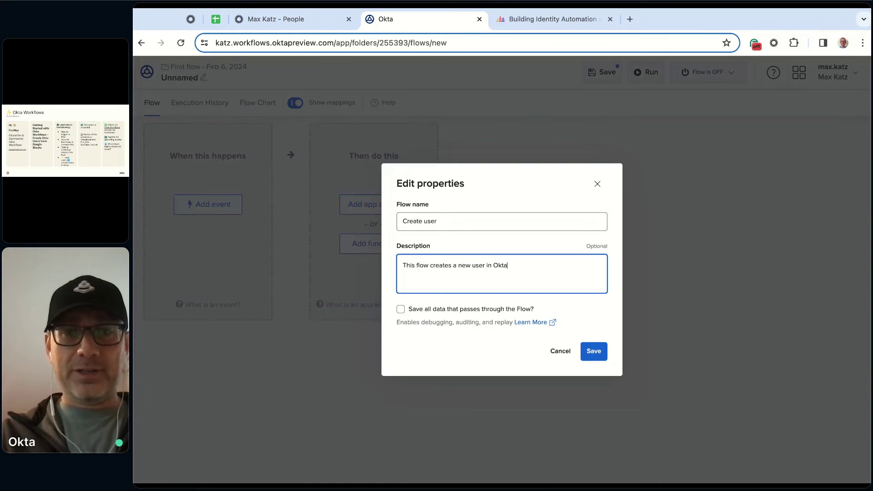
text(.)
click(401, 309)
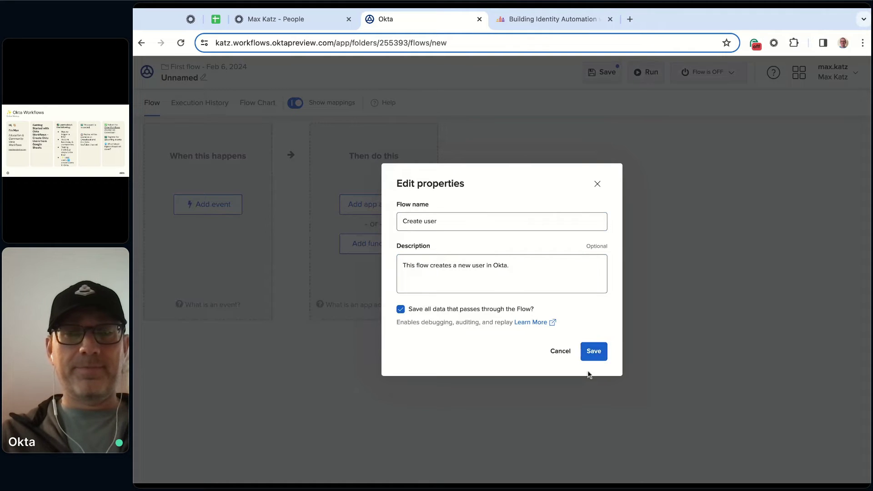
click(595, 355)
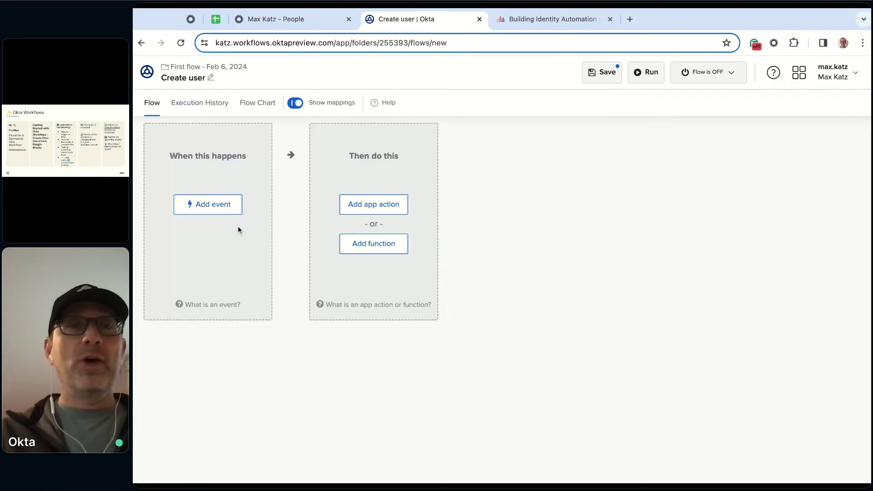
Set the Create user flow's starting event to the Okta Apps Helper Flow
click(220, 209)
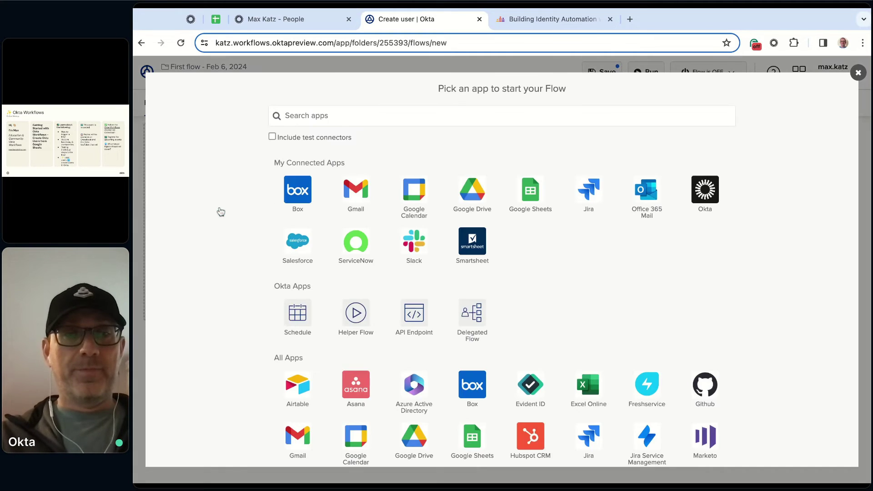
click(360, 324)
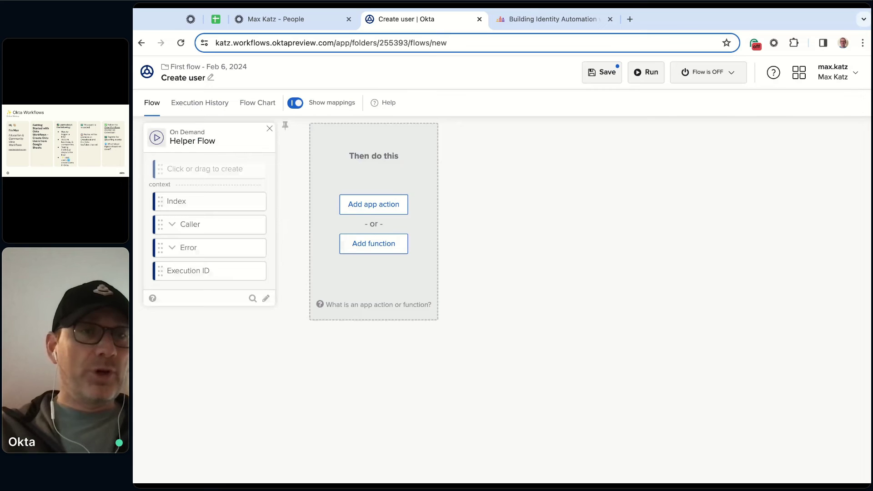
Add an Object-type input field named User to the helper flow and save it
click(182, 170)
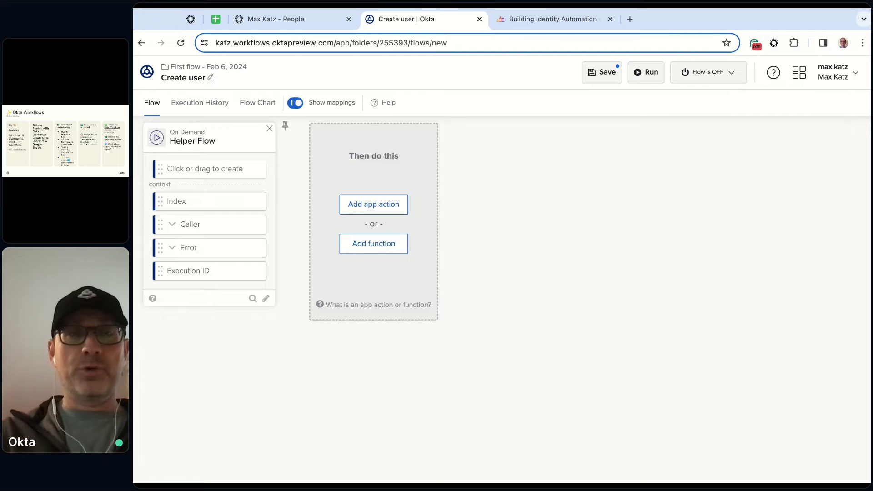
text(User)
key(Return)
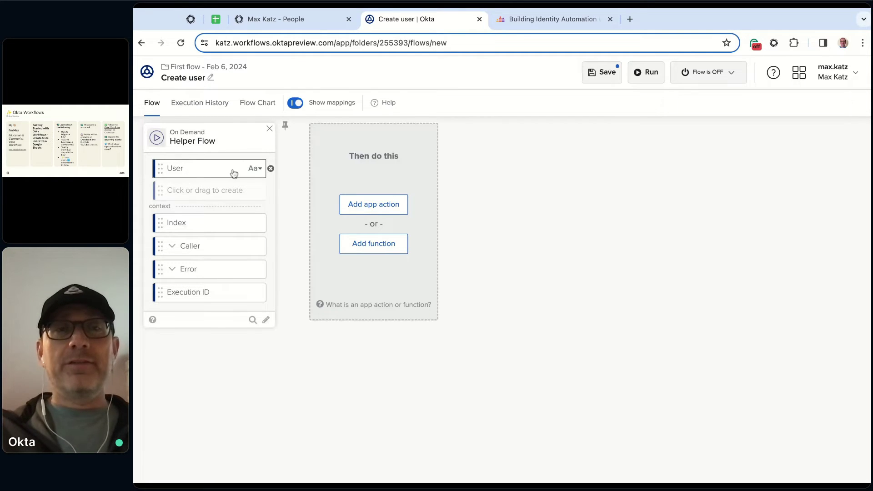
click(259, 169)
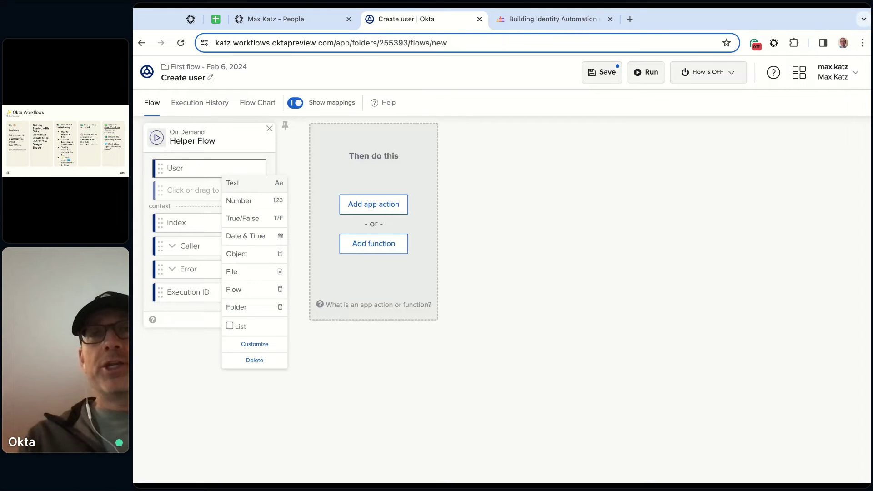
click(258, 259)
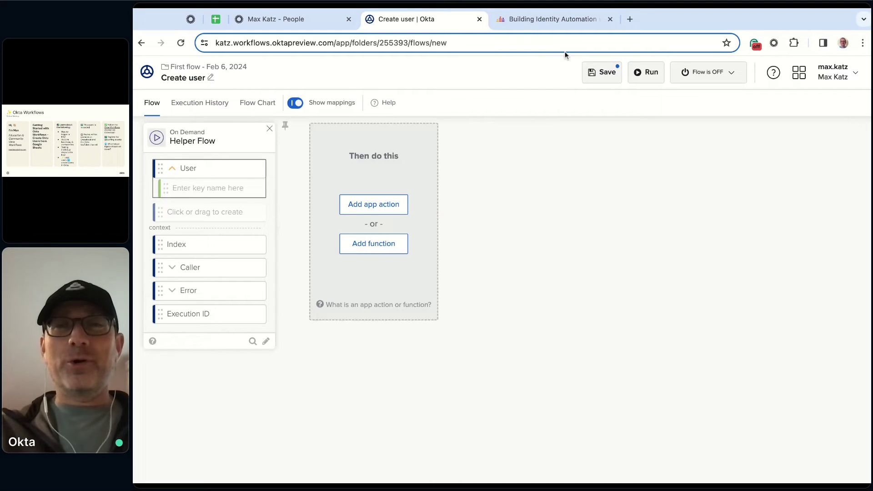
click(603, 72)
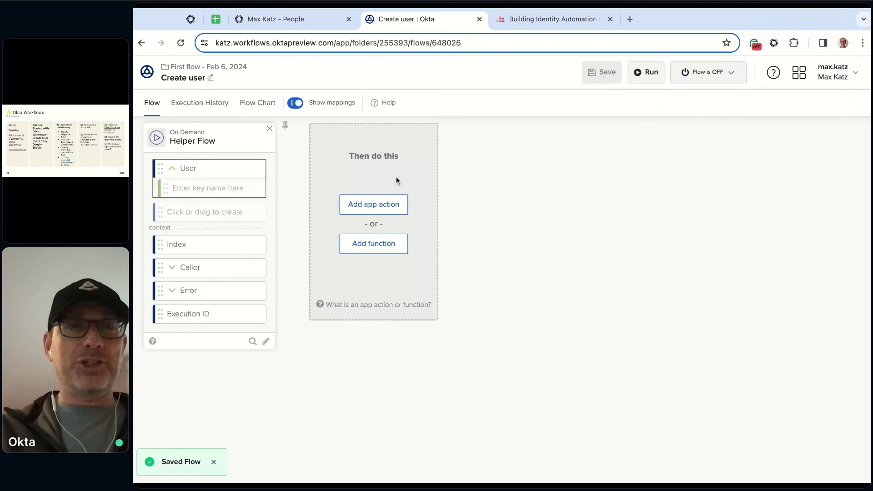
Return to the First flow - Feb 6, 2024 folder and reopen the Load users flow
click(233, 71)
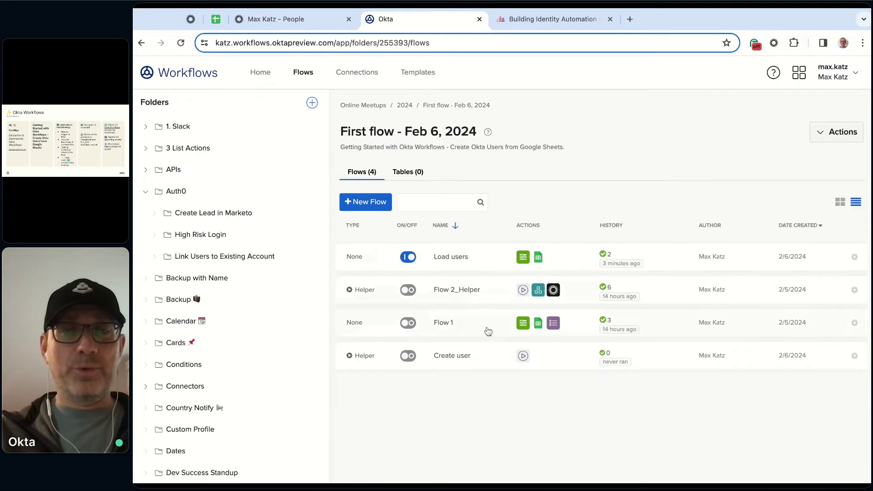
click(449, 257)
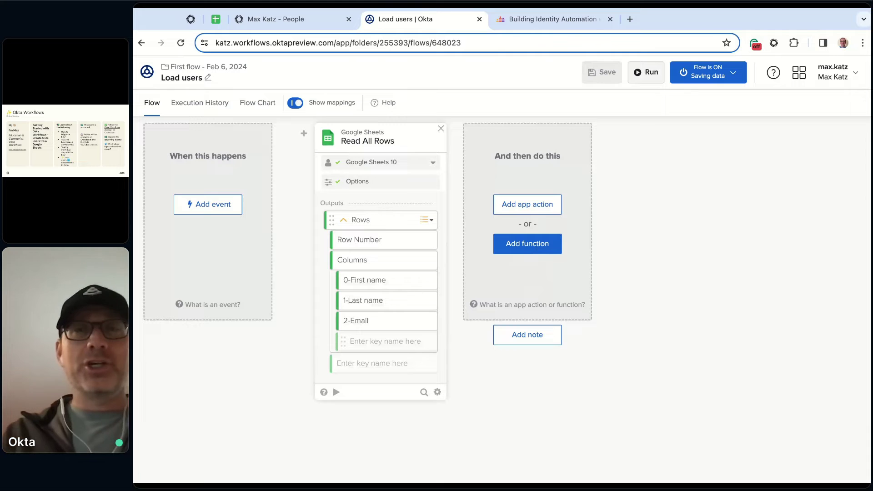
Add a List category For Each function card after the Read All Rows step
click(528, 243)
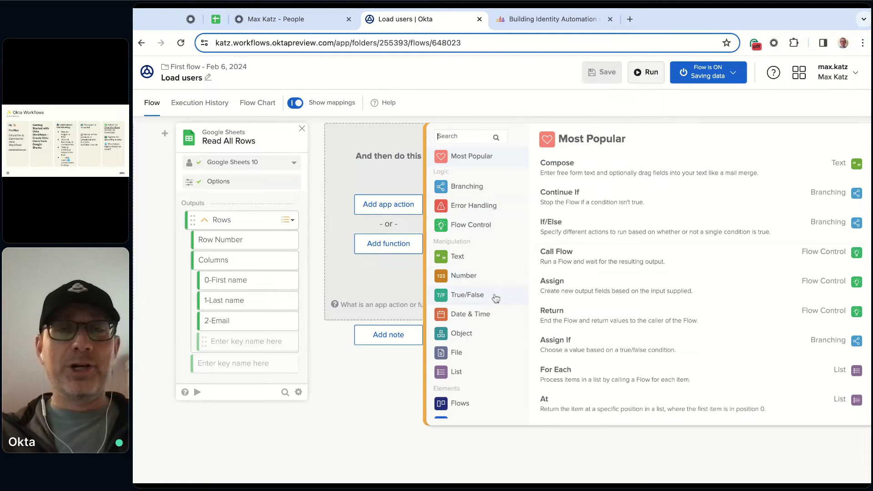
scroll(489, 319, down, 2)
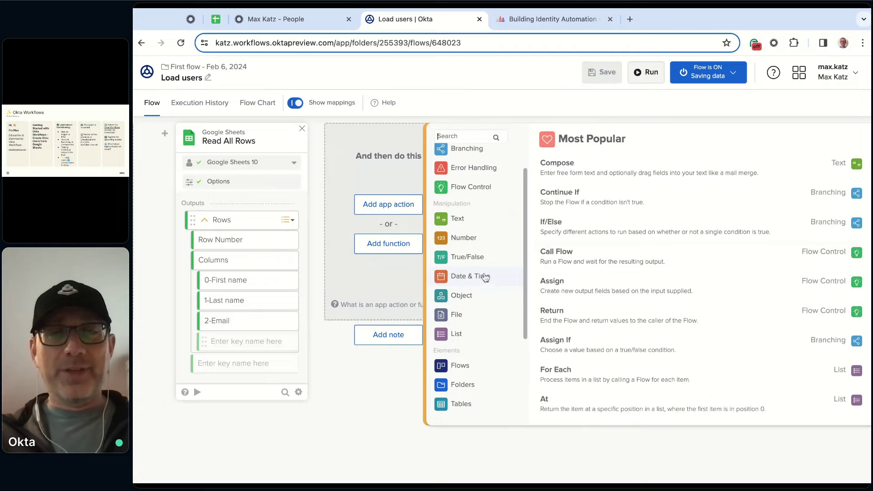
scroll(493, 327, down, 3)
scroll(494, 328, up, 2)
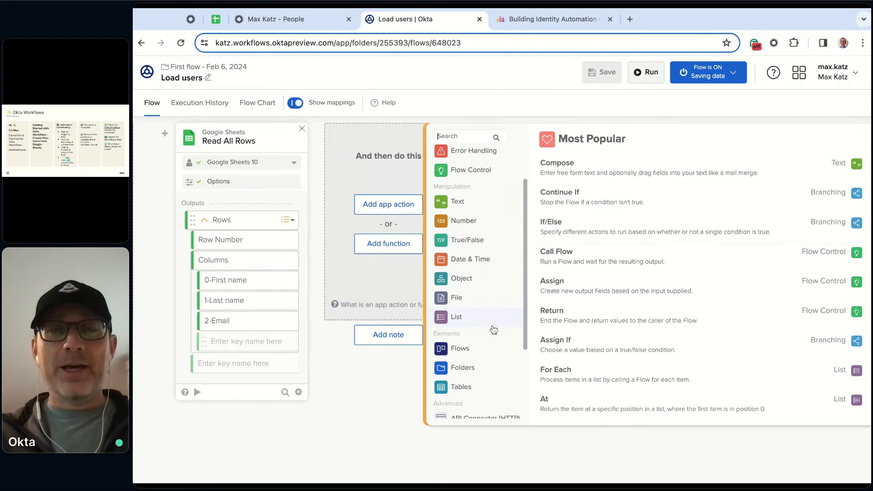
click(472, 317)
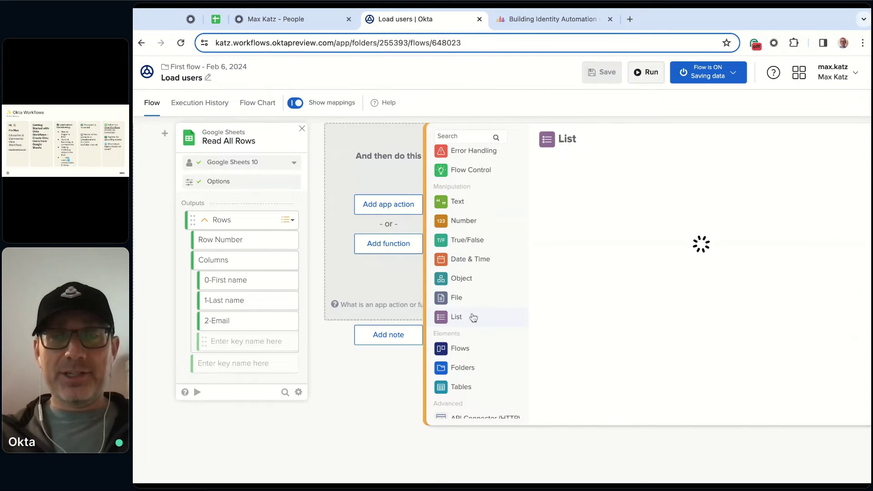
scroll(681, 250, down, 3)
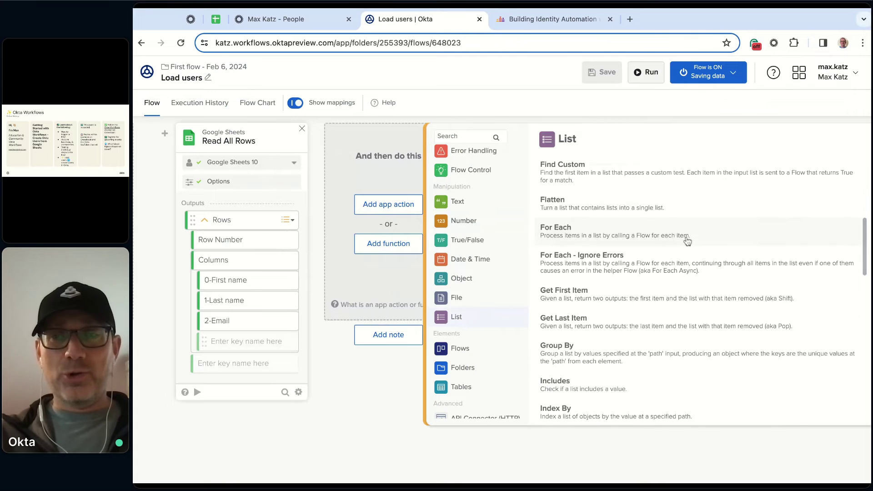
scroll(687, 241, down, 1)
scroll(637, 246, up, 2)
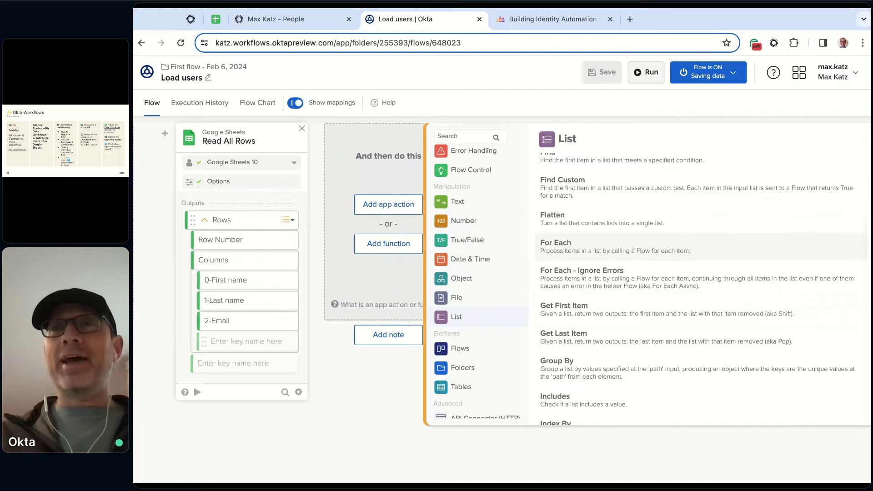
click(614, 246)
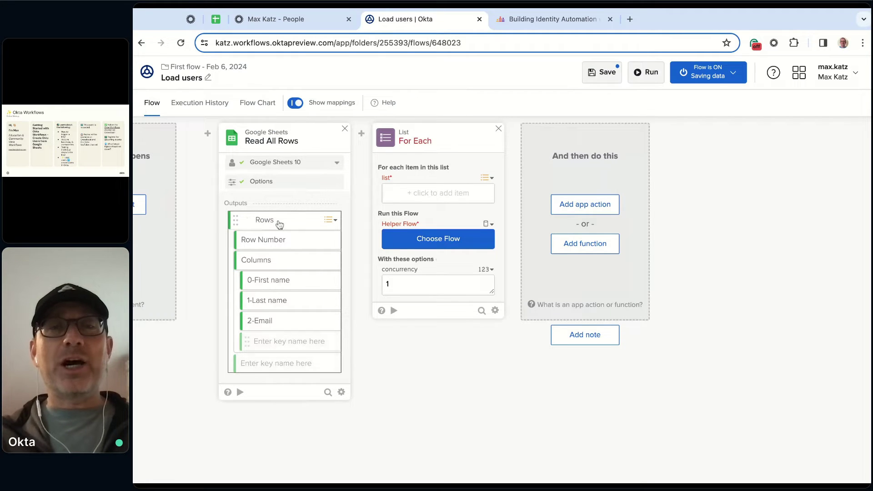
Map the Read All Rows 'Rows' output into the For Each list input, redoing the mapping once
drag(279, 224, 435, 194)
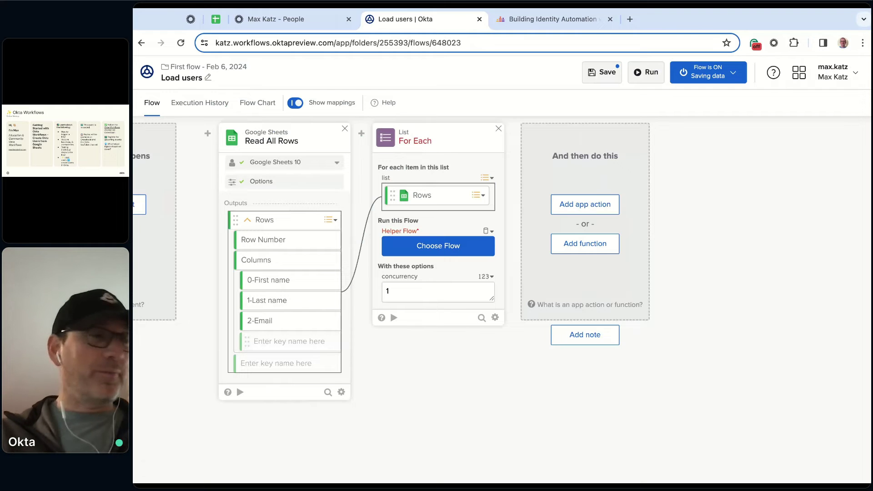
click(472, 196)
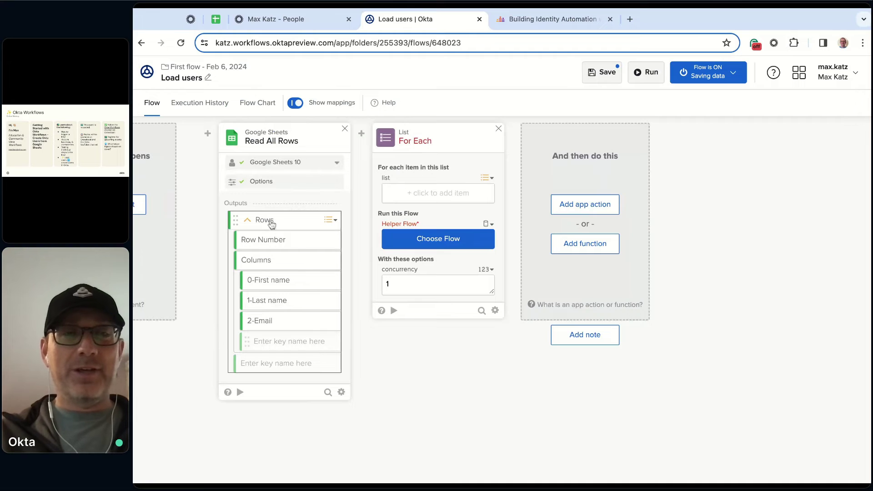
drag(269, 225, 425, 197)
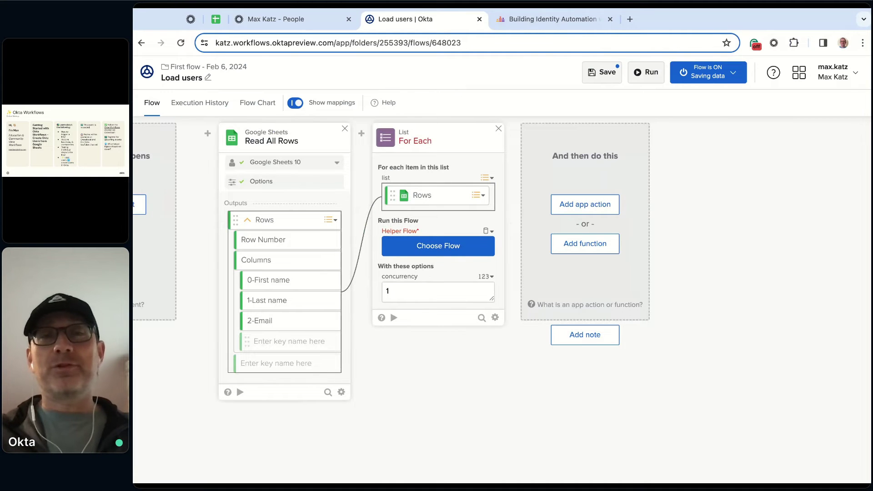
Choose Create user from the First flow - Feb 6, 2024 folder as the For Each helper flow
click(444, 251)
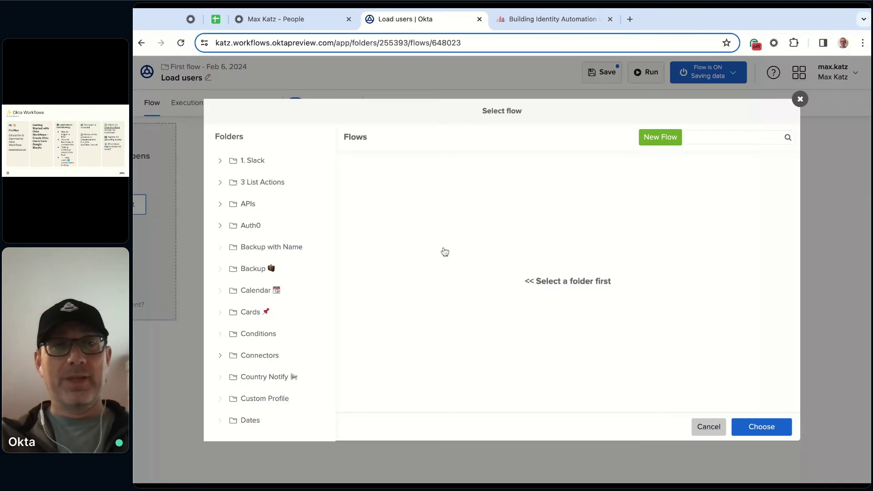
scroll(300, 255, down, 3)
scroll(304, 255, down, 12)
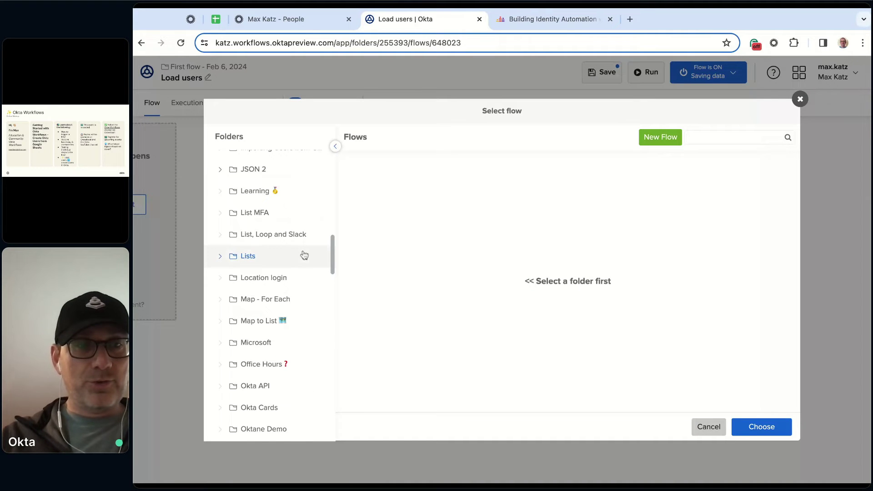
scroll(275, 255, up, 2)
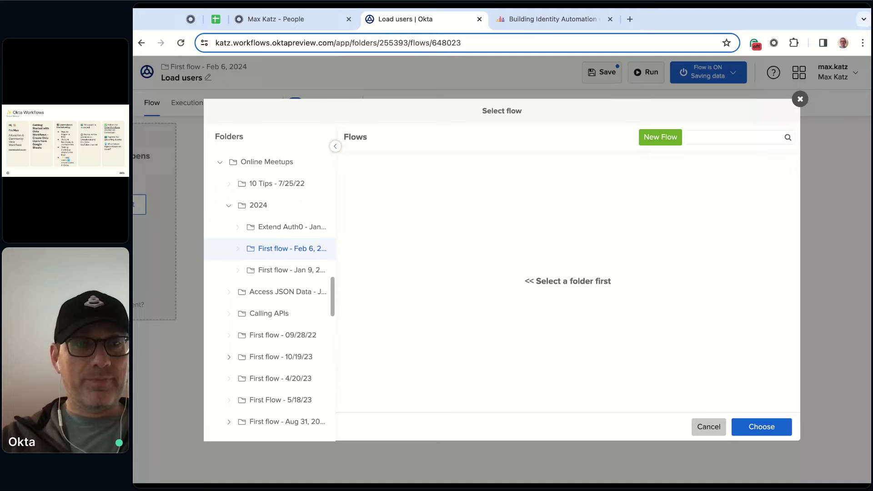
click(277, 250)
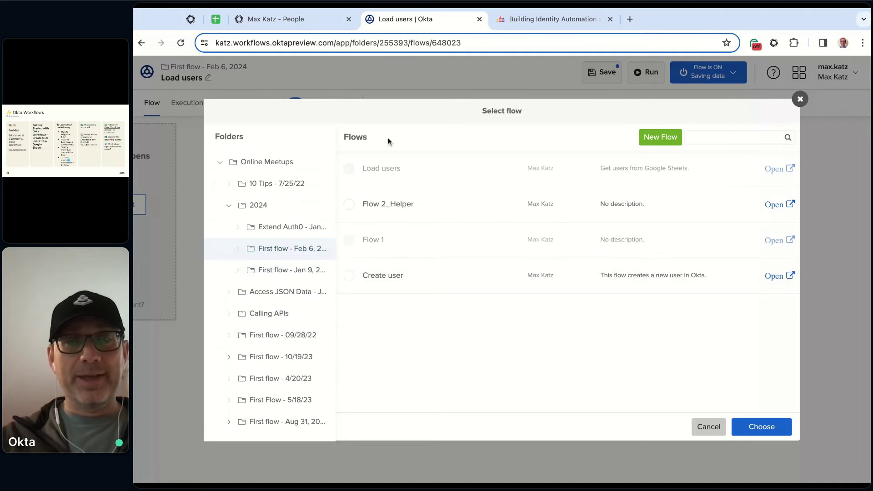
click(391, 284)
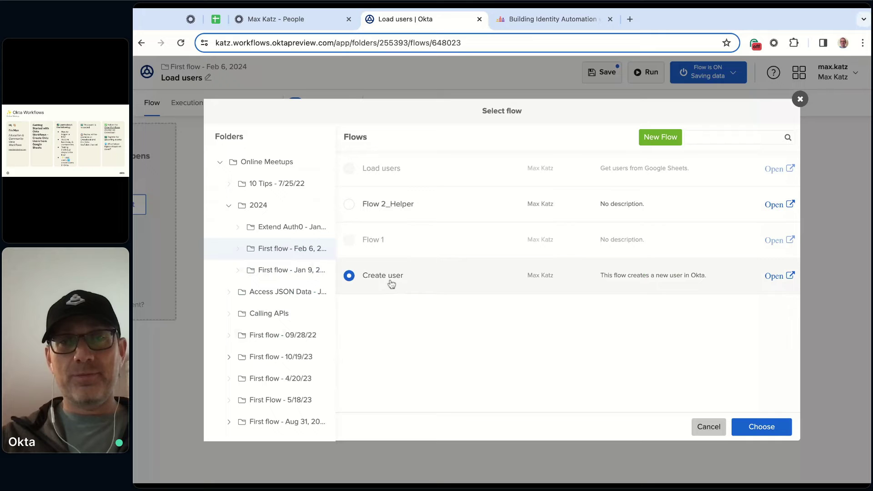
click(762, 426)
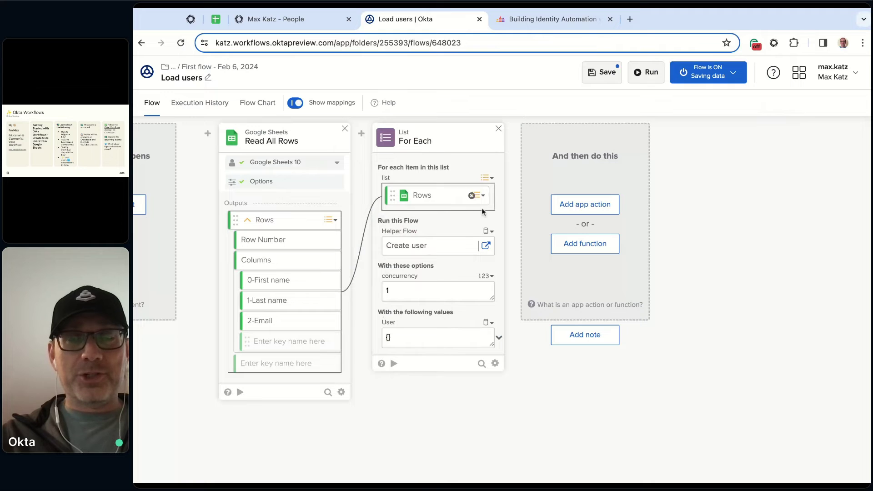
Delete the For Each card and re-add it with Rows mapped as its list
click(499, 130)
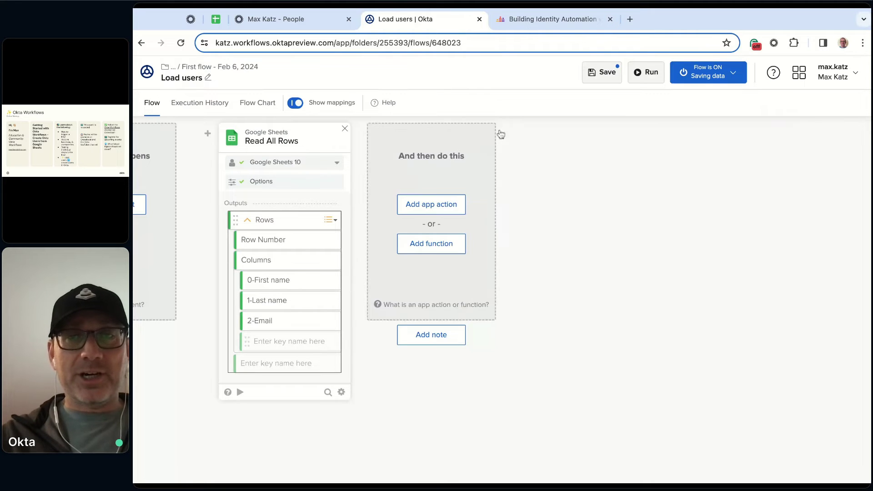
click(435, 247)
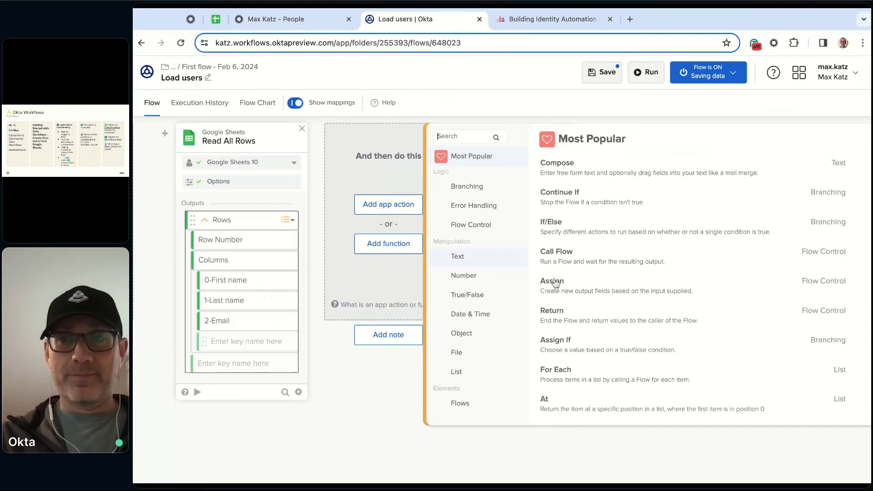
click(614, 378)
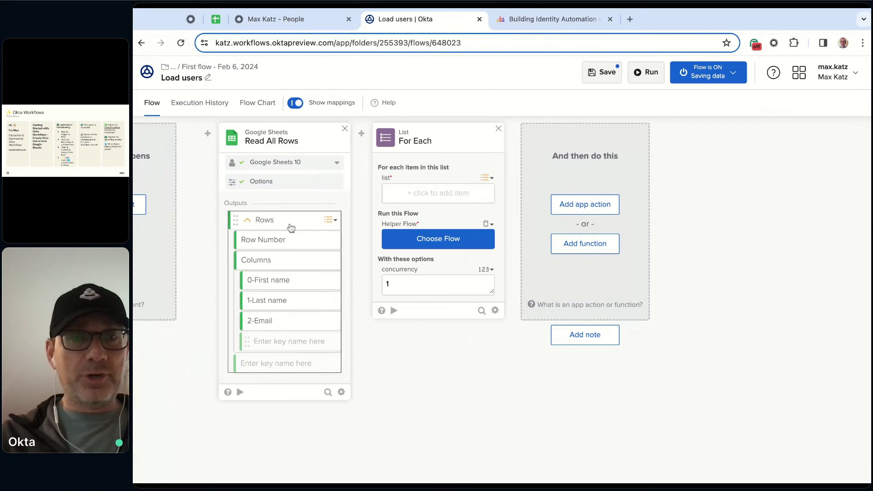
drag(287, 225, 423, 196)
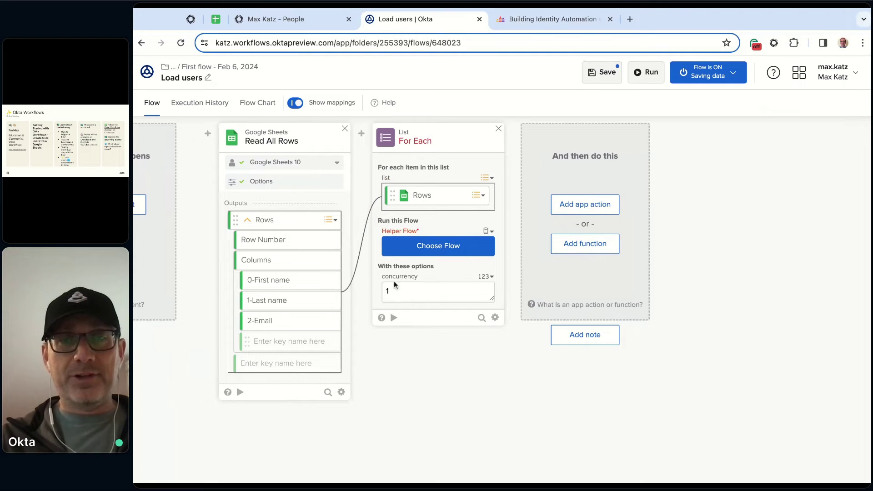
Set Create user as the helper flow and map its User input to each row's Columns
click(446, 253)
scroll(299, 273, down, 10)
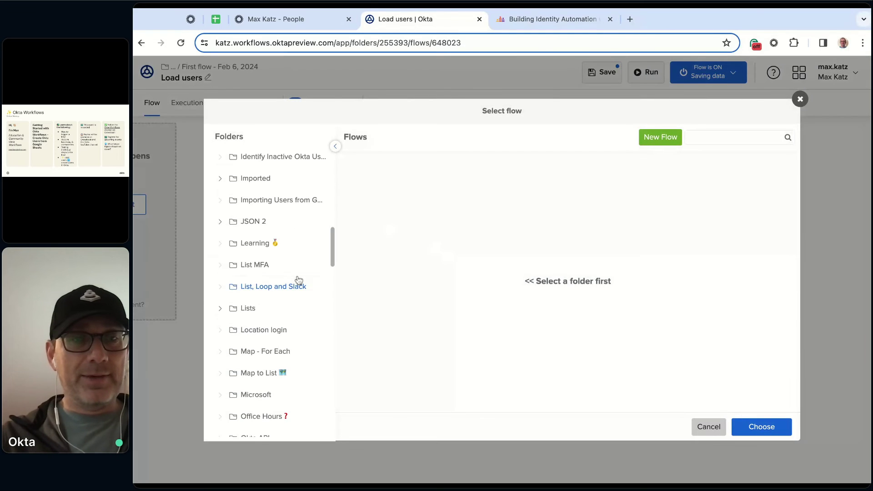
scroll(298, 279, down, 5)
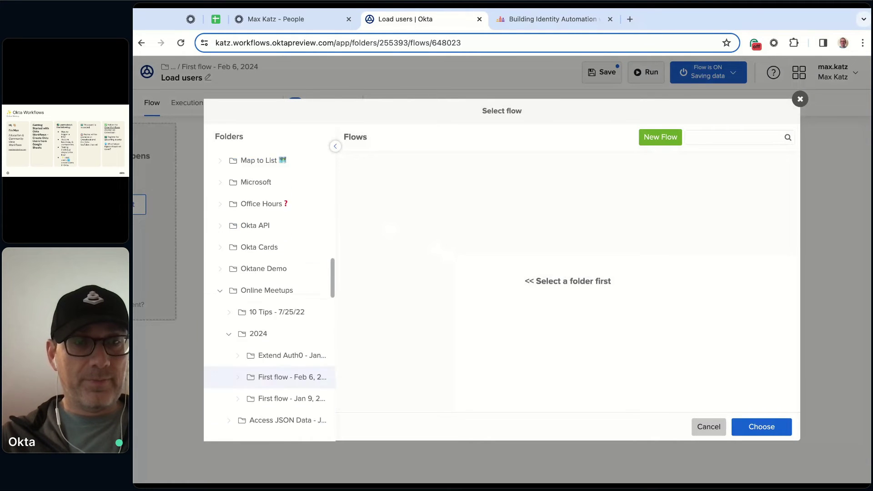
scroll(296, 331, down, 2)
click(300, 331)
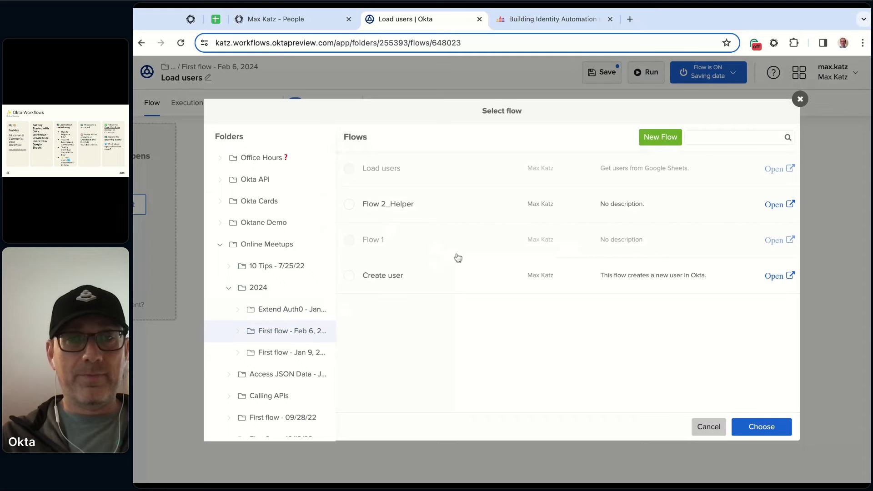
click(383, 276)
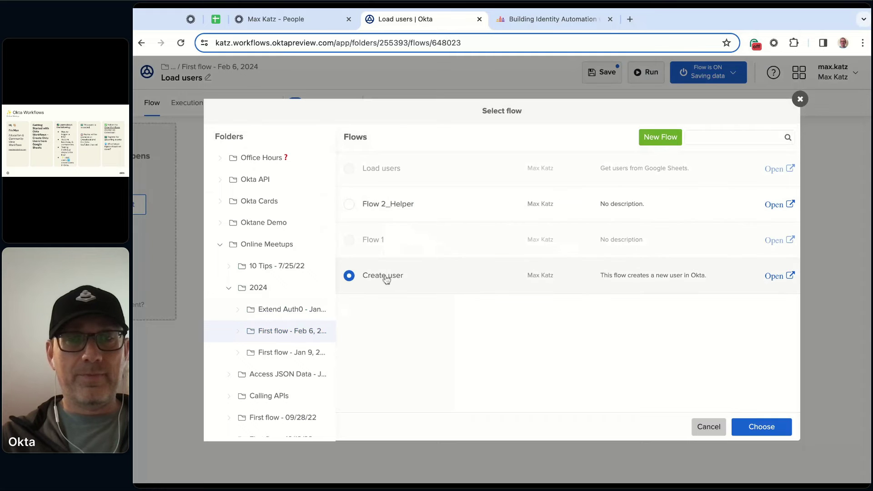
click(761, 427)
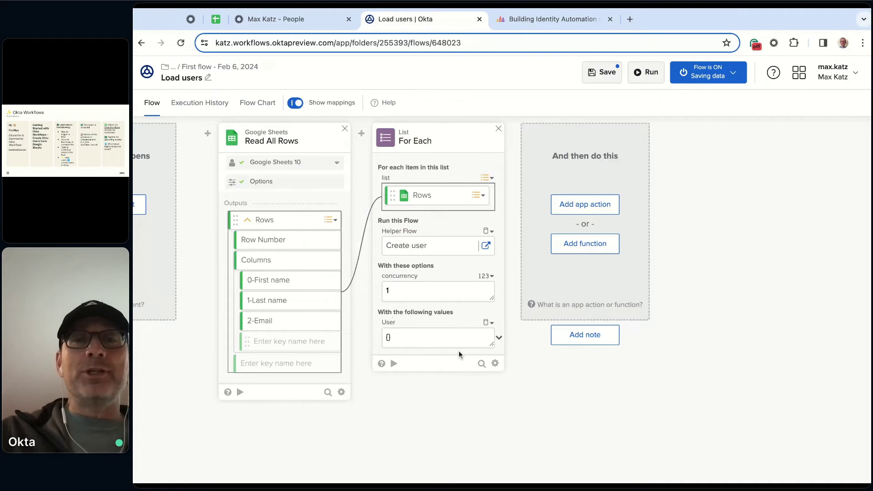
click(499, 339)
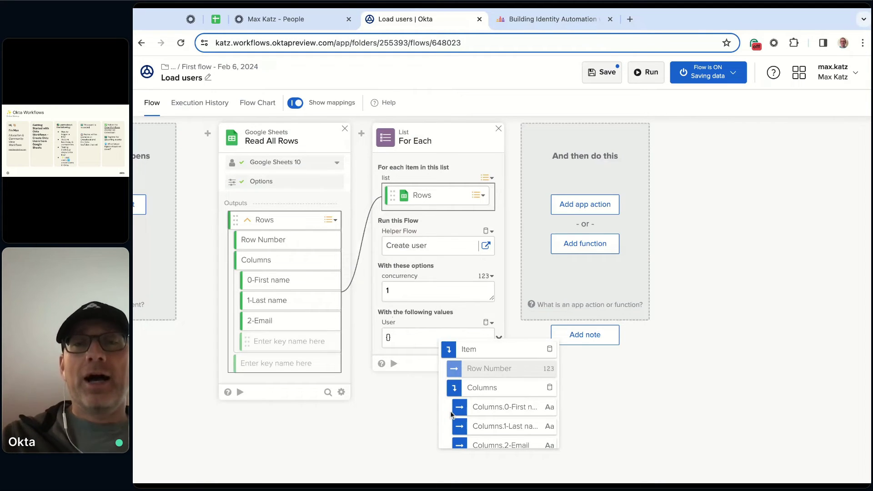
click(509, 390)
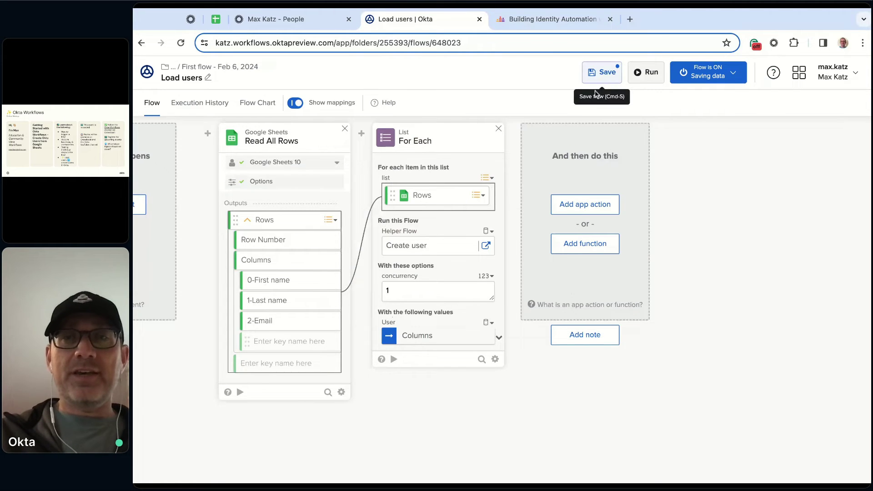
Save Load users, view Create user's Execution History in a new tab, then return to Load users
click(605, 75)
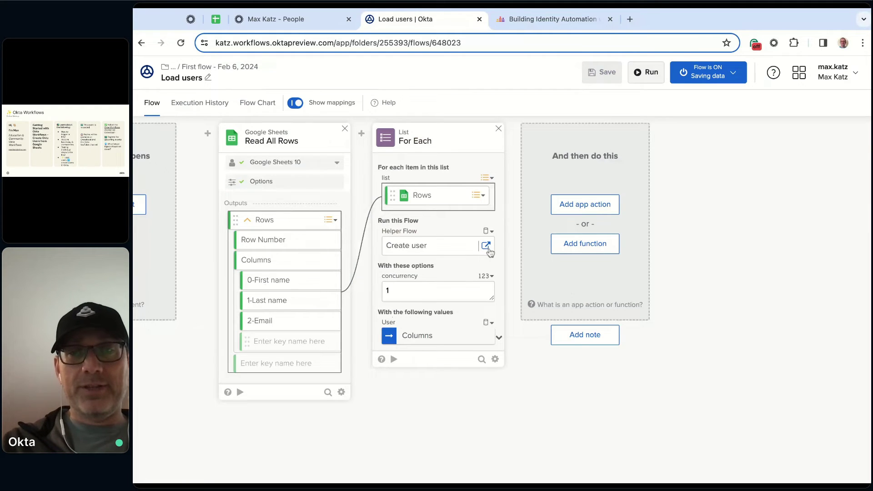
click(486, 249)
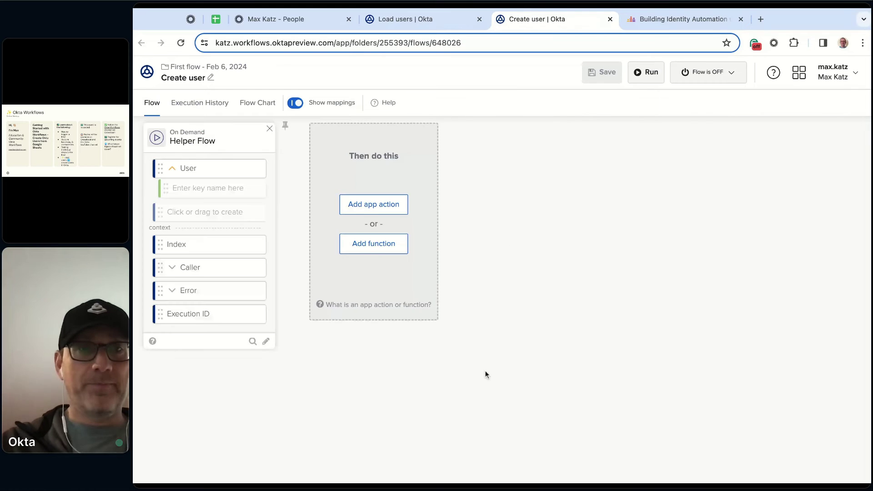
click(199, 104)
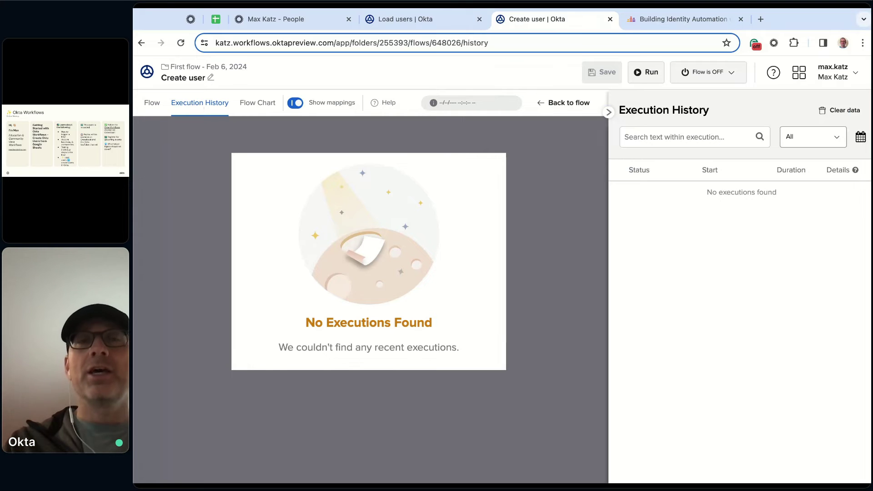
click(444, 22)
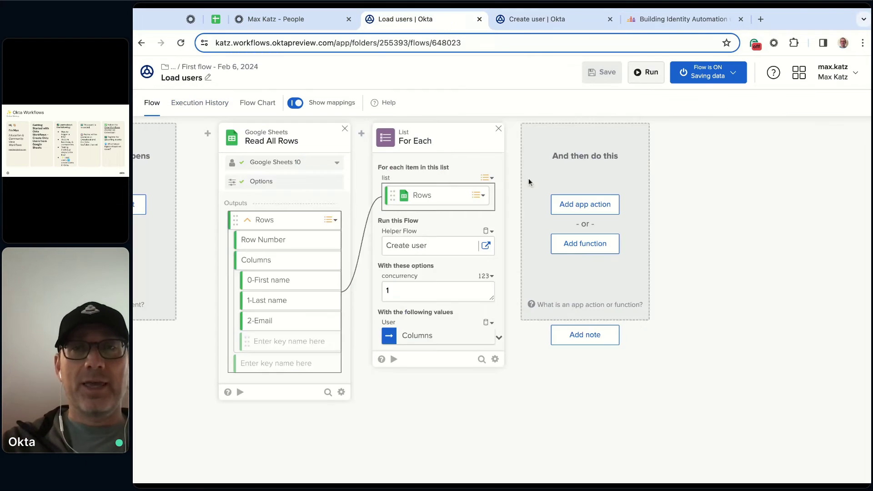
Rerun Load users, confirm Create user has no executions, and open its on/off settings
click(651, 73)
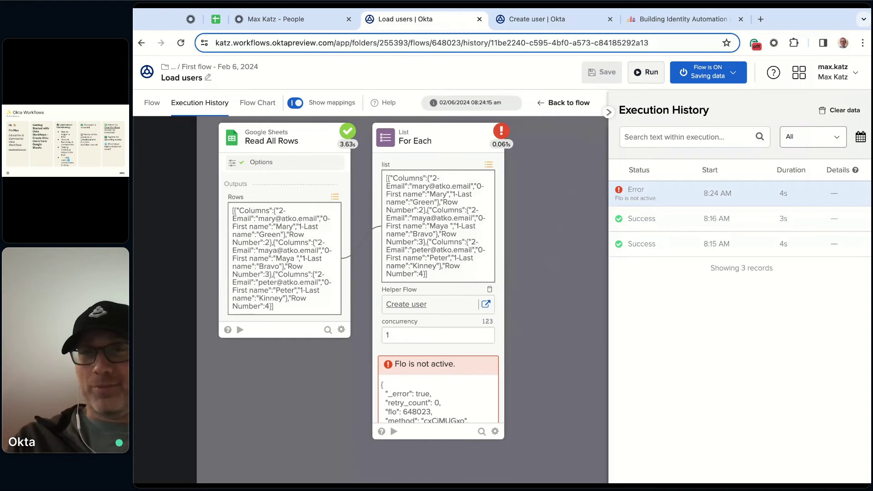
click(563, 22)
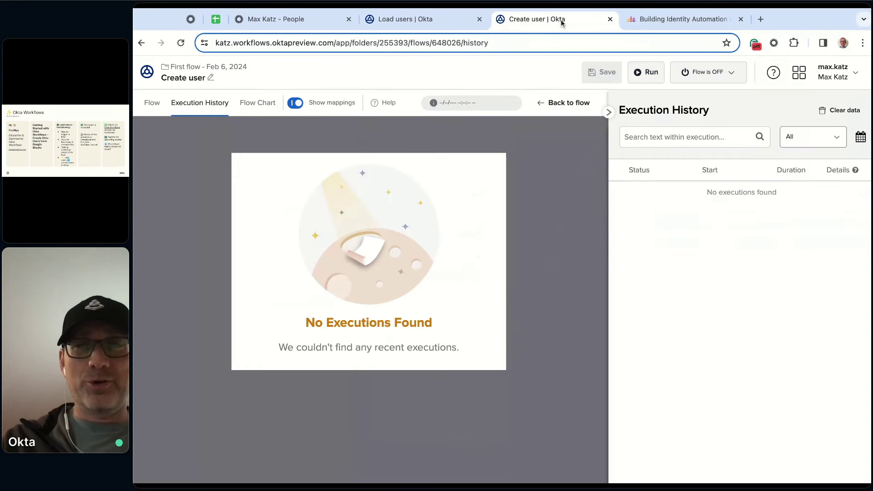
click(733, 75)
Switch the Create user flow on and run the Load users flow again
click(691, 103)
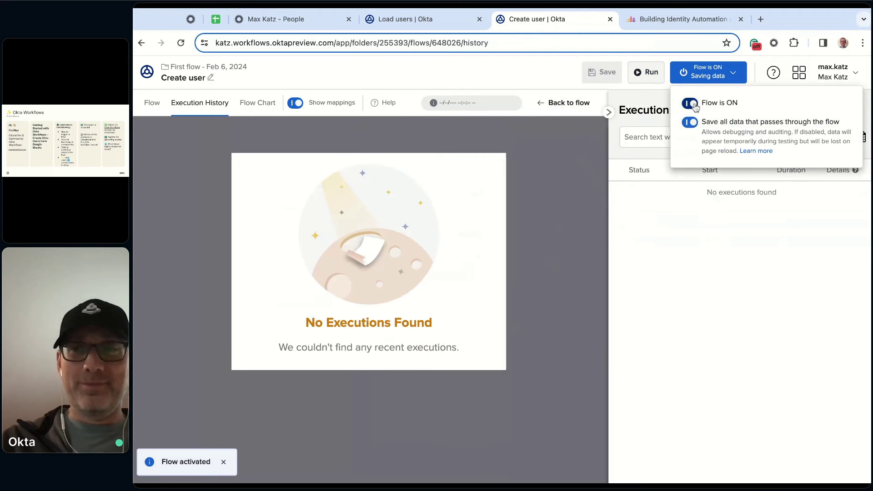
click(423, 19)
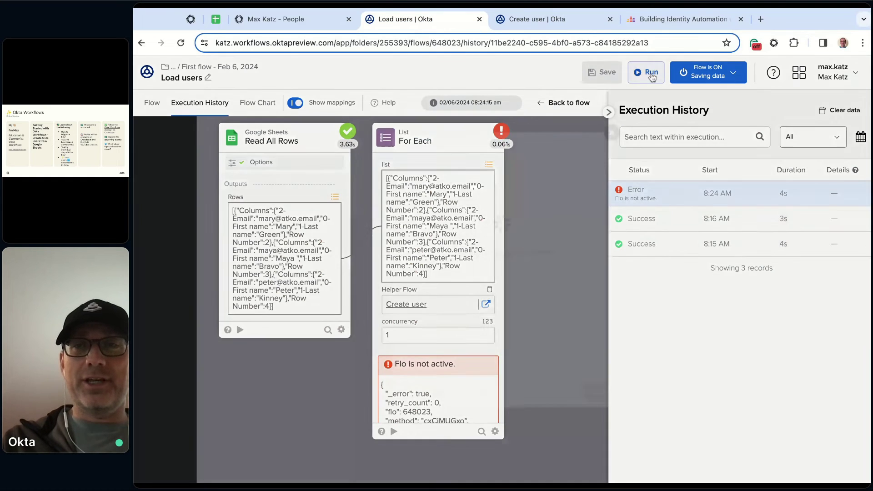
click(651, 73)
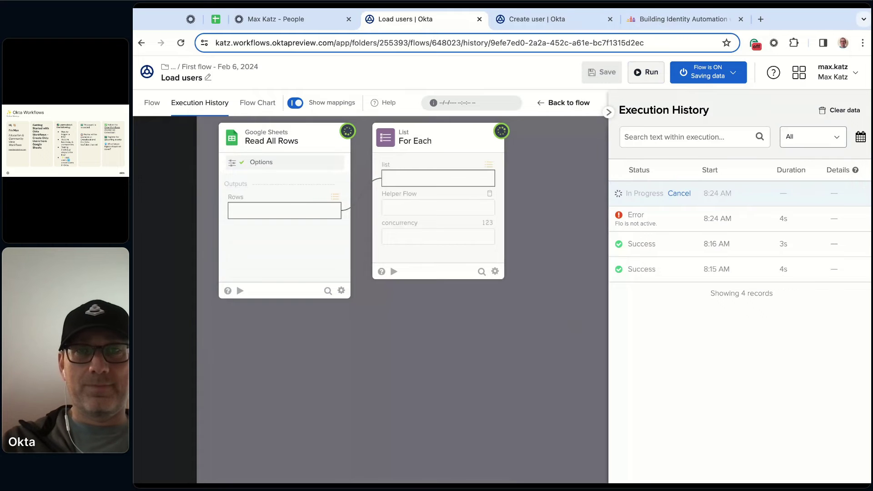
Return to the Create user flow and view its execution history
click(527, 21)
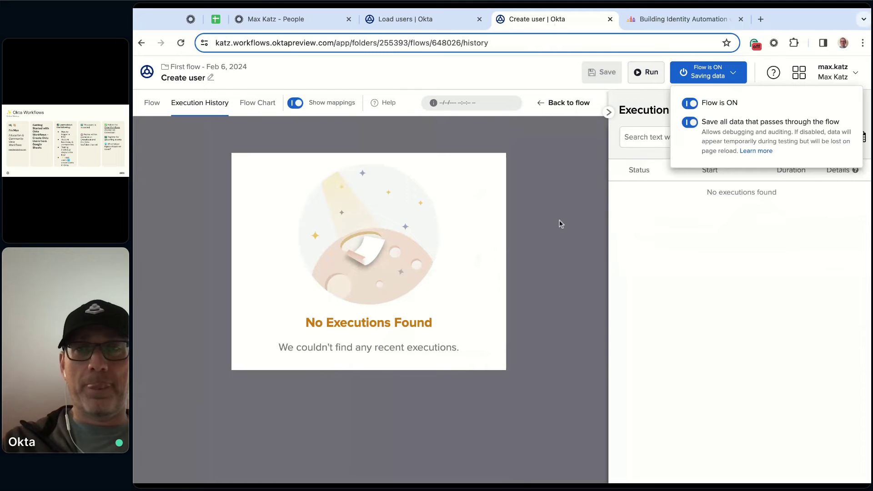
click(560, 223)
click(151, 103)
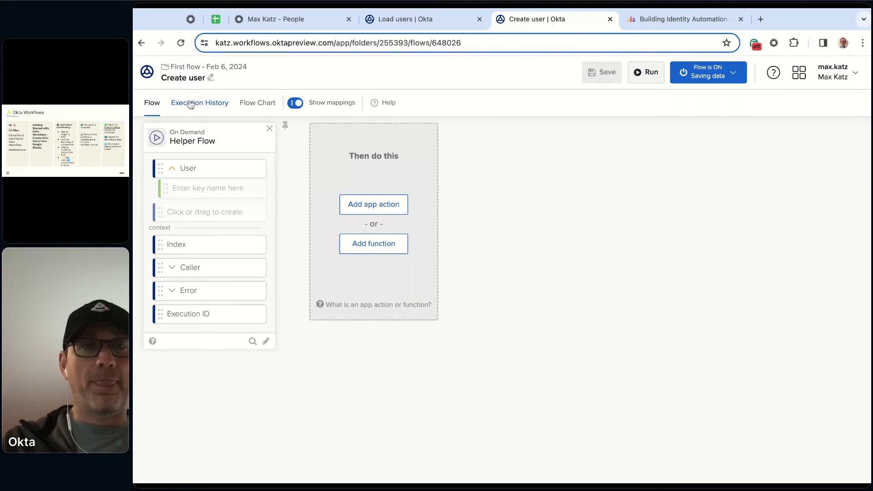
click(191, 104)
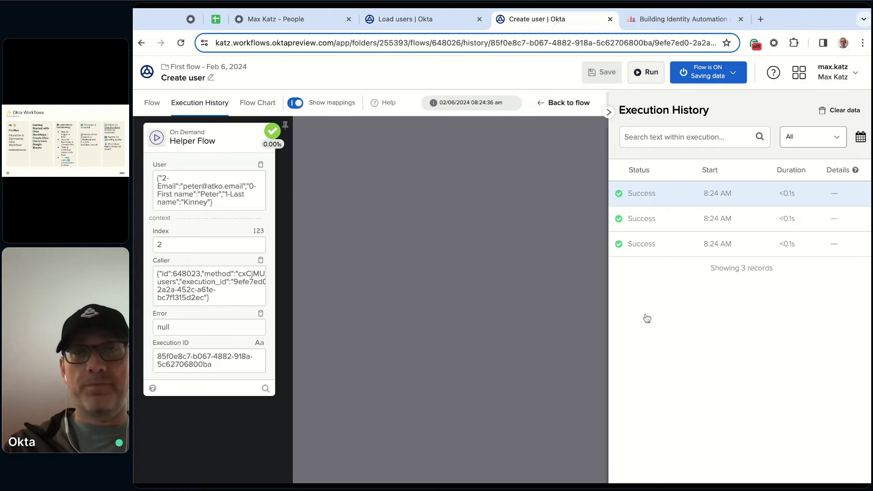
Inspect each of the three successful runs, one per user
click(650, 245)
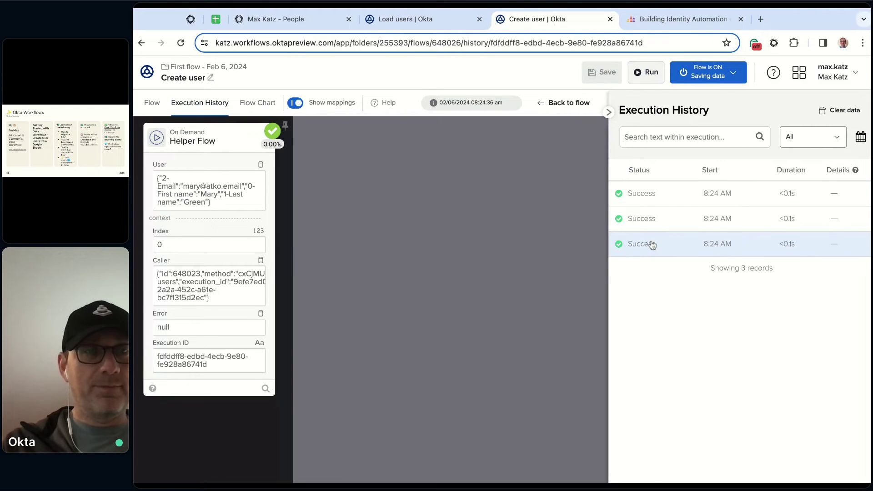
click(666, 220)
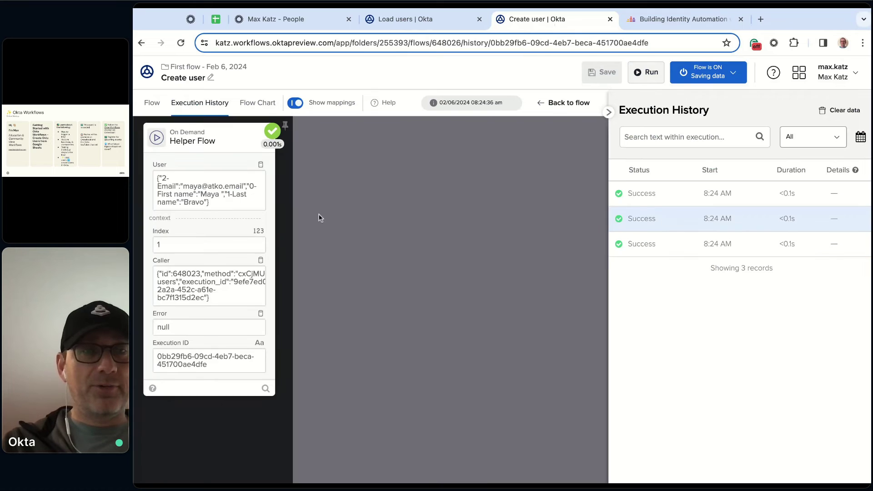
click(643, 195)
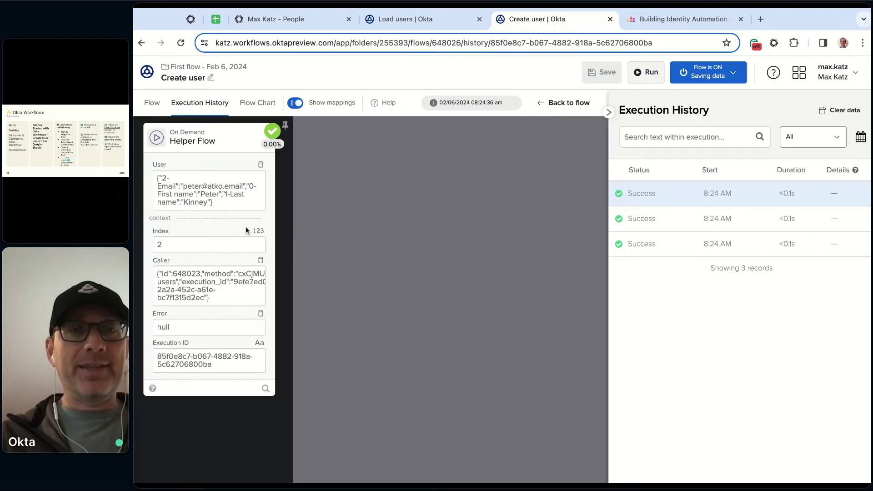
Select the User input's JSON value, then go back to the Create user flow design
drag(221, 201, 156, 179)
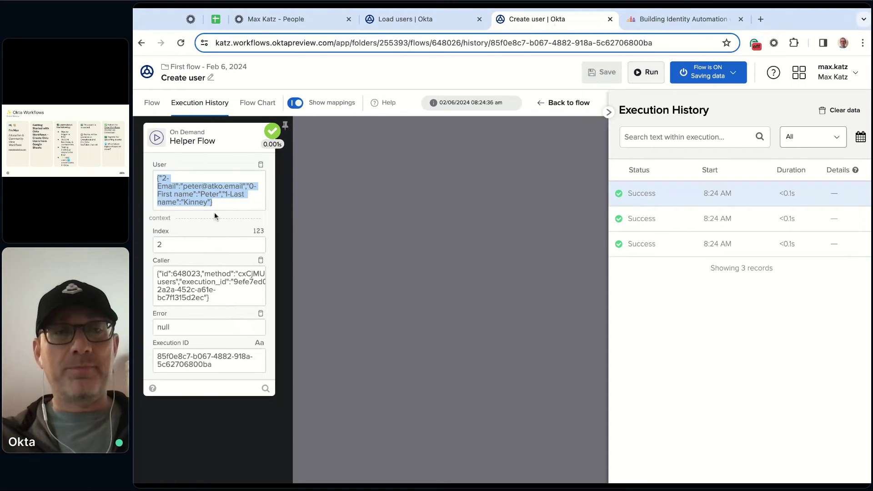
click(230, 209)
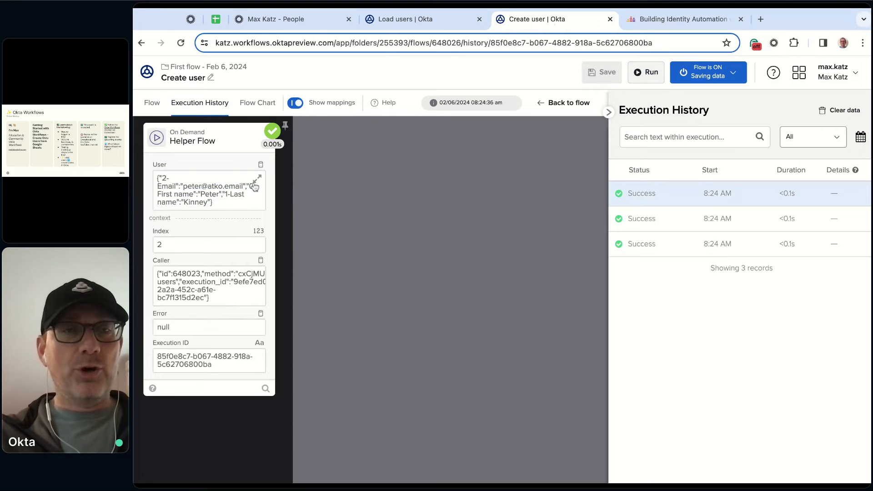
triple_click(220, 203)
drag(221, 204, 157, 180)
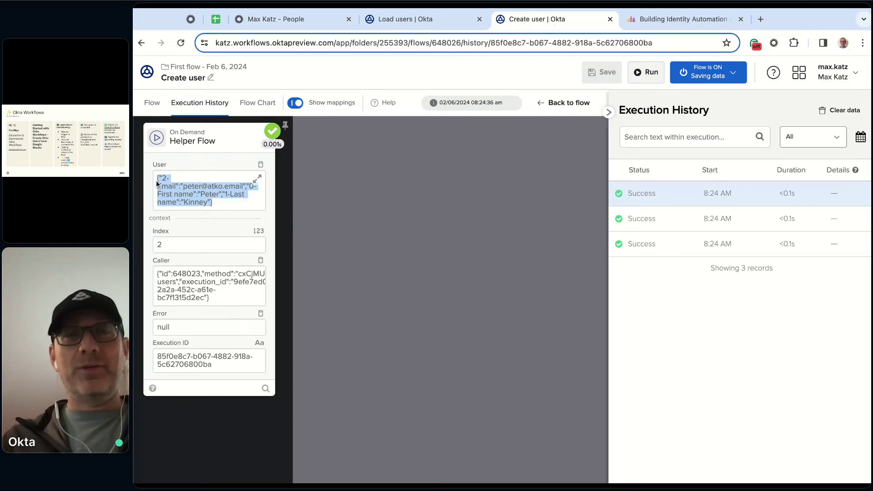
click(373, 246)
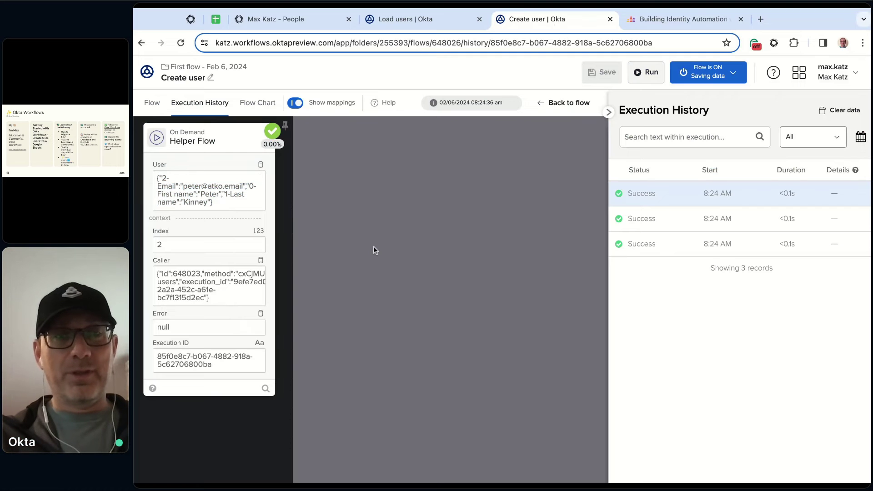
click(151, 103)
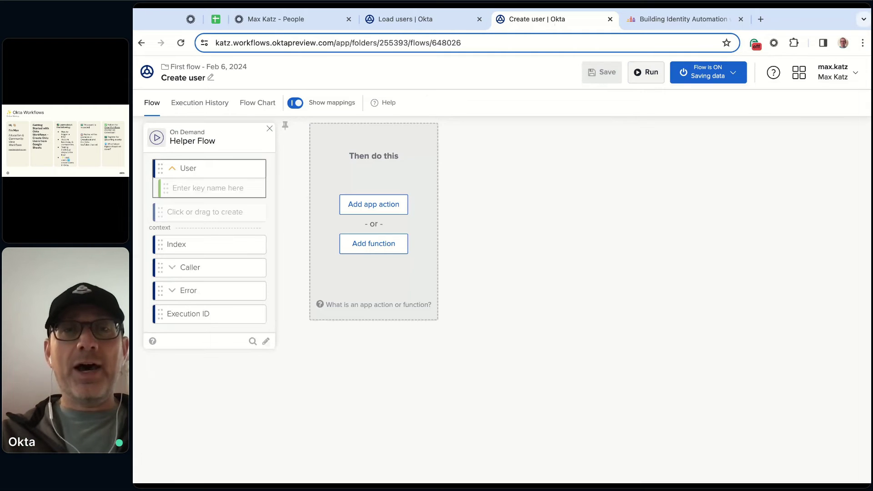
Add an Object category Get Multiple card right after the Helper Flow event
click(374, 246)
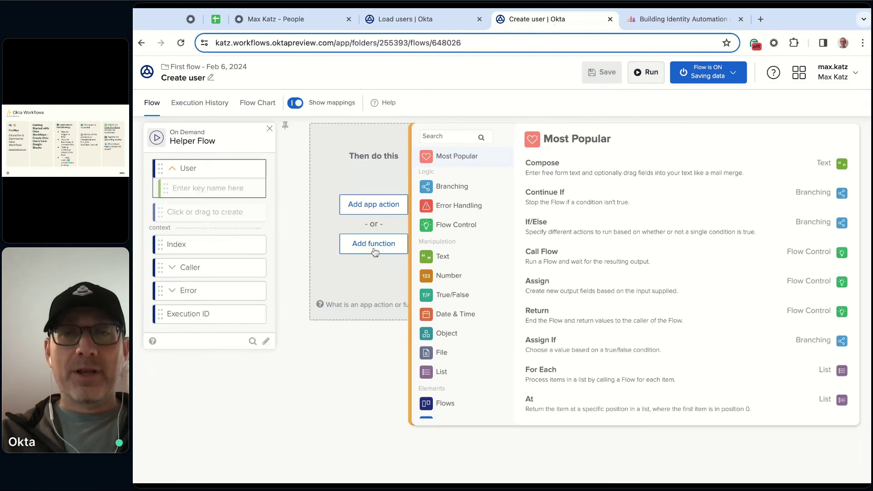
click(459, 335)
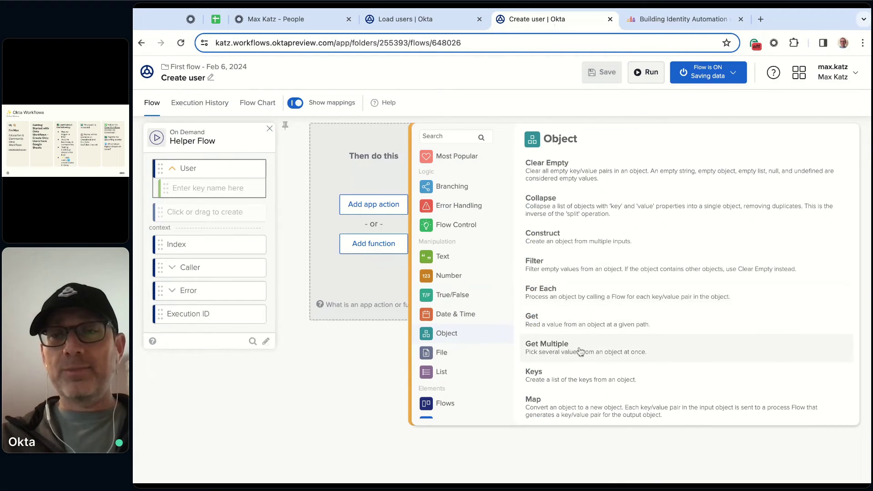
click(580, 351)
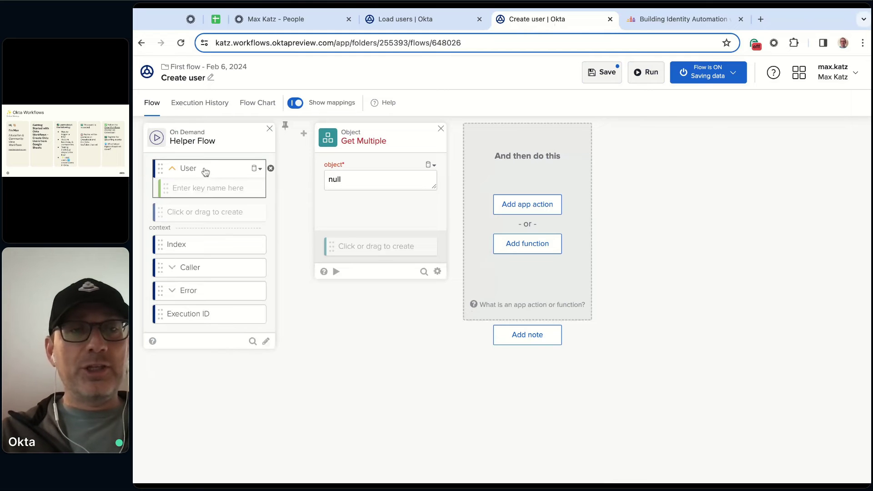
Map User into Get Multiple's object and add keys 0-First name, 1-Last name and Email
drag(204, 171, 345, 179)
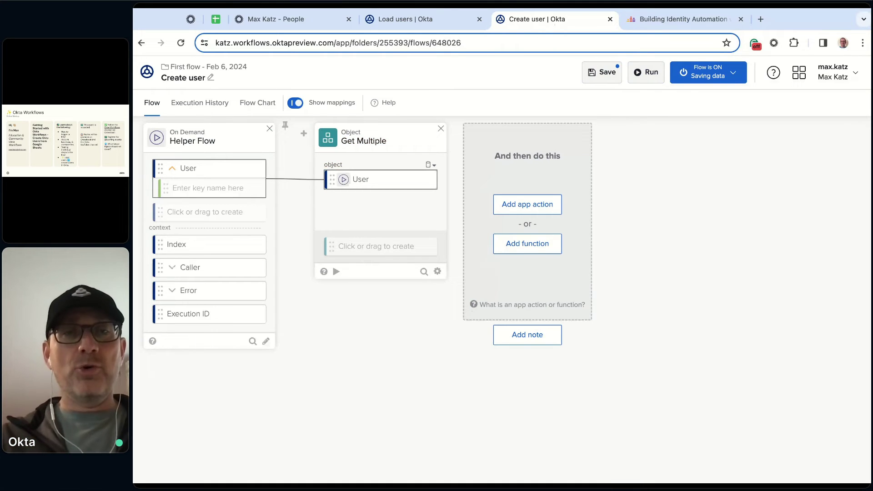
click(376, 246)
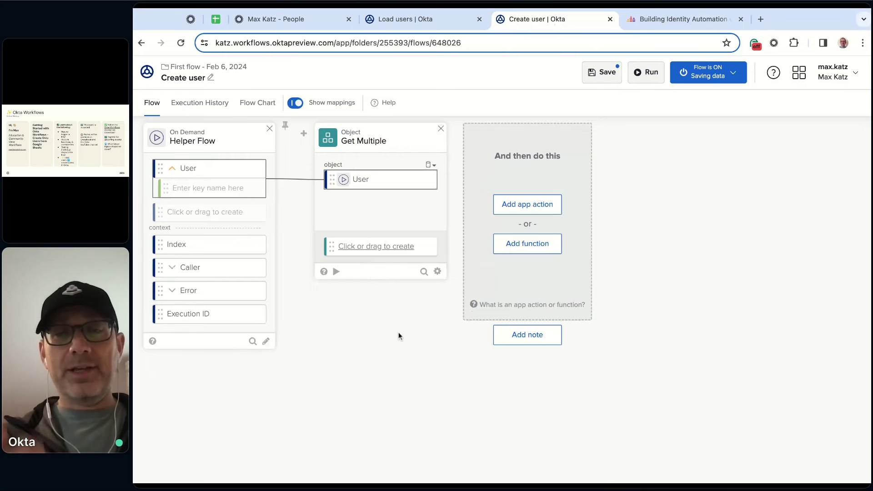
text(0-)
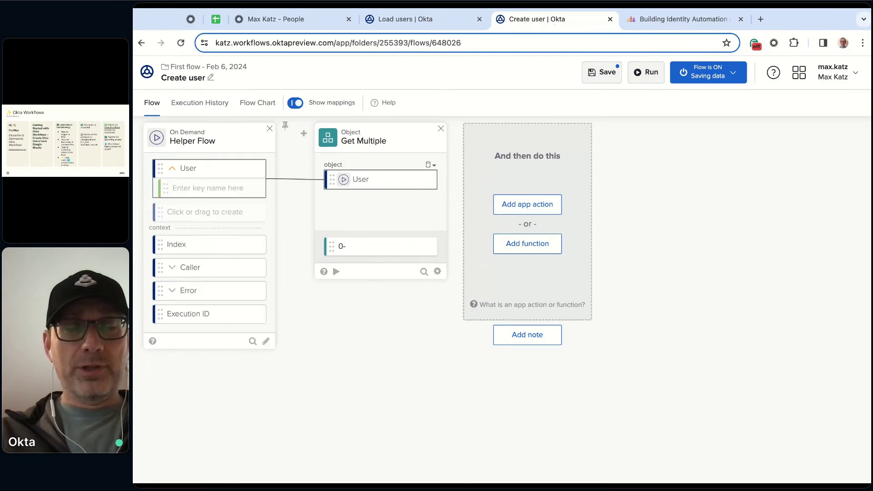
text(First name)
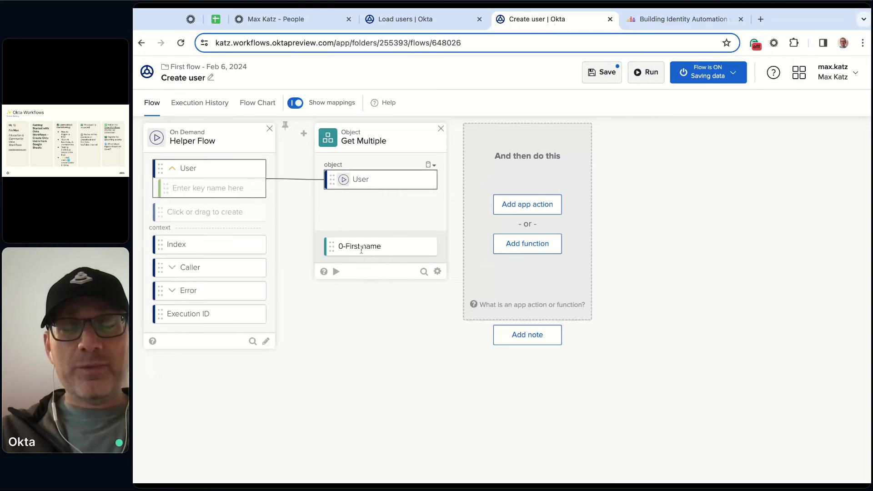
key(Return)
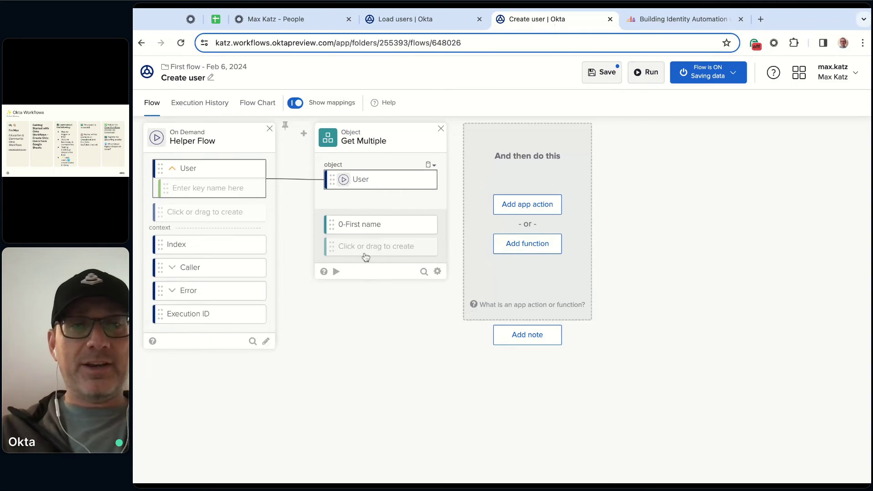
text(1-)
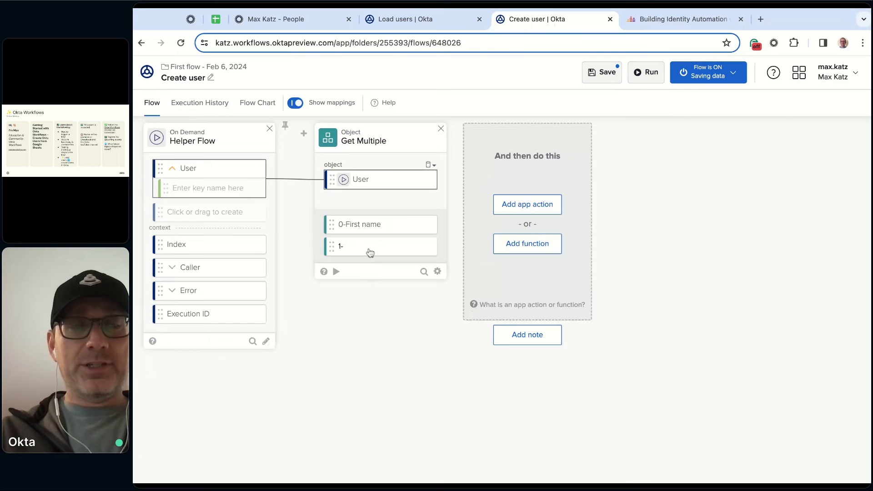
text(Last name)
key(Return)
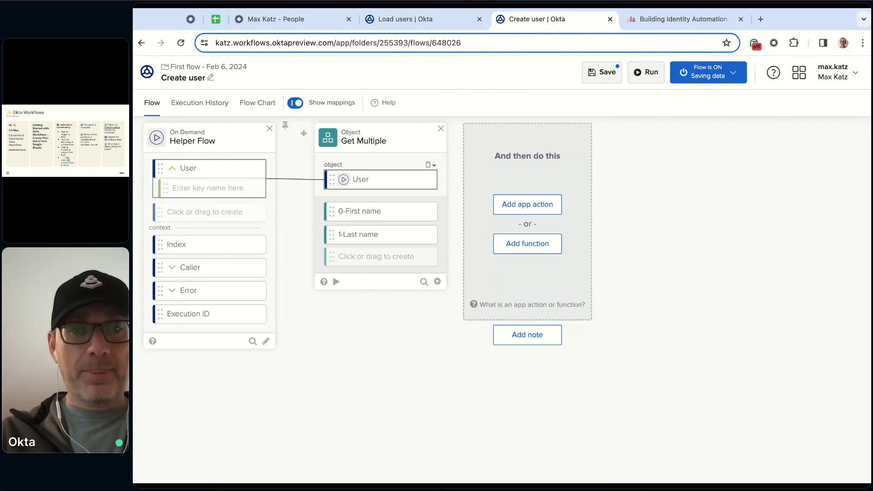
click(356, 257)
text(2)
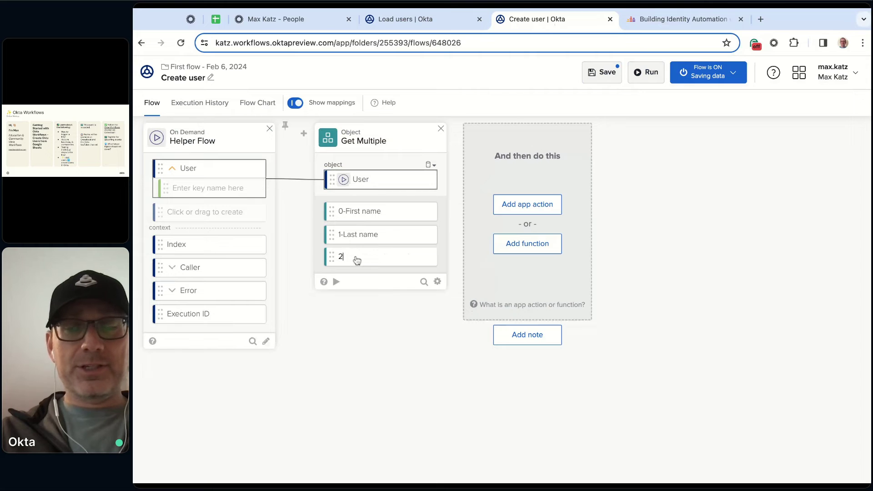
key(BackSpace)
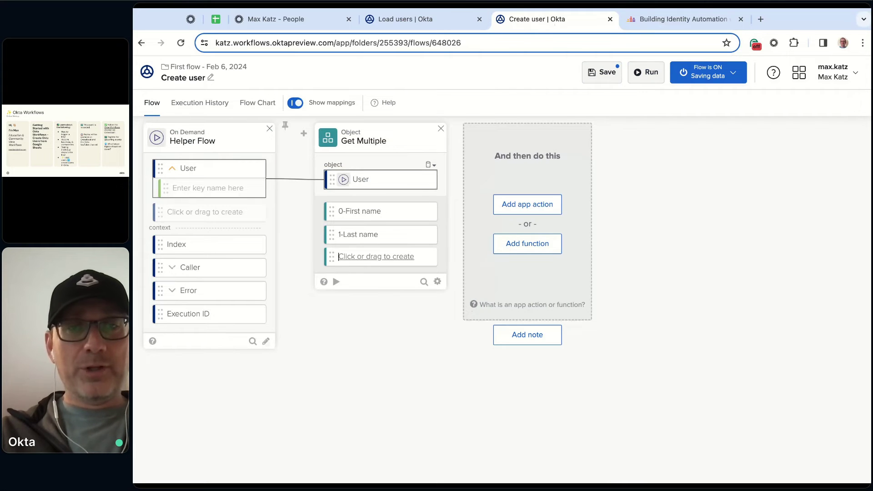
text(Email)
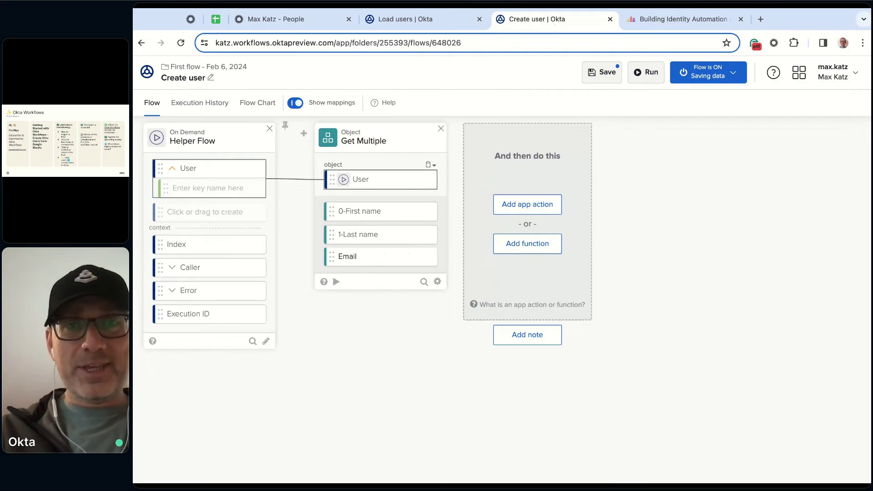
click(359, 338)
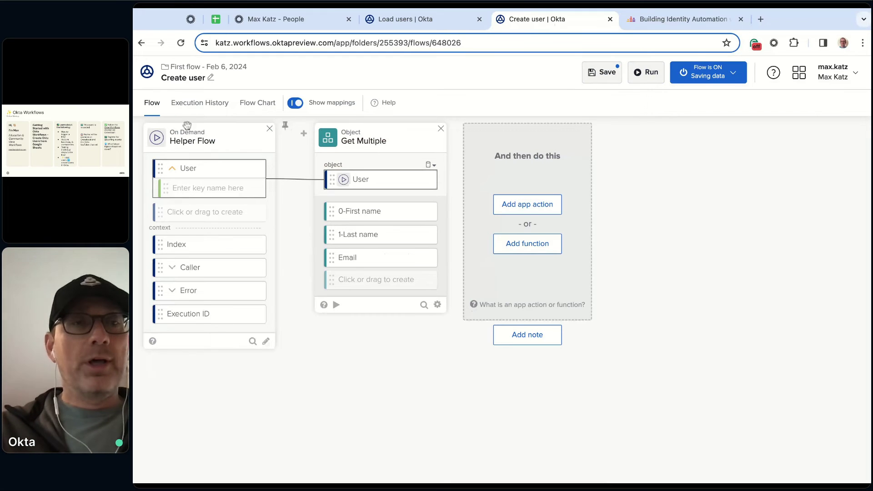
Copy the last run's User JSON from execution history and return to the flow
click(215, 113)
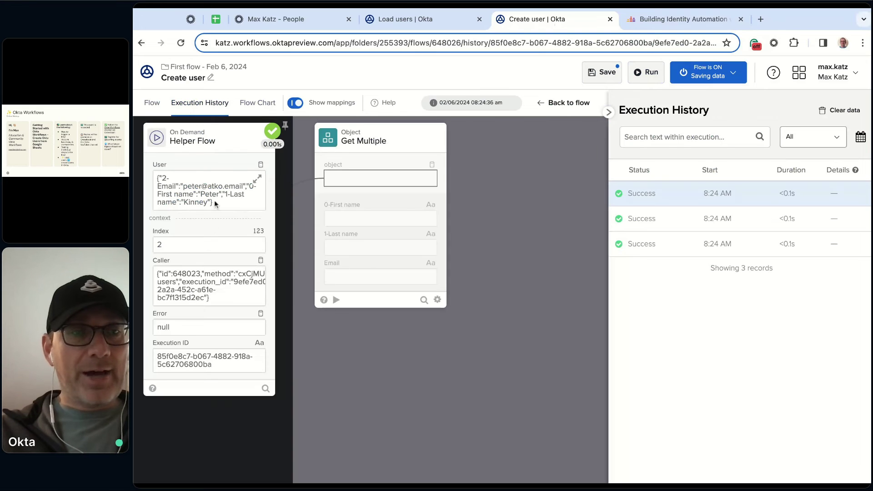
triple_click(217, 203)
key(ctrl+a)
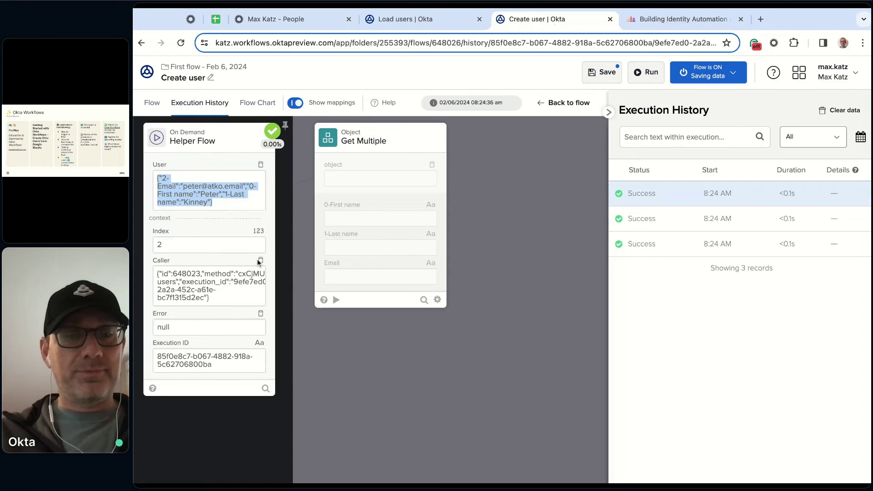
click(151, 104)
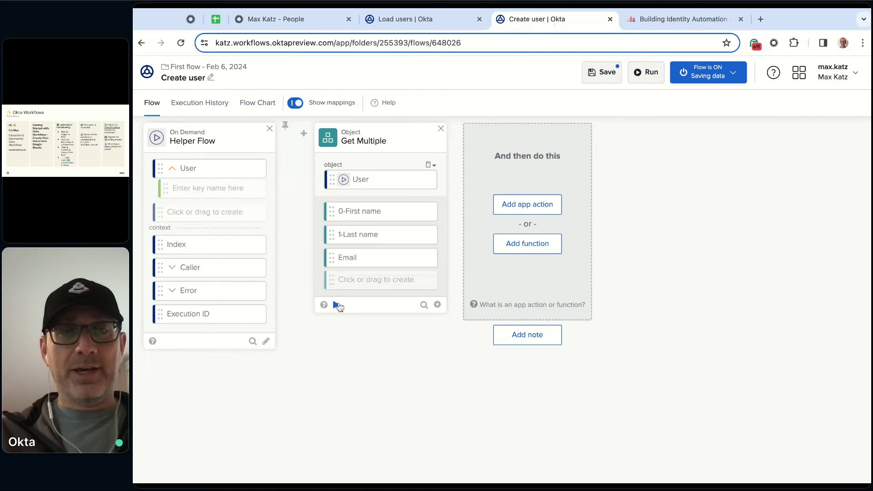
Test Get Multiple with the pasted user JSON; names return but Email is empty
click(337, 305)
click(375, 159)
key(BackSpace)
key(BackSpace)
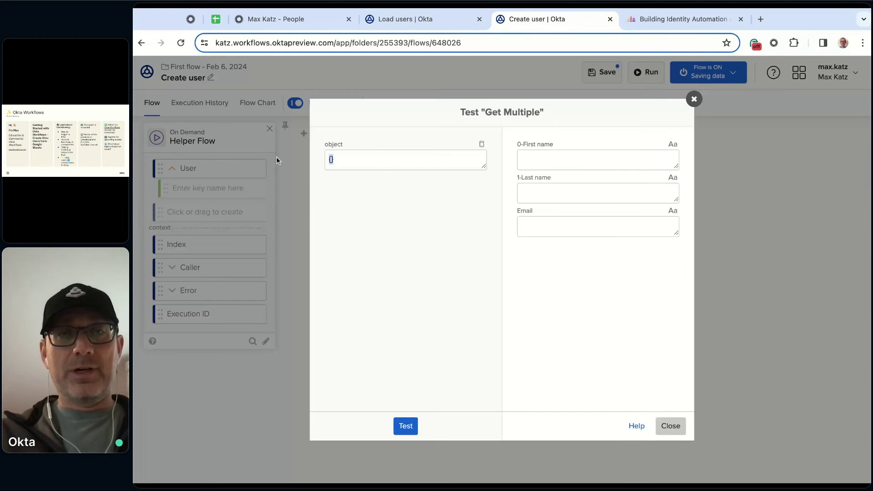
key(ctrl+v)
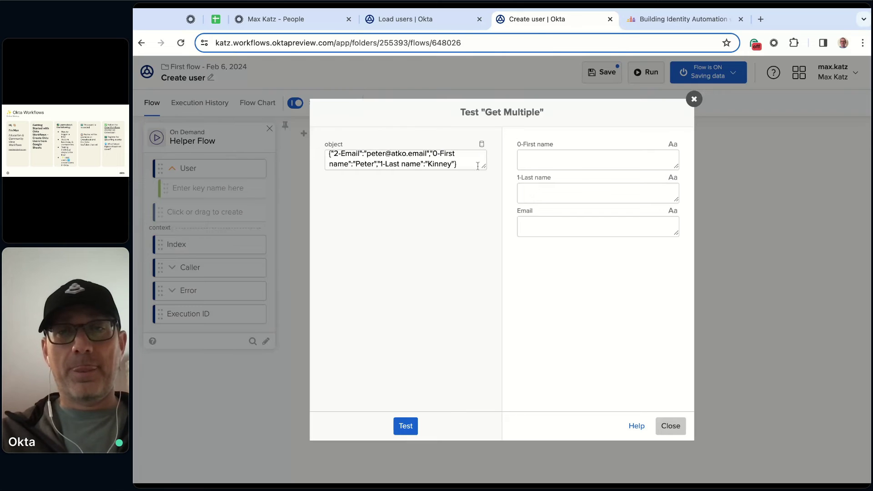
key(ctrl+a)
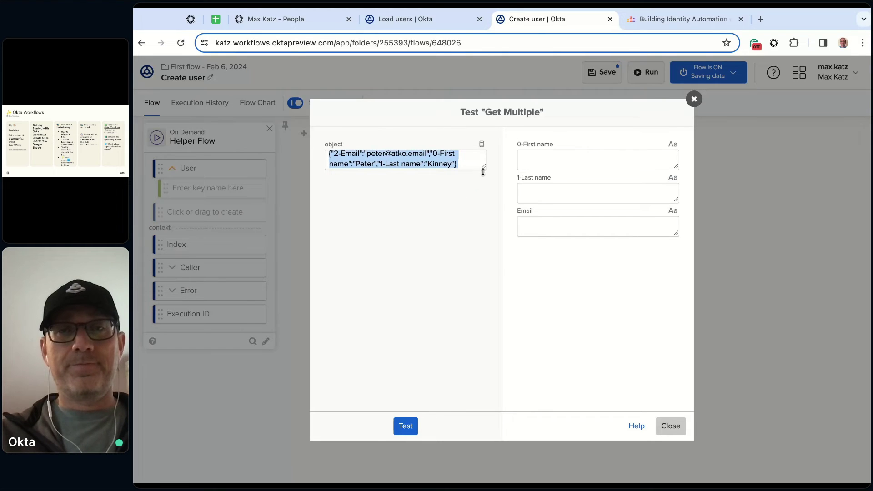
drag(484, 166, 485, 233)
click(400, 280)
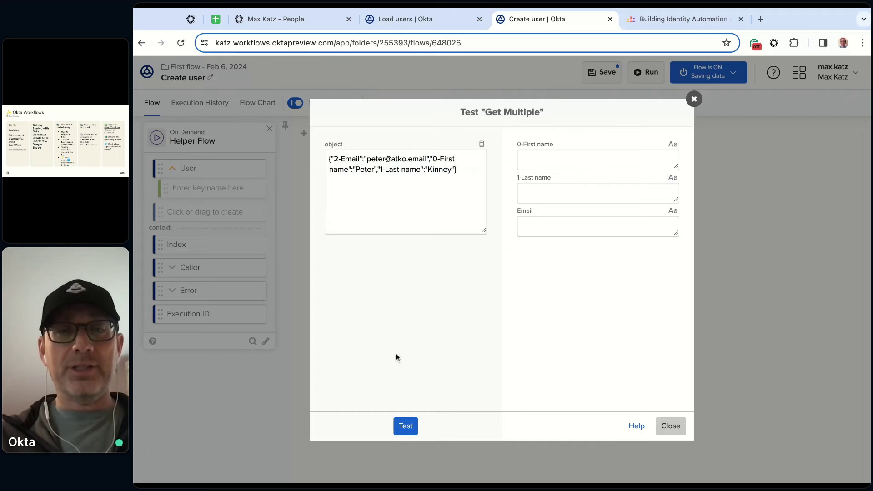
click(406, 426)
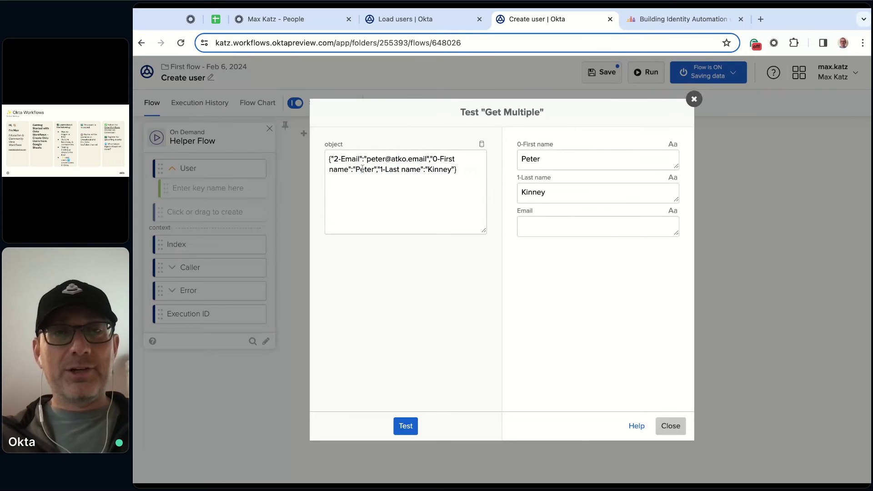
drag(333, 159, 362, 159)
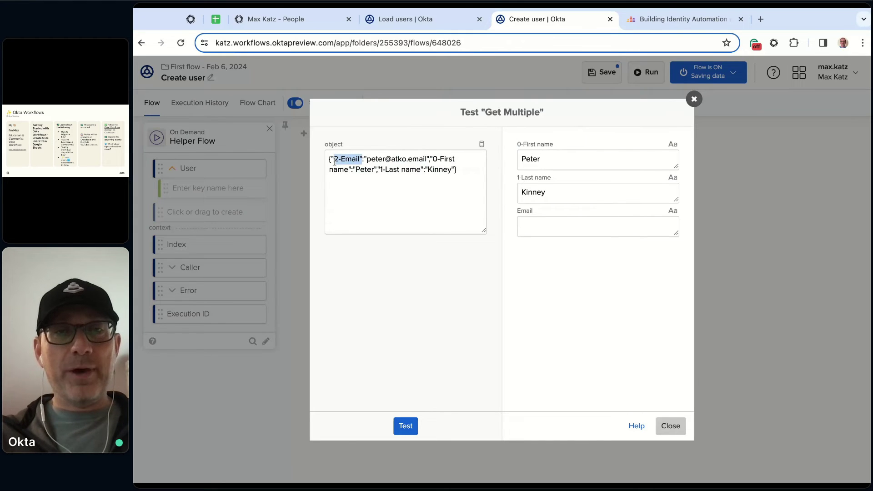
click(377, 190)
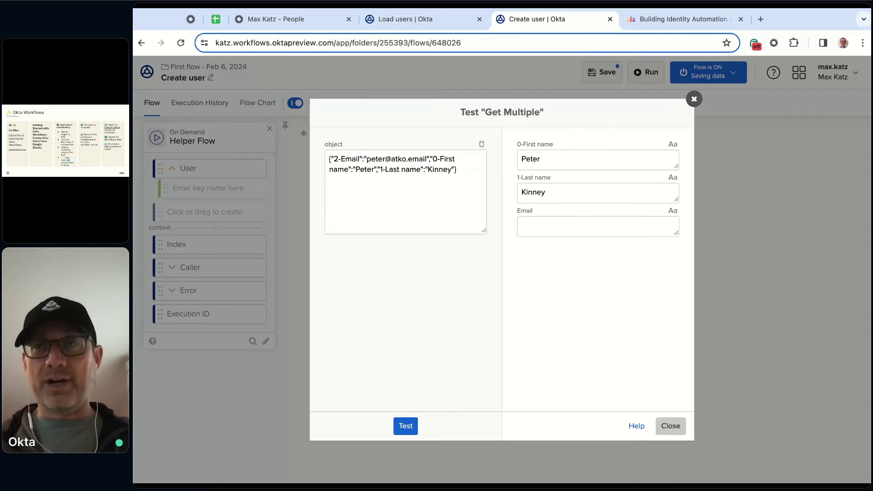
Rename the Get Multiple Email key to 2-Email through Customize and reopen the test
click(671, 426)
mouse_move(429, 259)
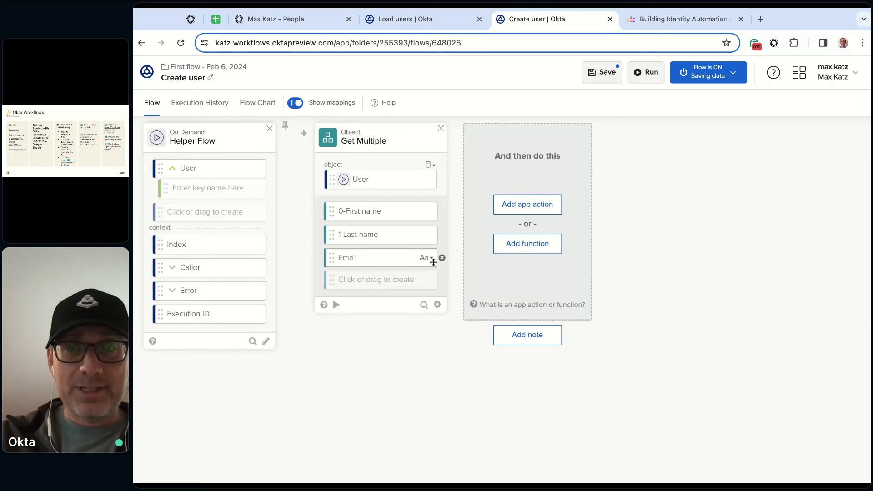
click(432, 259)
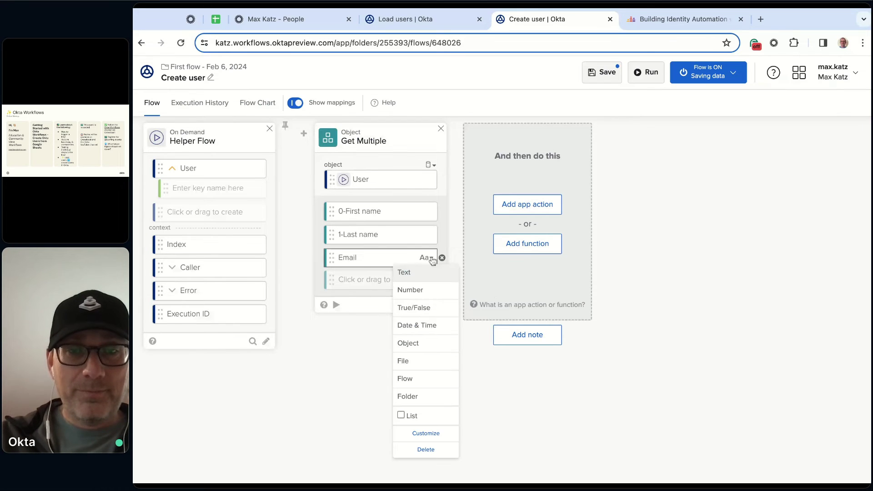
click(444, 434)
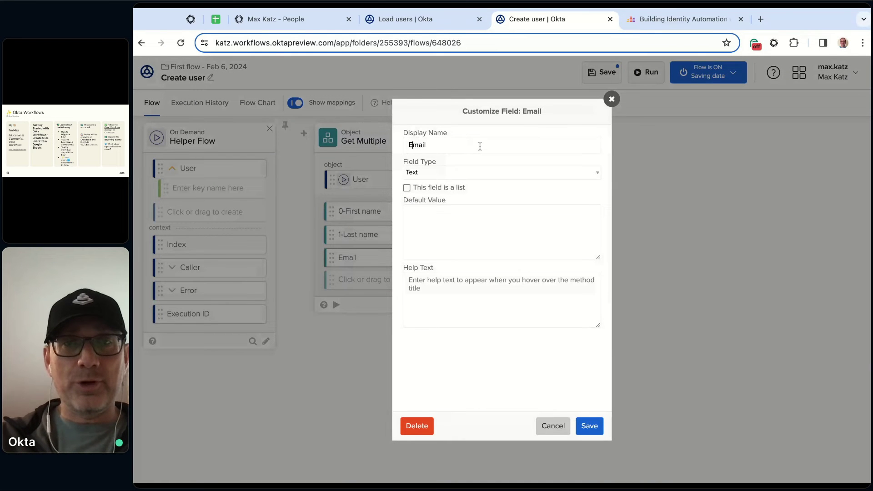
text(2-)
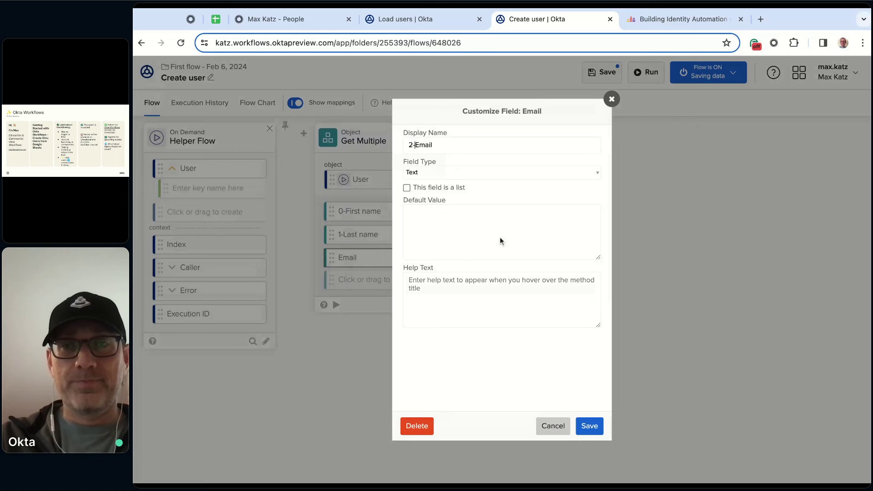
click(591, 426)
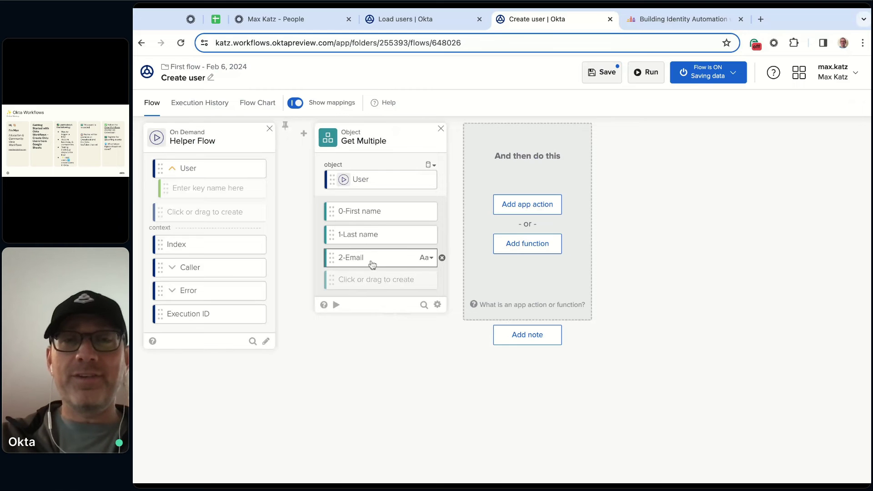
click(336, 304)
Retest Get Multiple with the pasted sample JSON; first name, last name and 2-Email all return
click(415, 163)
key(ctrl+a)
key(BackSpace)
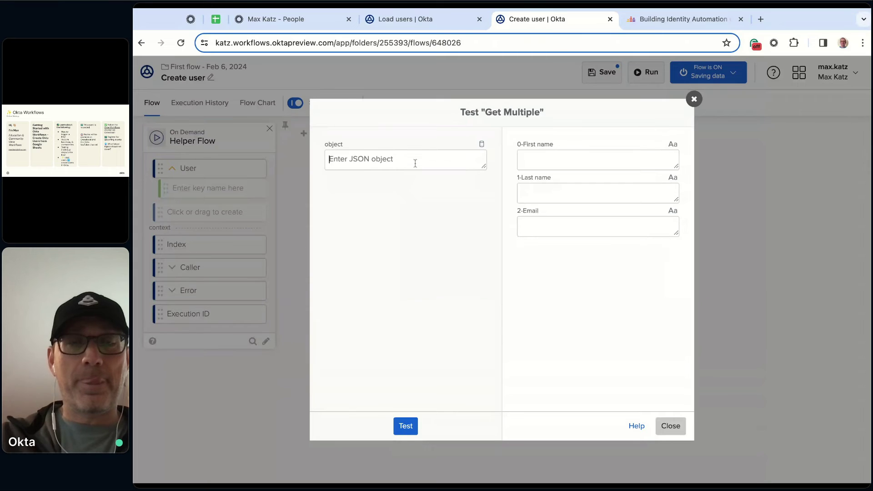
key(ctrl+v)
click(406, 431)
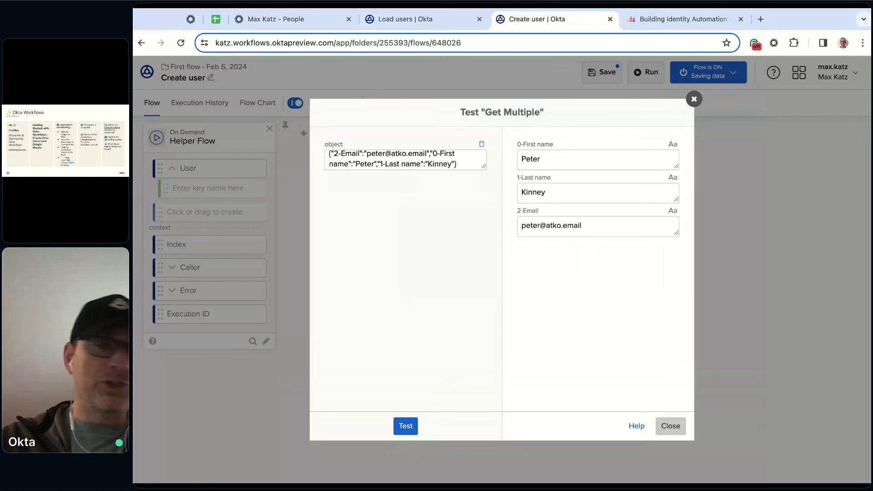
click(677, 435)
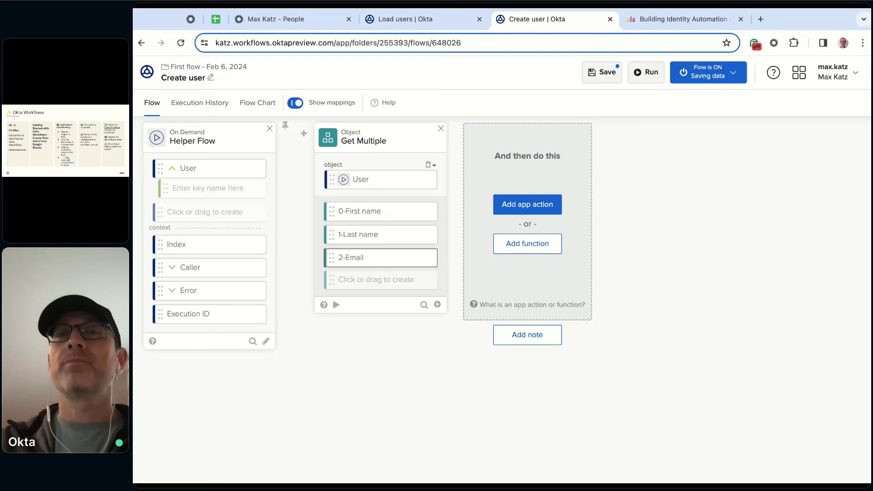
Add the Okta Create User action after Get Multiple, set to without Credentials
click(527, 204)
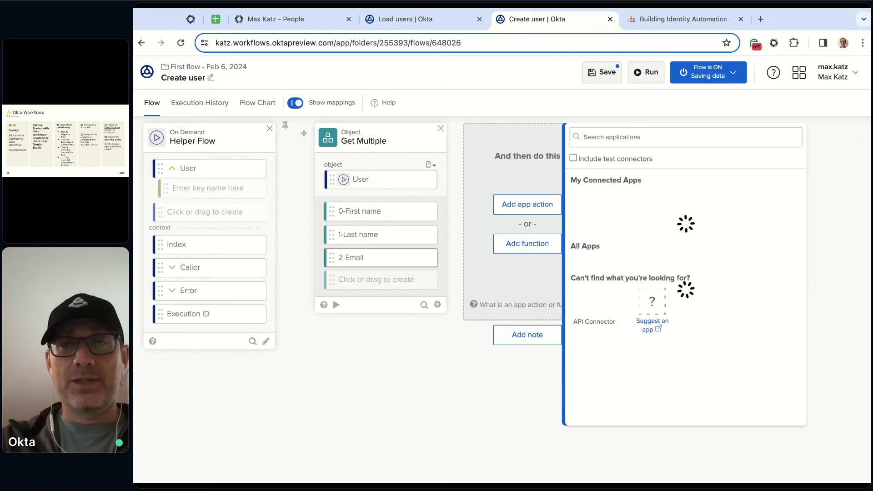
click(716, 366)
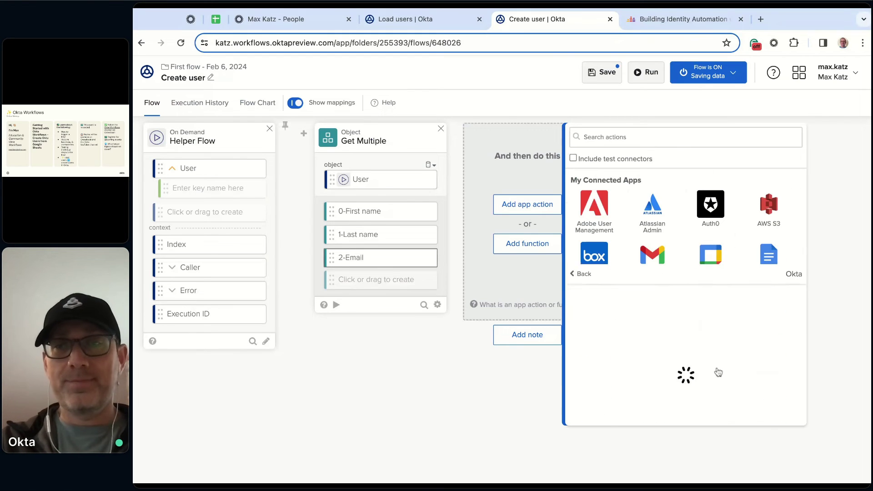
click(664, 140)
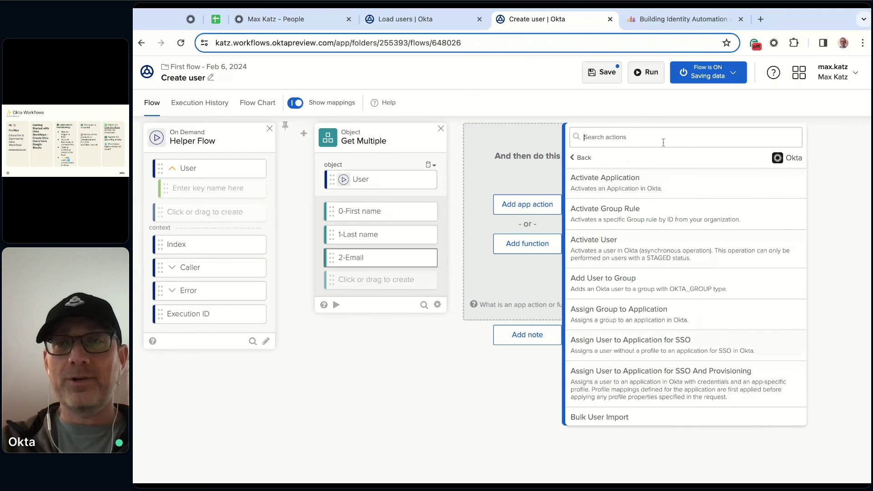
text(cre)
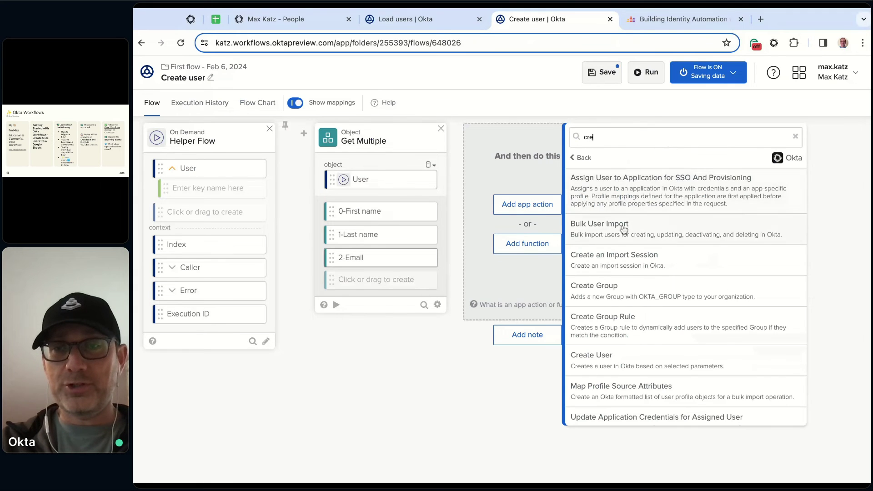
click(633, 359)
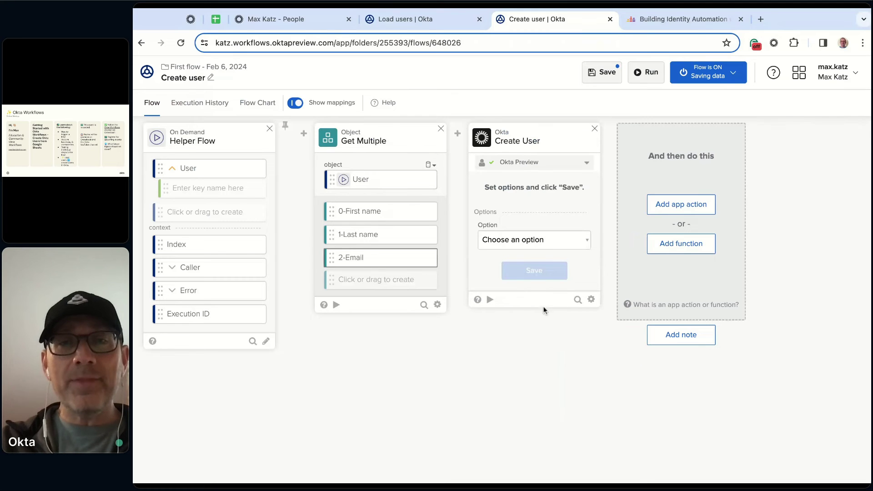
click(552, 240)
click(541, 259)
click(537, 272)
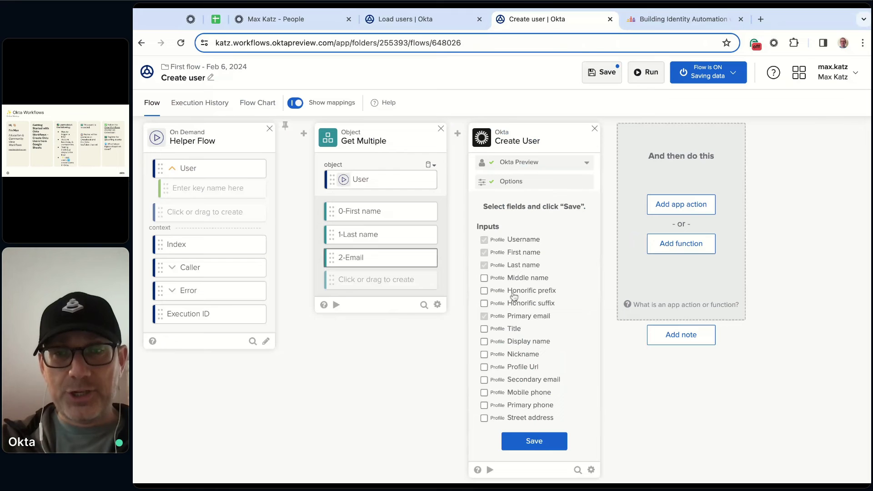
Confirm Create User inputs Username, First name, Last name and Primary email
scroll(516, 295, down, 2)
scroll(522, 293, up, 2)
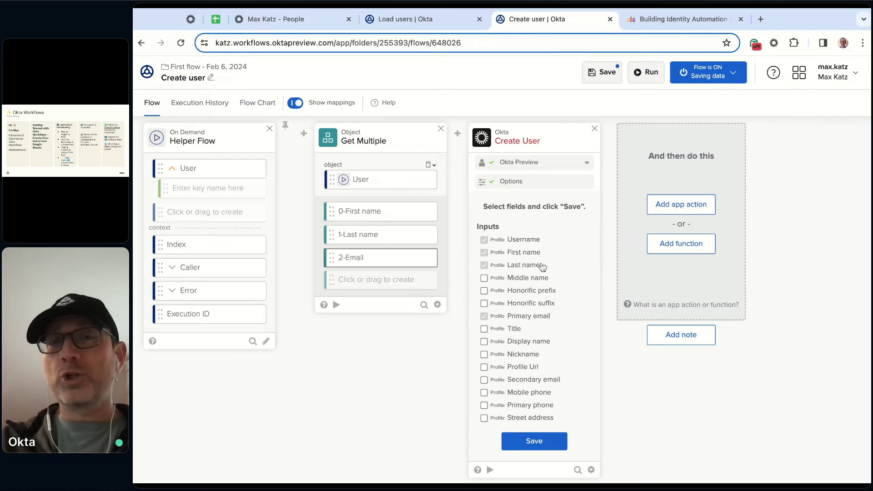
click(548, 443)
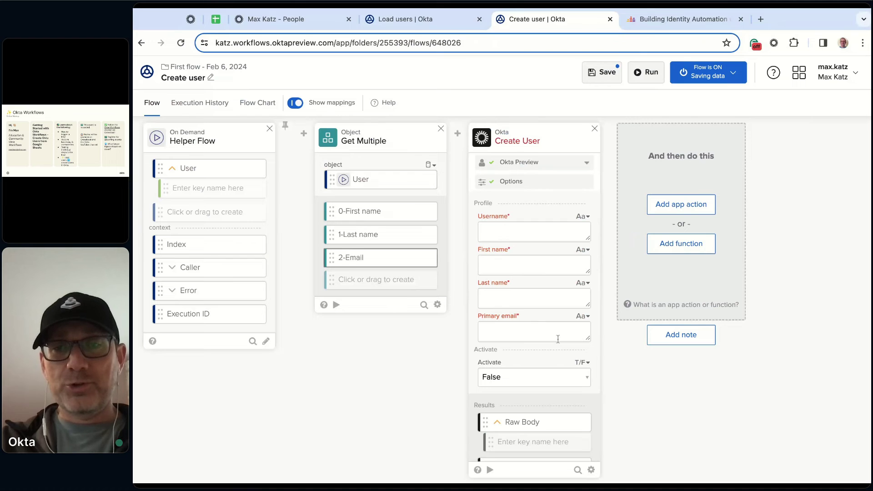
scroll(557, 339, down, 5)
scroll(564, 372, down, 1)
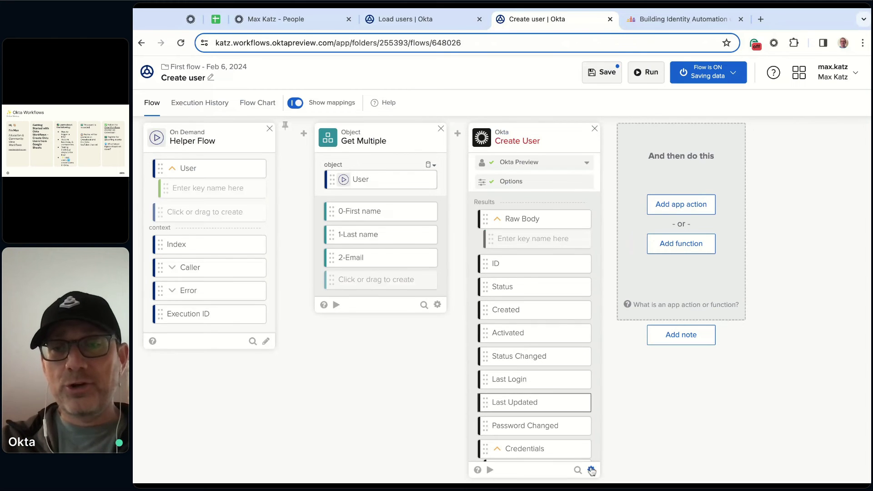
mouse_move(591, 470)
click(631, 434)
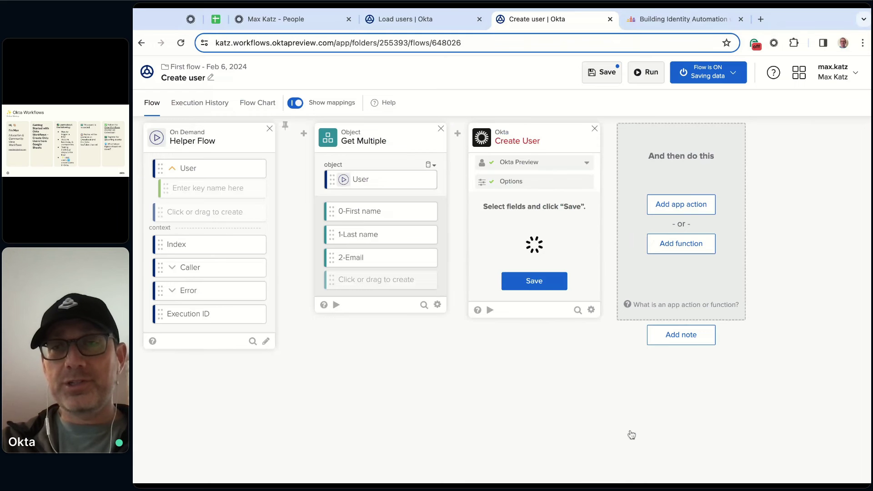
scroll(547, 336, down, 2)
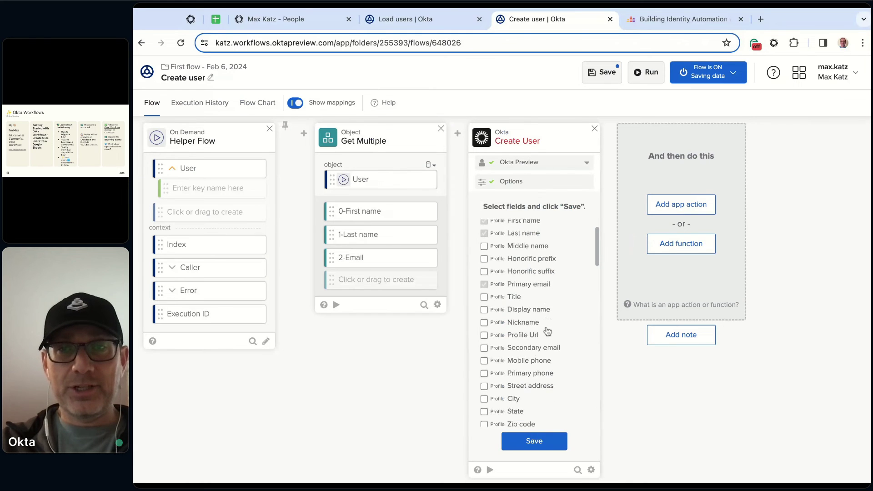
scroll(548, 332, up, 2)
scroll(543, 332, down, 8)
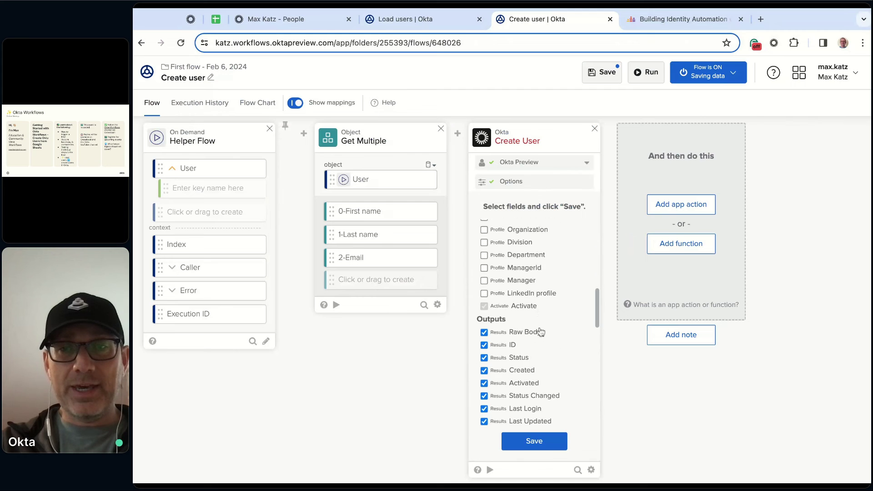
scroll(541, 332, down, 2)
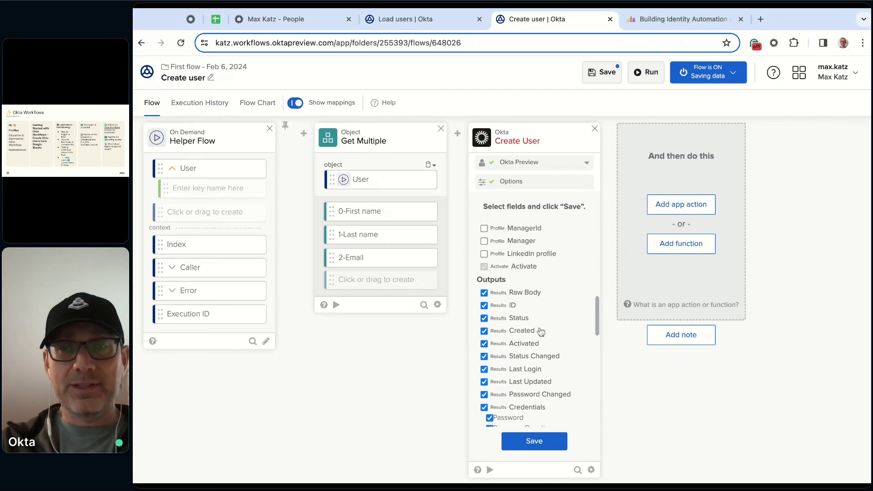
click(546, 444)
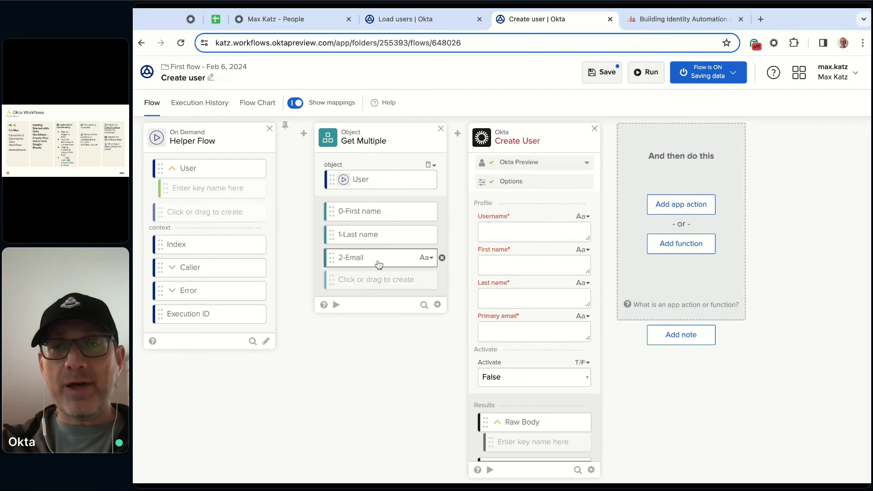
Map 2-Email to Username and Primary email, 0-First name and 1-Last name to the names
drag(378, 264, 505, 231)
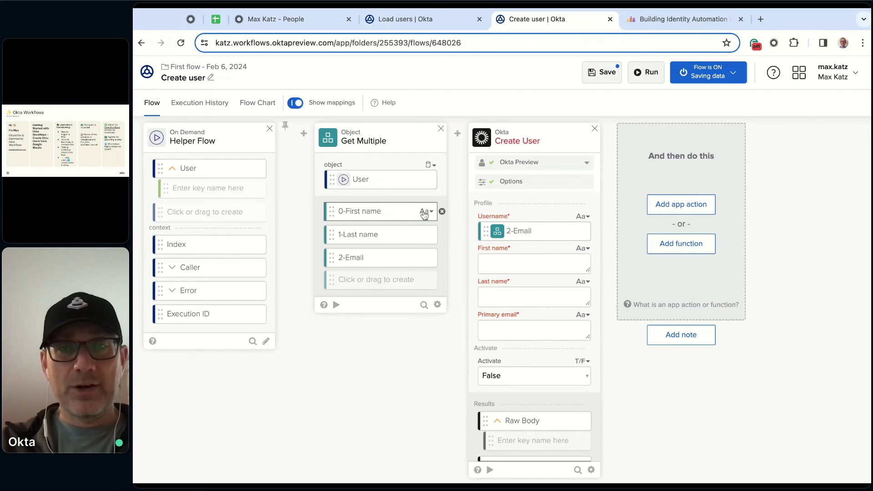
drag(399, 214, 527, 262)
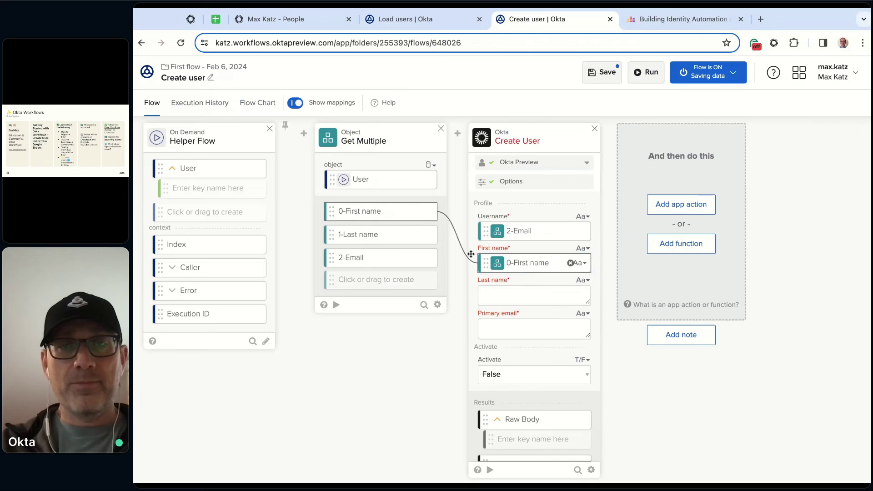
drag(396, 235, 523, 295)
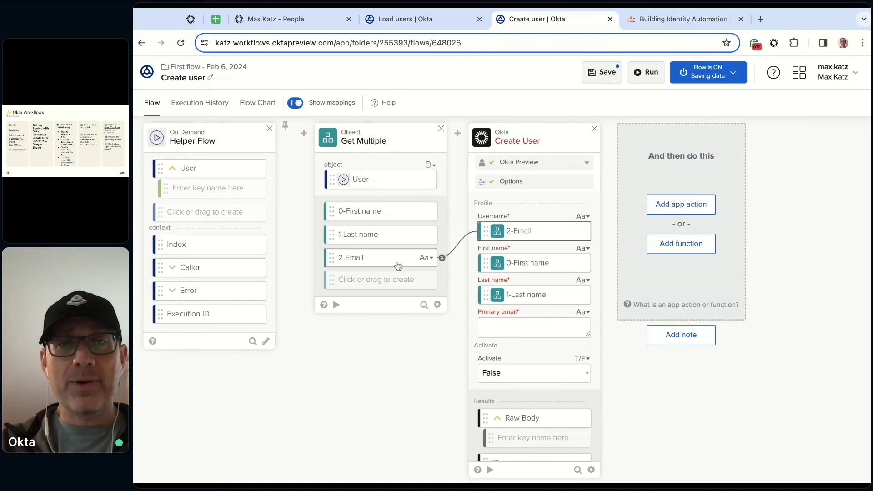
drag(391, 264, 525, 337)
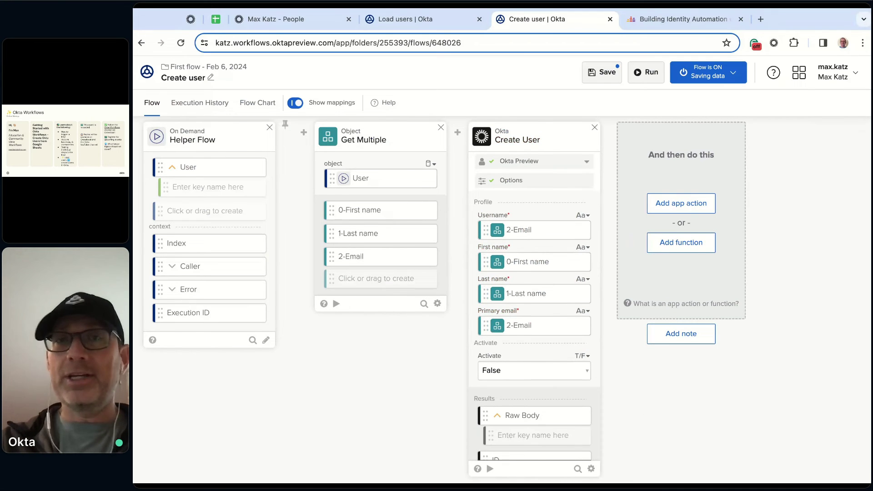
Start a Create User card test, entering a sample username and the test user's first and last names
click(490, 469)
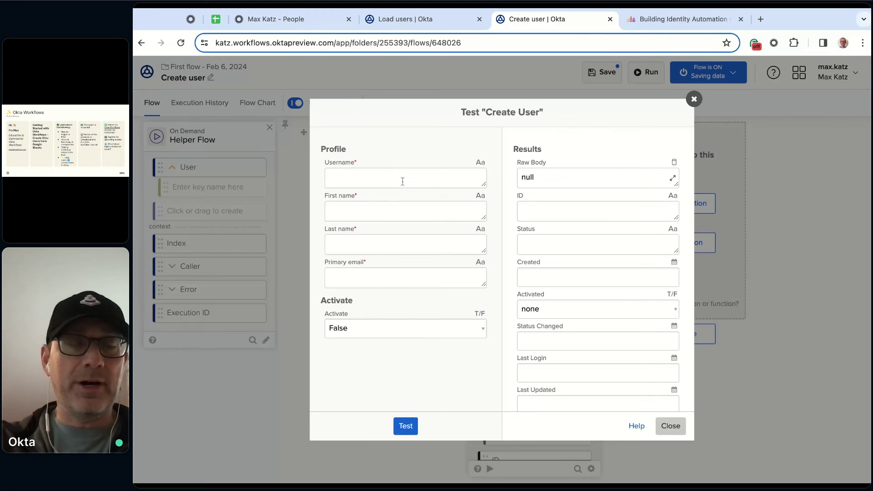
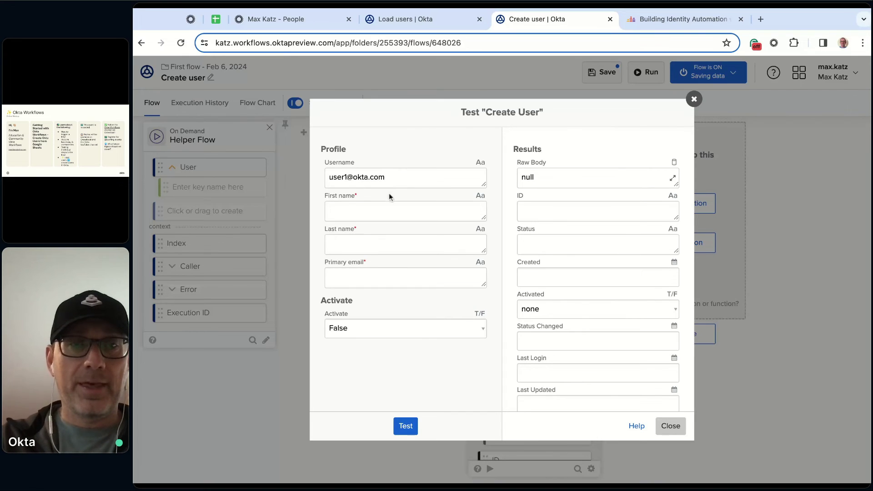
click(389, 207)
text(User1)
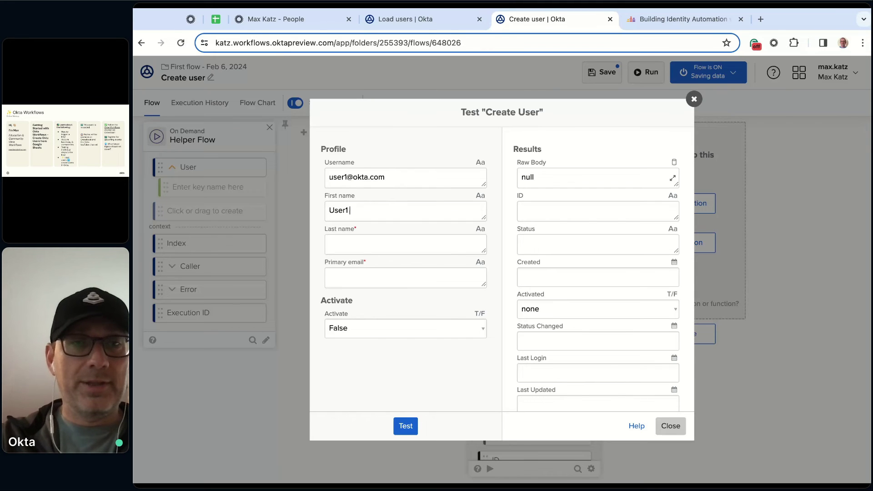
text(user)
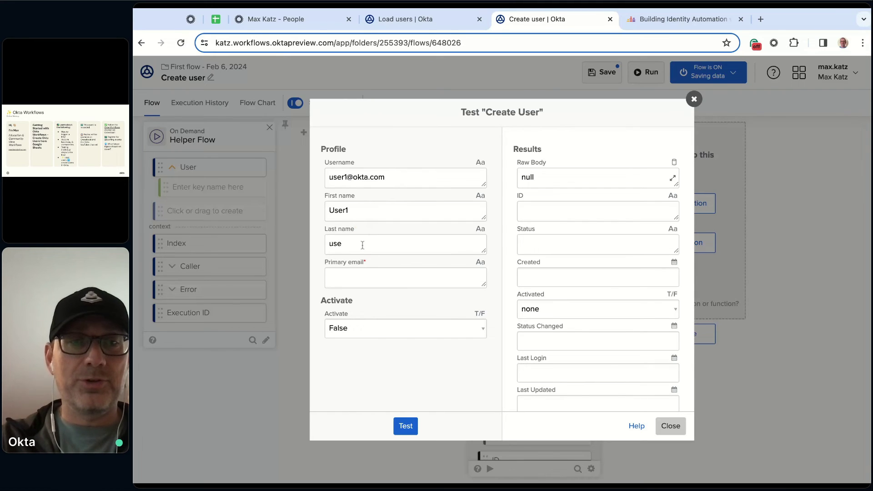
key(BackSpace)
key(BackSpace)
key(BackSpace)
text(User1)
key(BackSpace)
text(2)
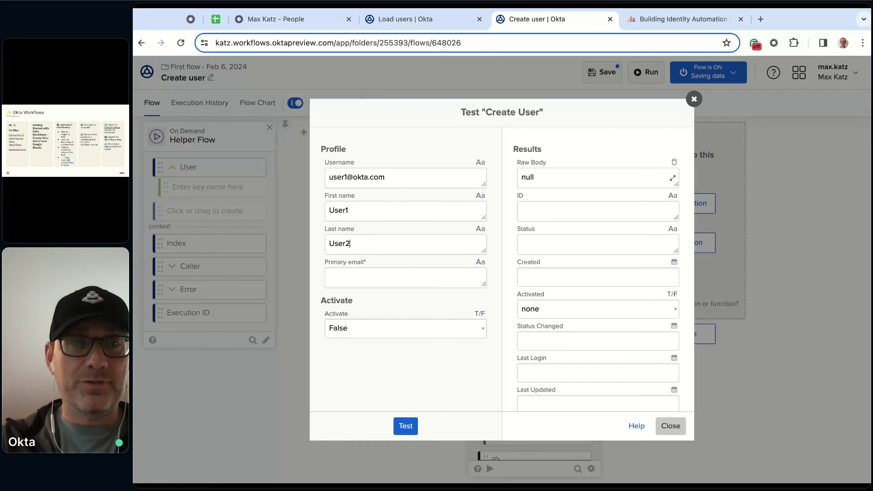
click(352, 282)
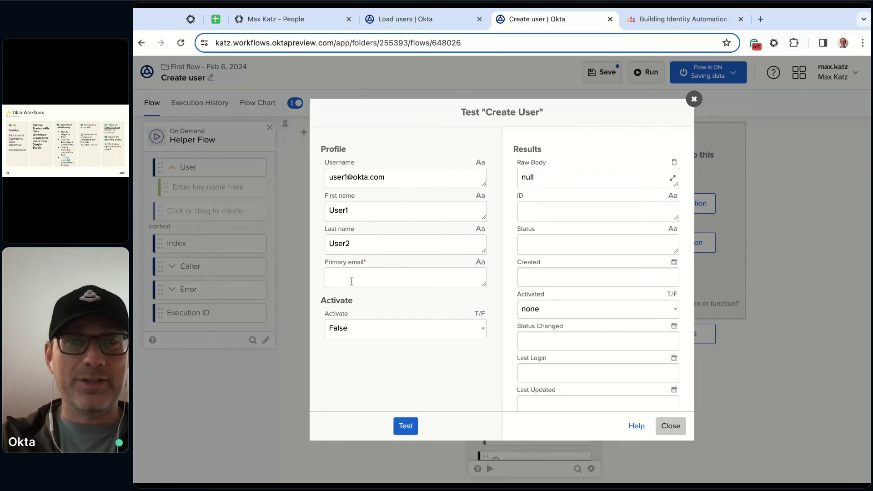
Copy the username into Primary email, run the test to create a STAGED user, and review the results
double_click(400, 178)
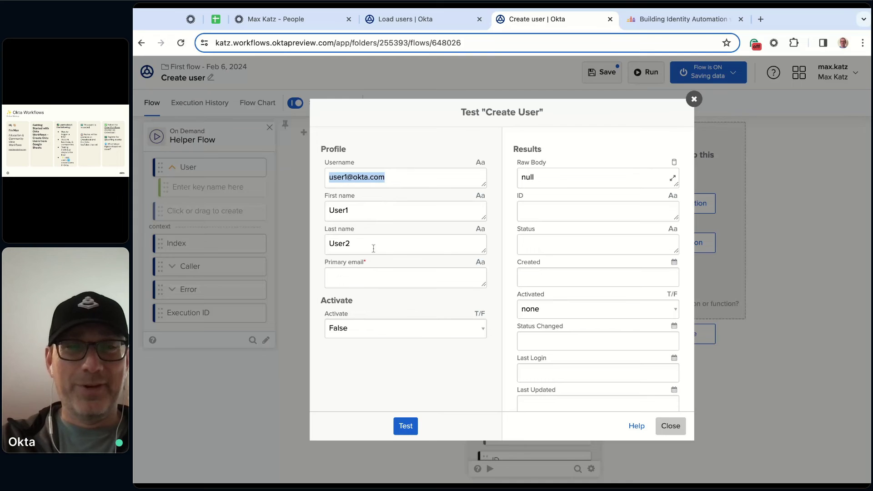
click(374, 276)
key(ctrl+v)
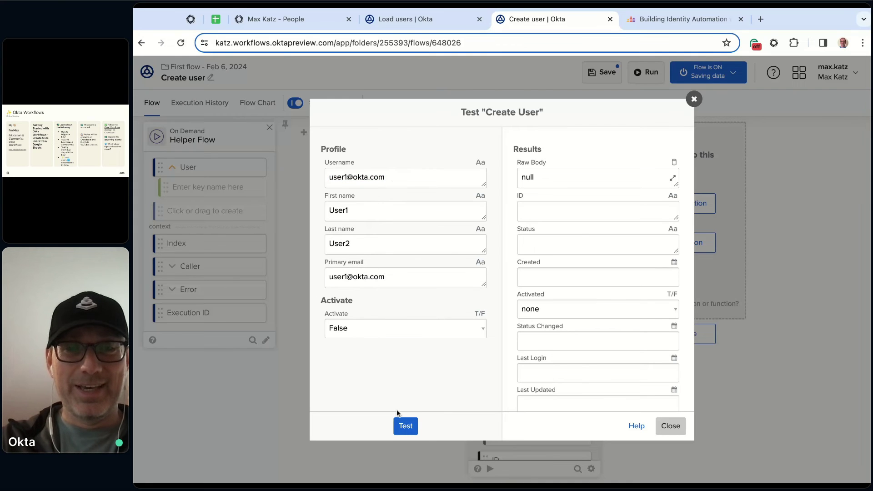
click(406, 427)
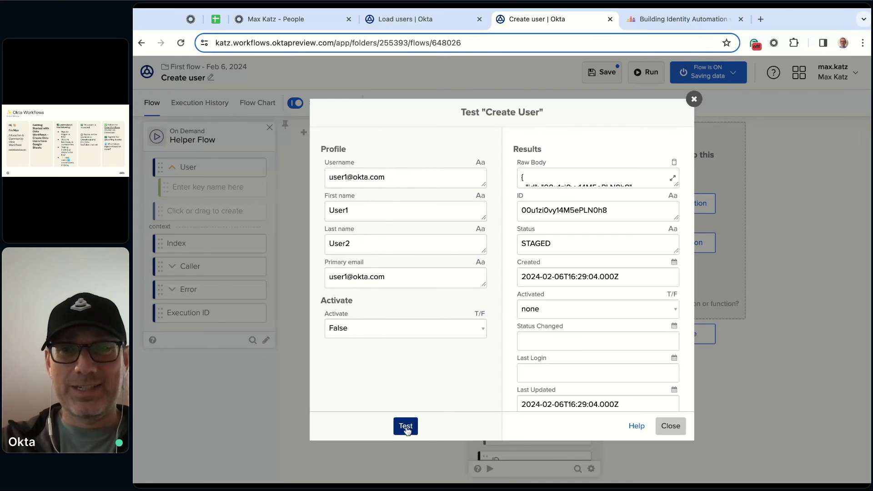
scroll(635, 211, down, 2)
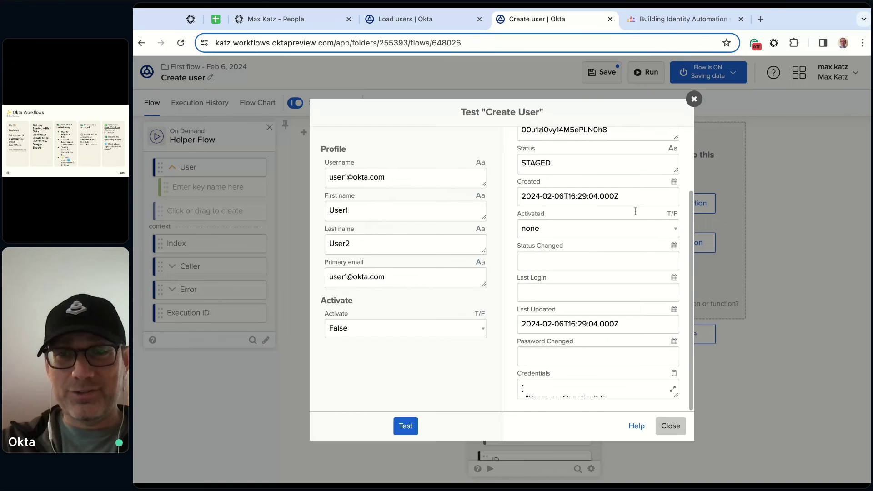
scroll(609, 307, up, 2)
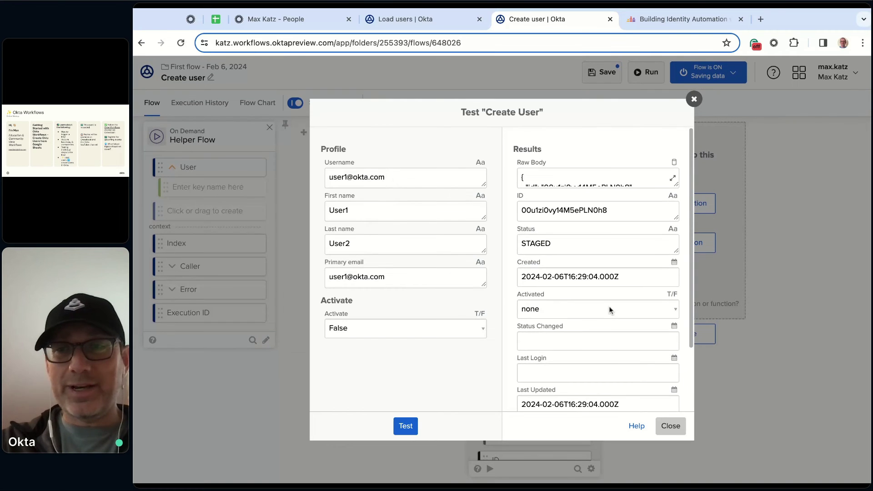
scroll(616, 353, down, 2)
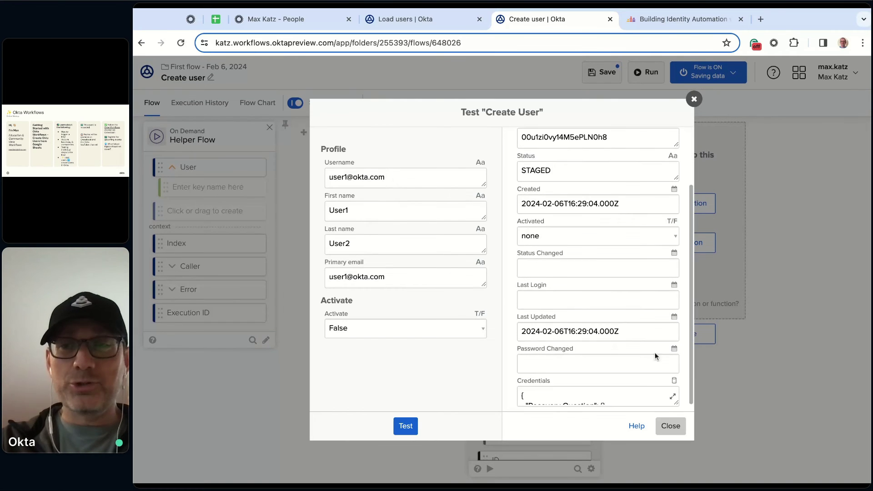
click(671, 426)
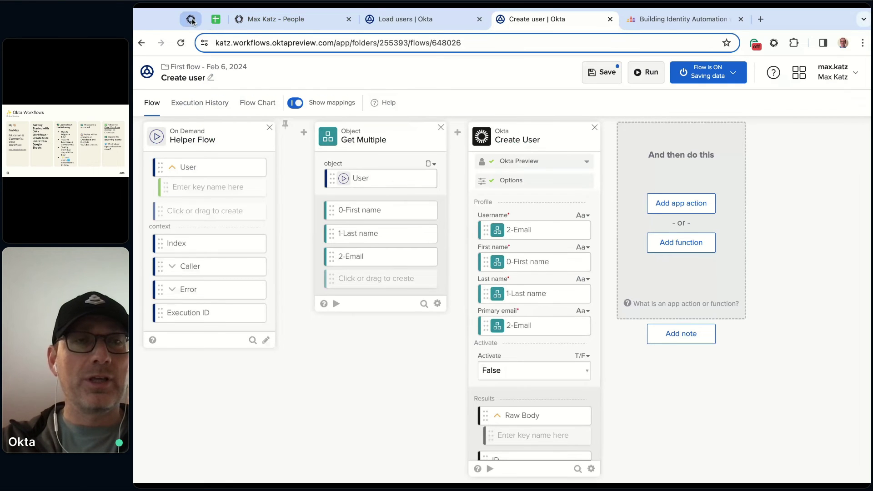
Sign back in to the admin console's People page and find the new Staged test user
click(190, 19)
click(285, 19)
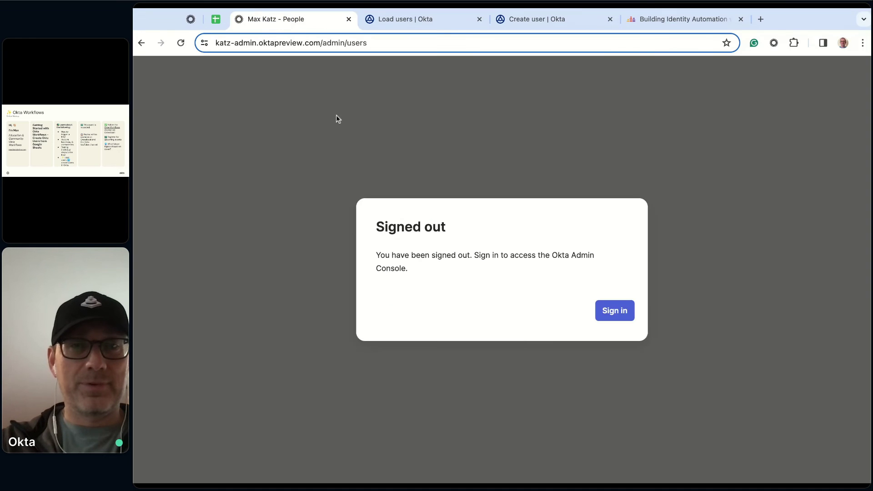
click(618, 315)
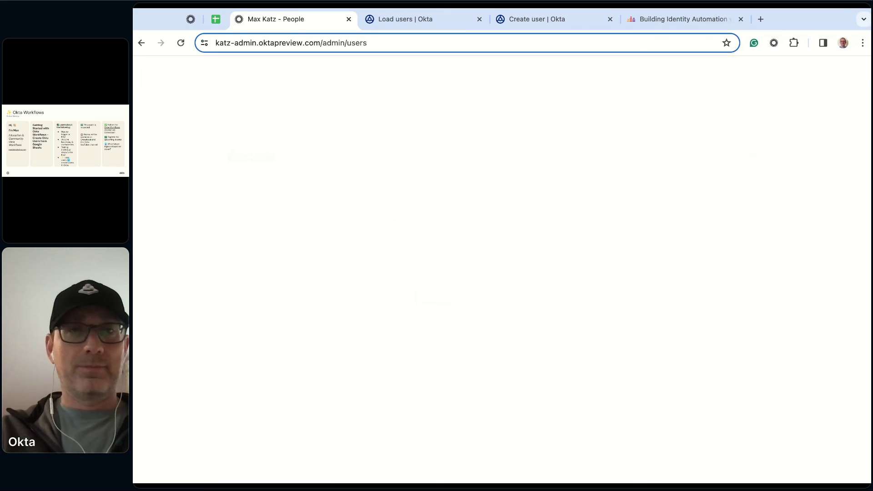
scroll(422, 287, down, 1)
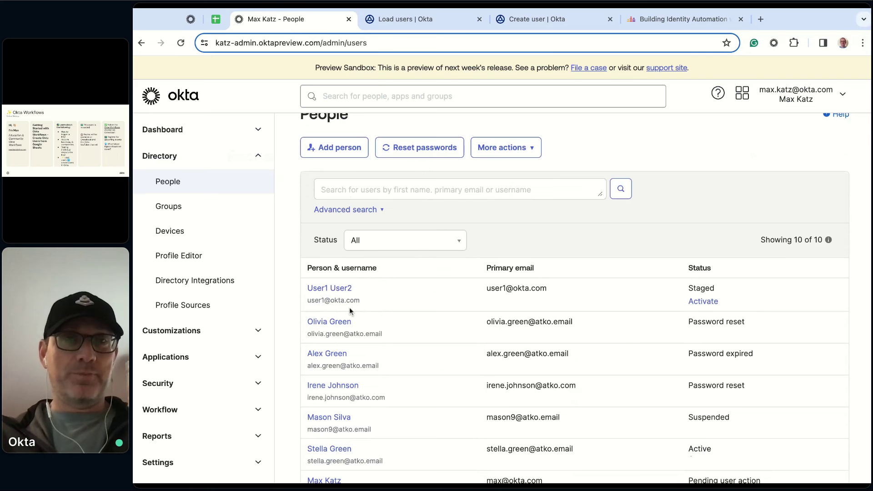
Save the Create user helper flow
click(402, 19)
click(584, 25)
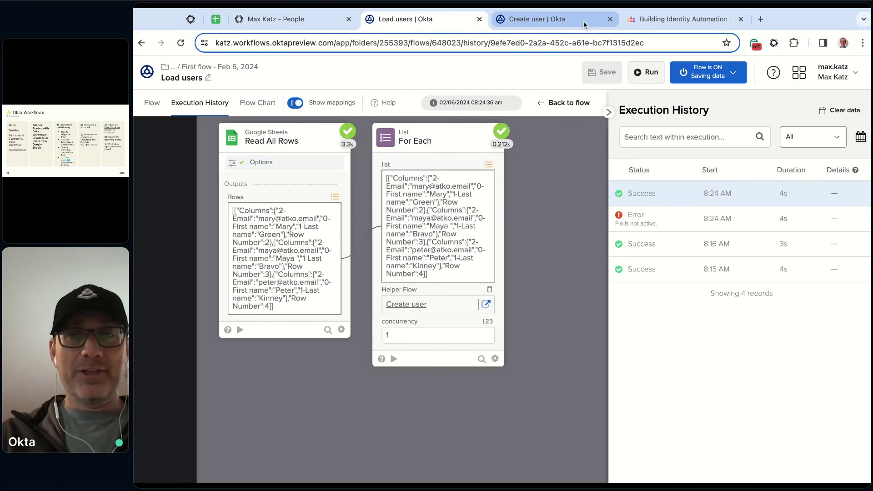
click(605, 73)
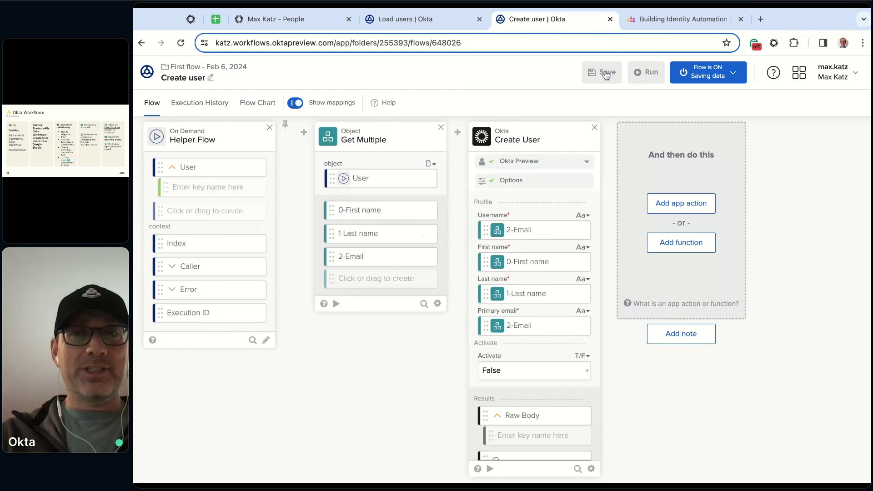
Run the Load users flow, then view the Create user flow's execution history
click(418, 22)
click(149, 104)
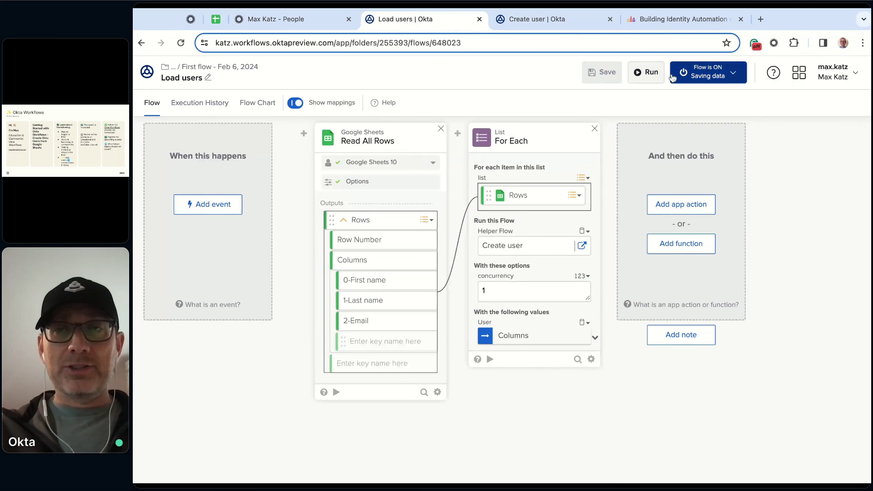
click(651, 77)
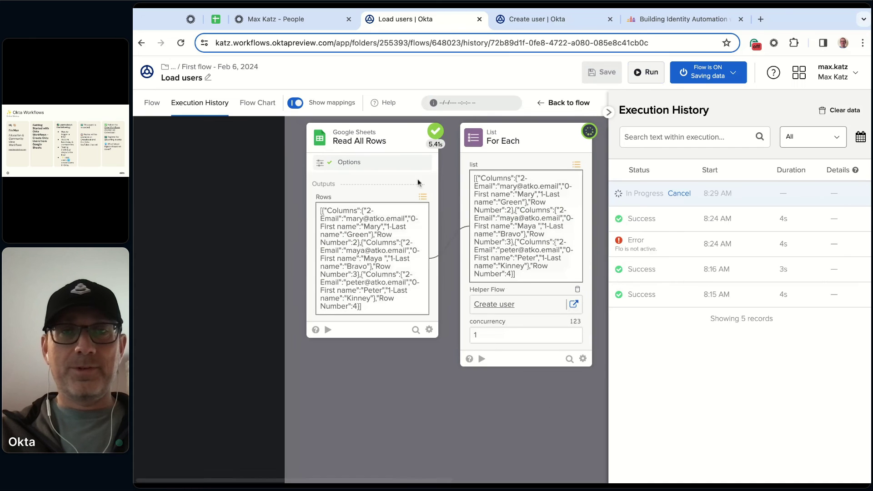
click(537, 19)
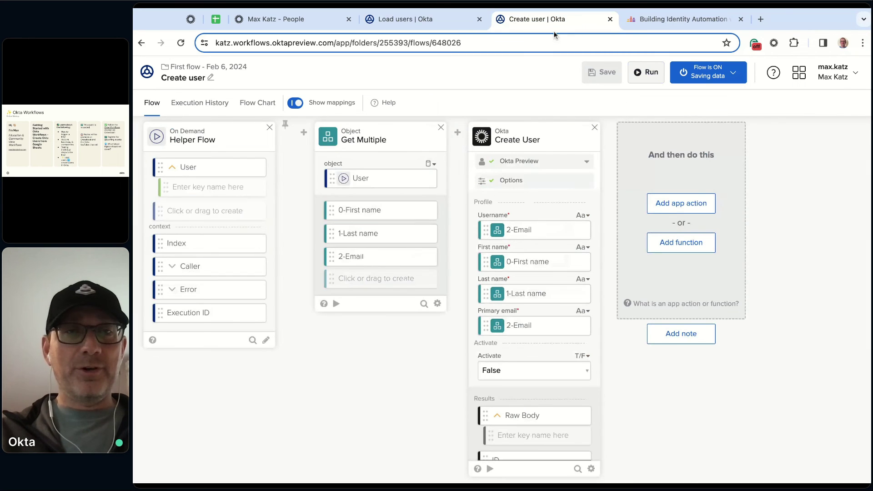
click(208, 103)
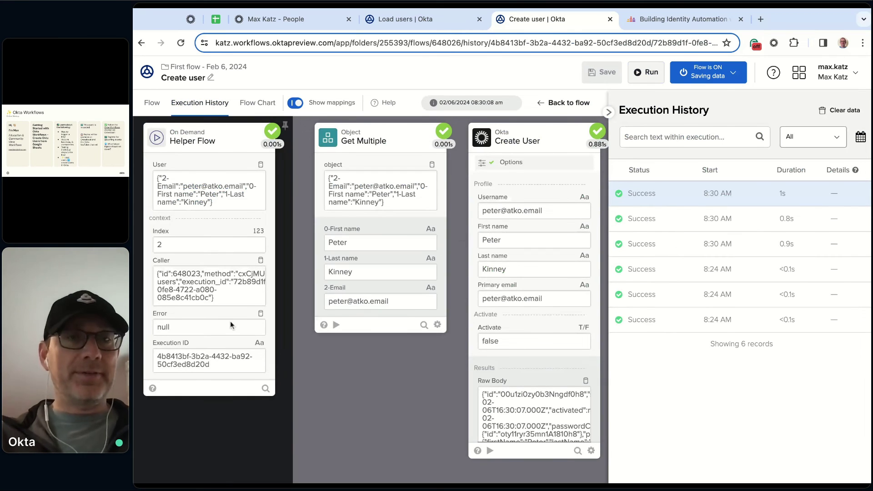
Inspect the second 8:30 AM Success run's card data, then go to the People list
click(680, 220)
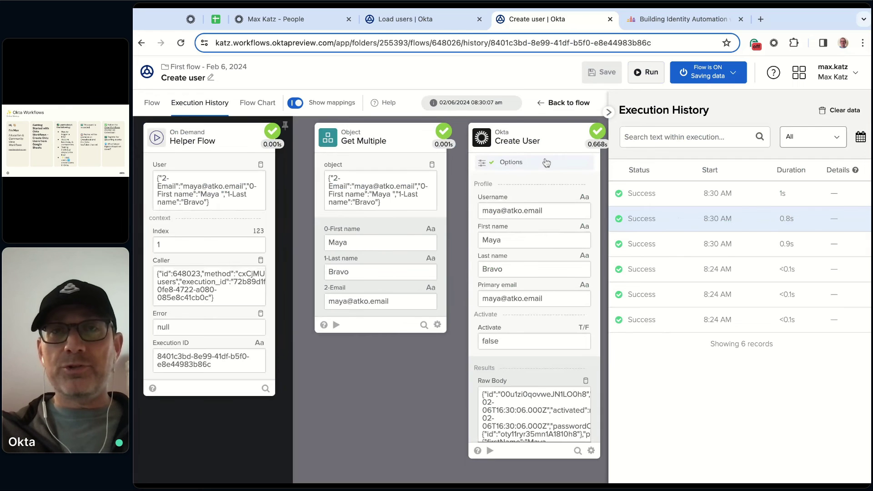
click(282, 21)
Reload People to confirm the three new Staged sheet users, then return to Create user run history
click(180, 43)
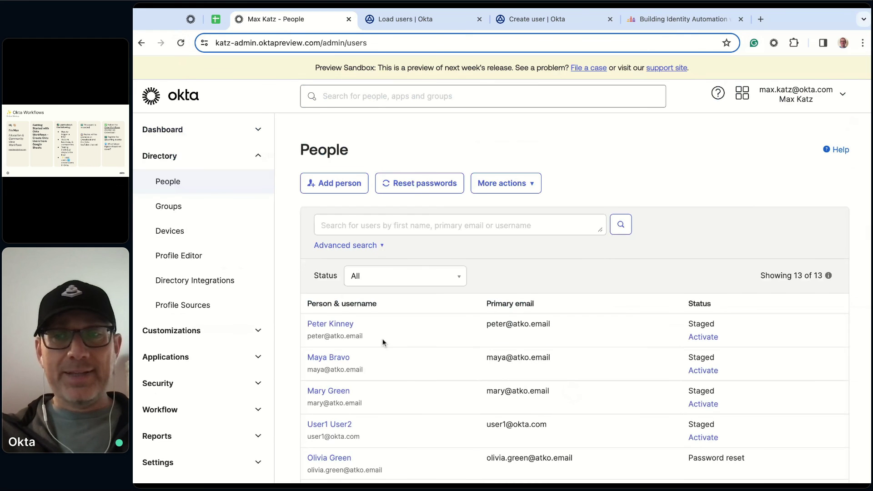
scroll(384, 343, down, 2)
drag(371, 348, 309, 262)
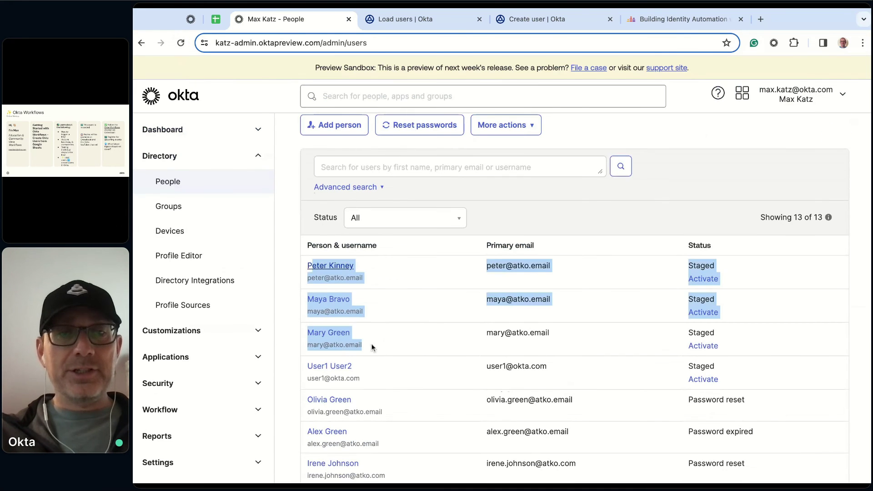
click(427, 308)
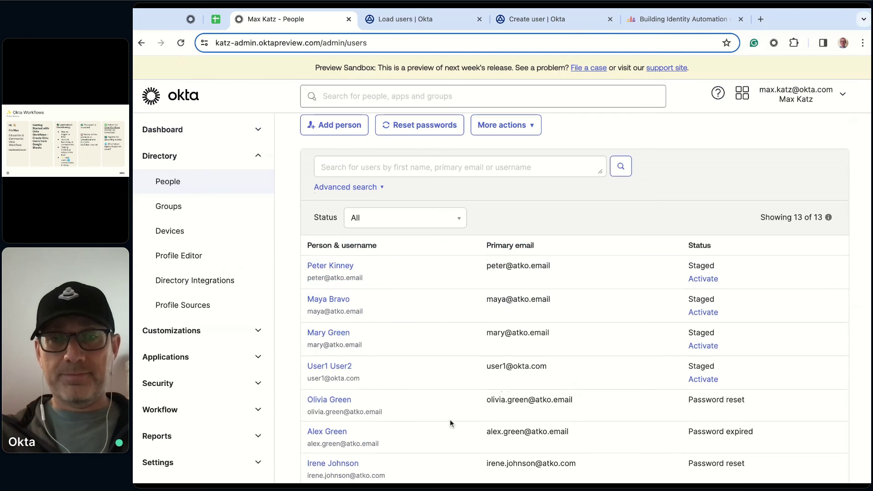
click(532, 22)
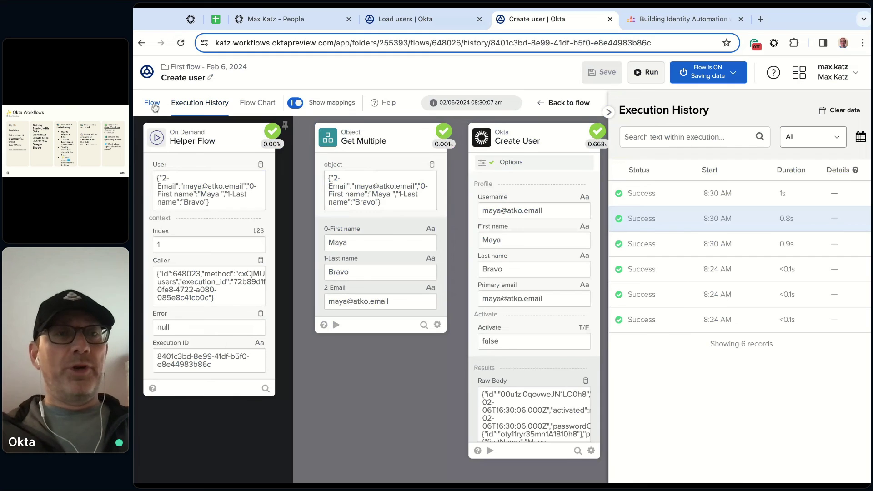
Read the Get Multiple card's help reference and close it
click(152, 103)
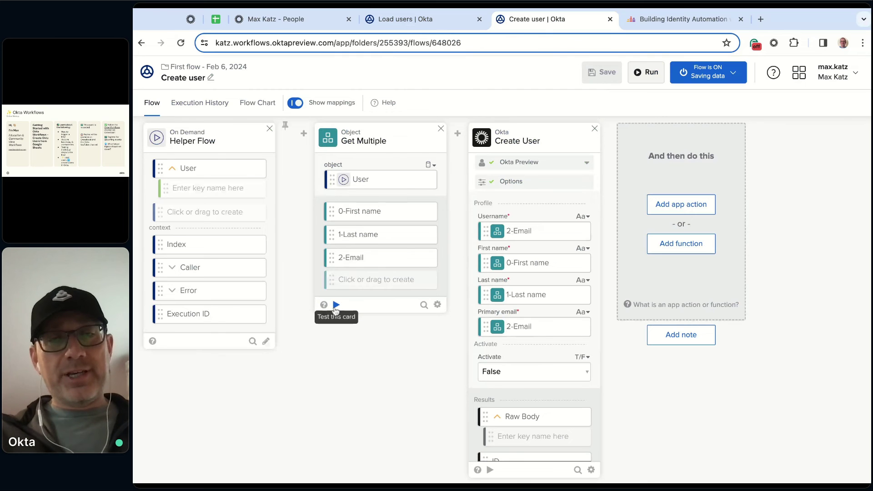
click(437, 306)
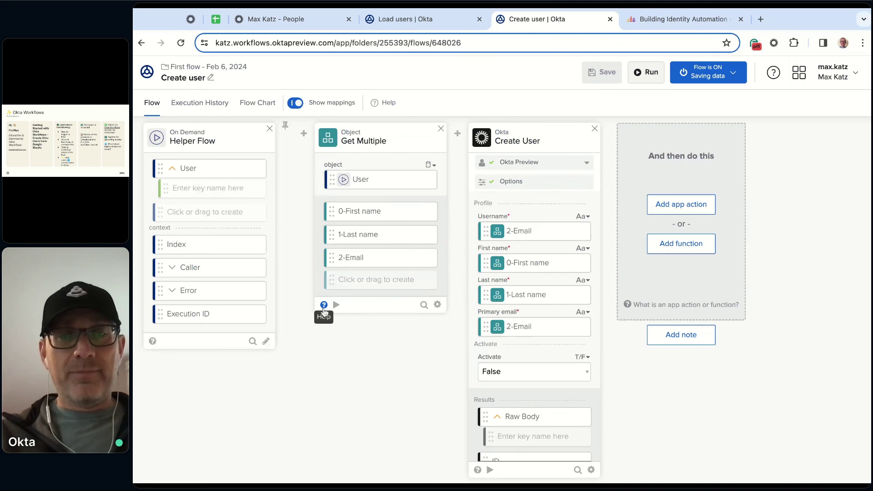
click(324, 306)
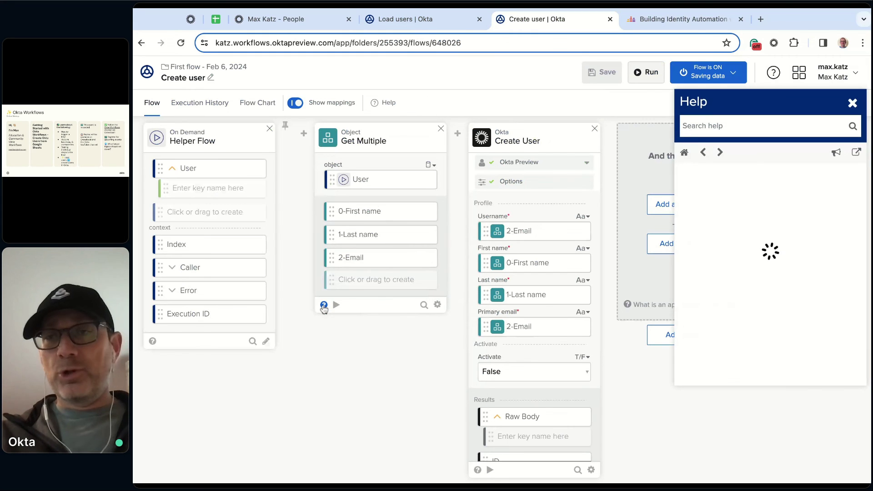
scroll(792, 230, down, 5)
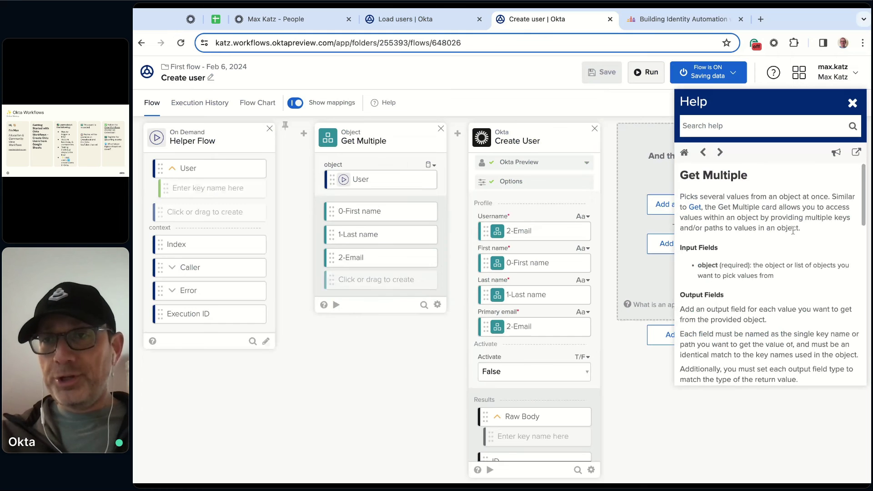
scroll(792, 273, down, 4)
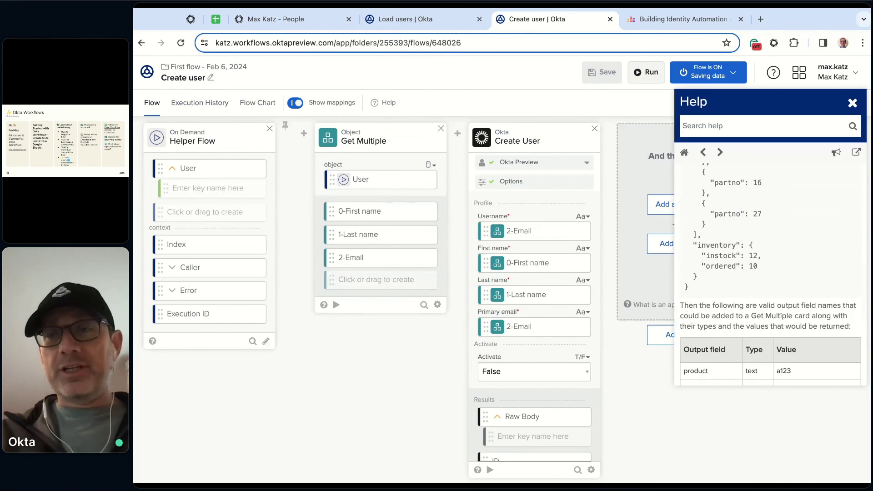
scroll(793, 273, down, 3)
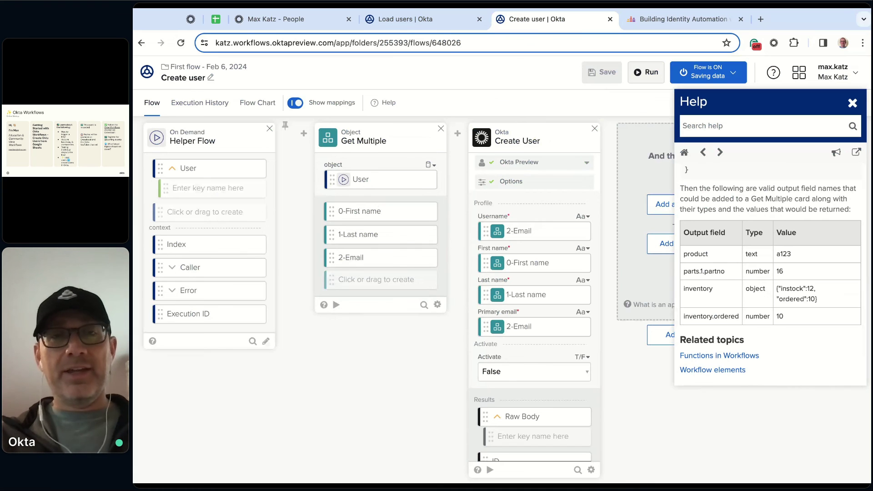
click(852, 105)
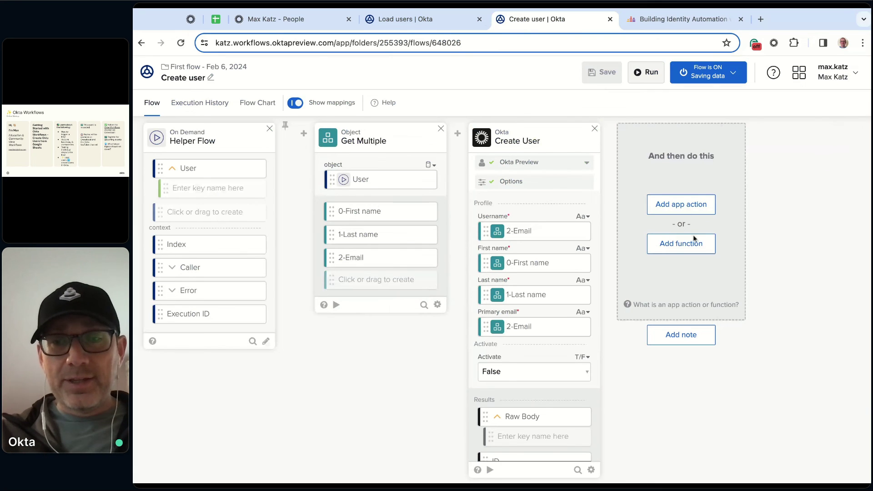
Read the Create User card's help reference and close it
scroll(517, 271, down, 1)
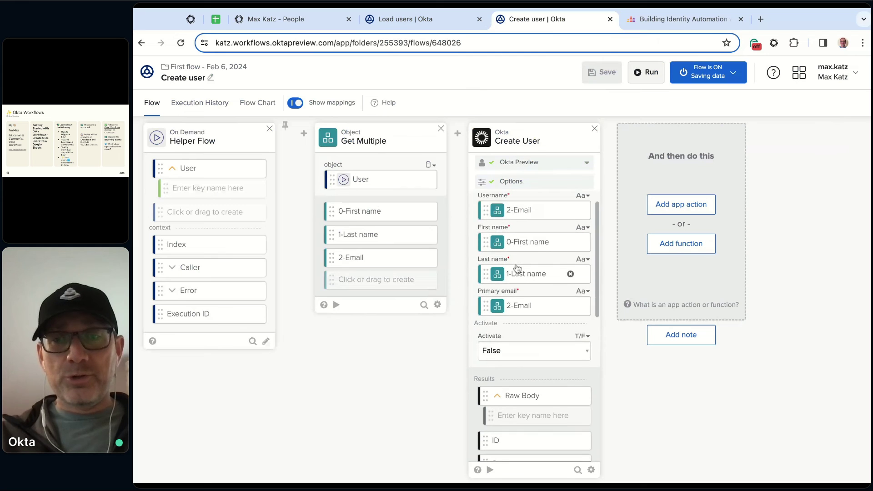
click(477, 470)
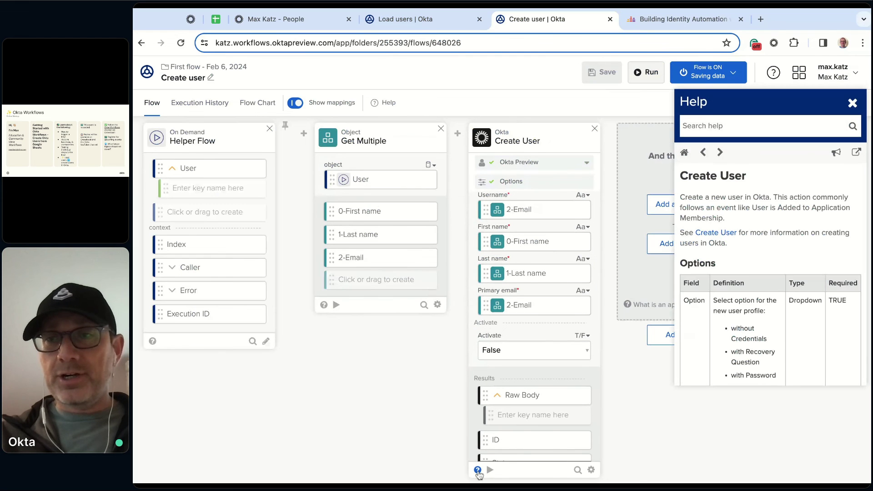
scroll(759, 232, down, 3)
scroll(759, 233, down, 10)
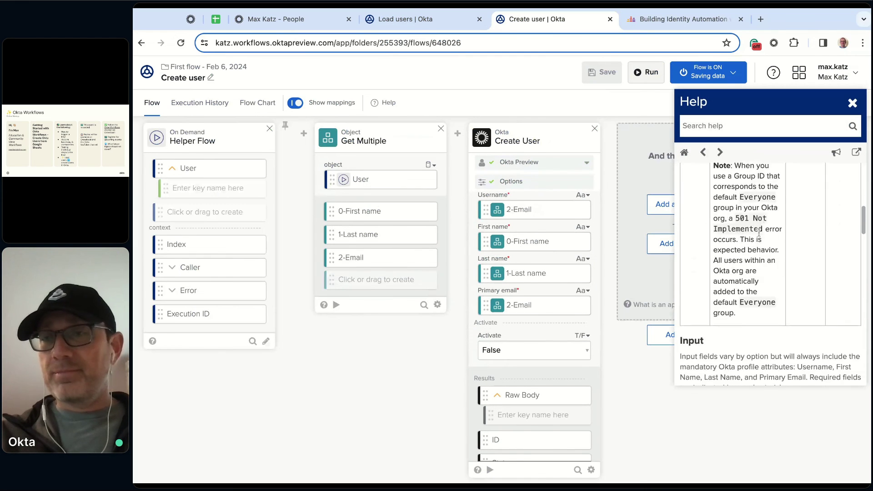
scroll(772, 274, down, 8)
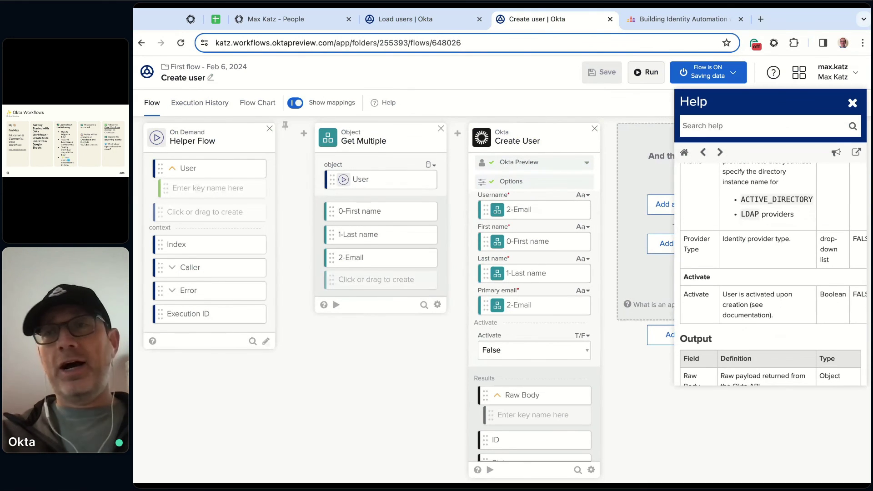
click(853, 107)
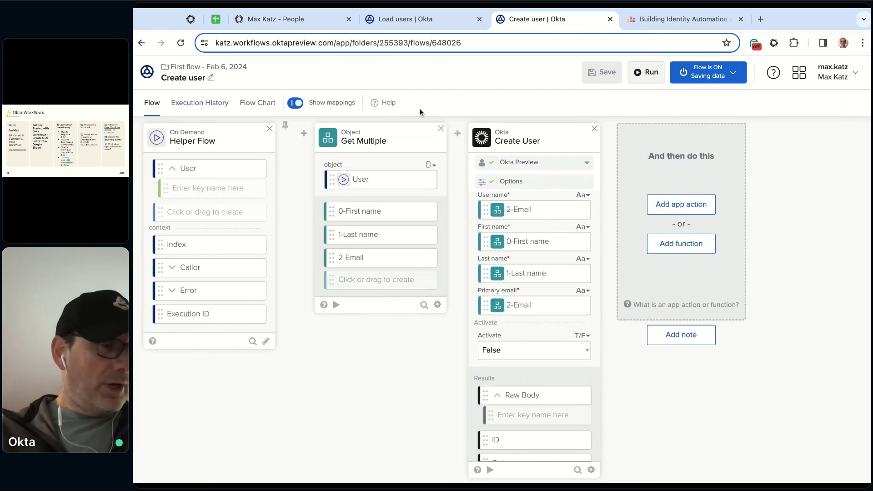
Switch to the Load users tab and show its flow design instead of Execution History
click(402, 21)
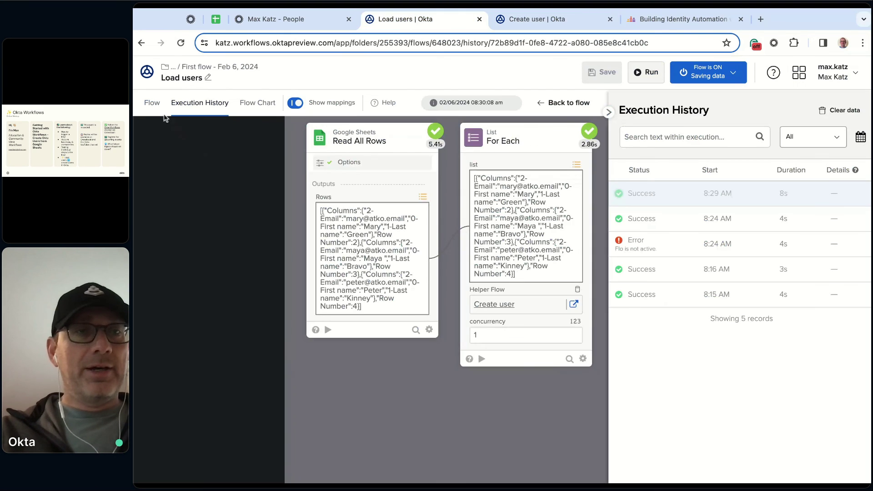
click(152, 103)
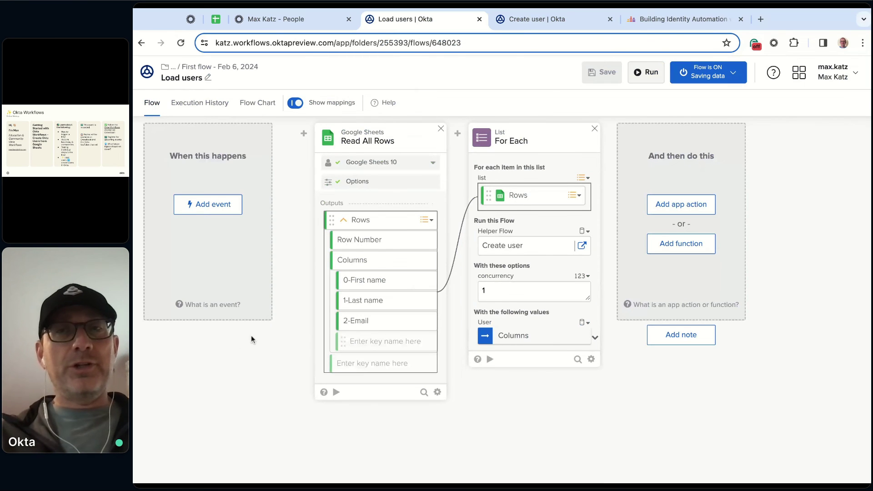
Add a weekly Schedule event for Tuesdays at 9:00 AM and save the Load users flow
click(209, 212)
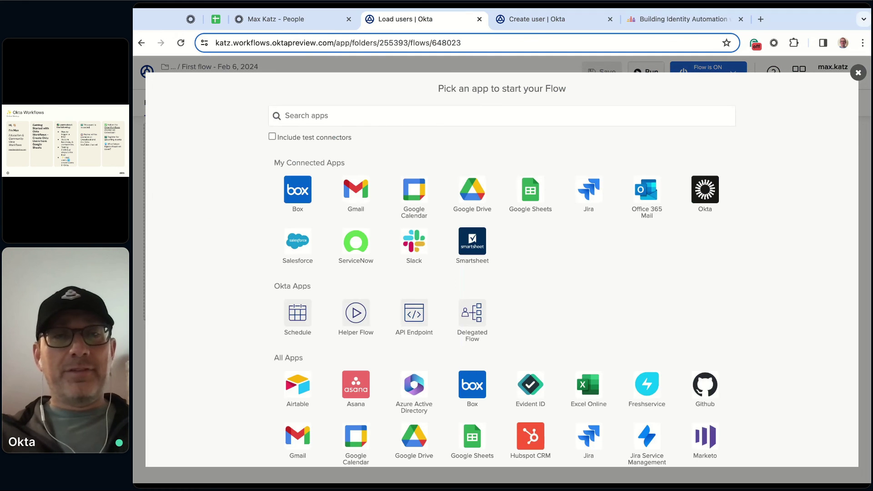
click(298, 313)
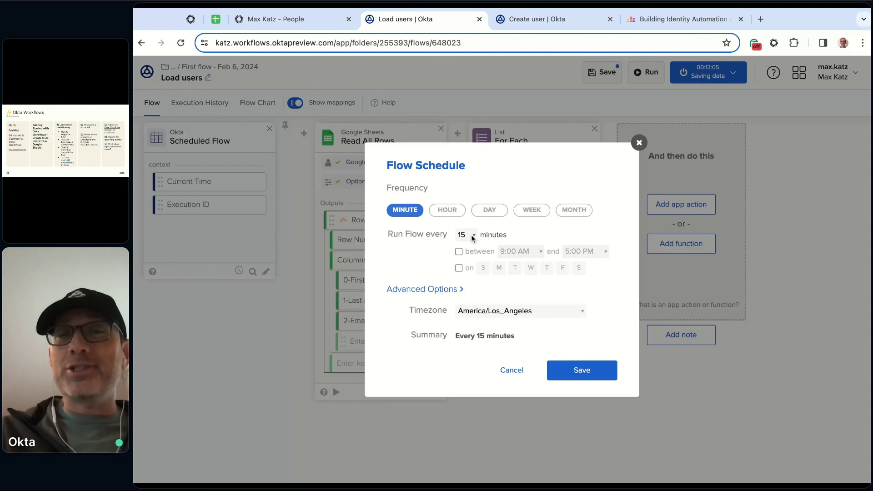
click(531, 212)
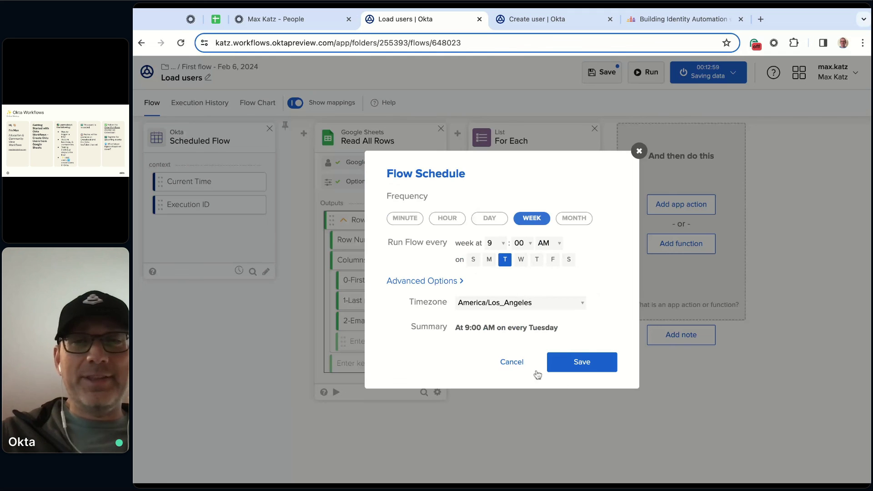
click(589, 367)
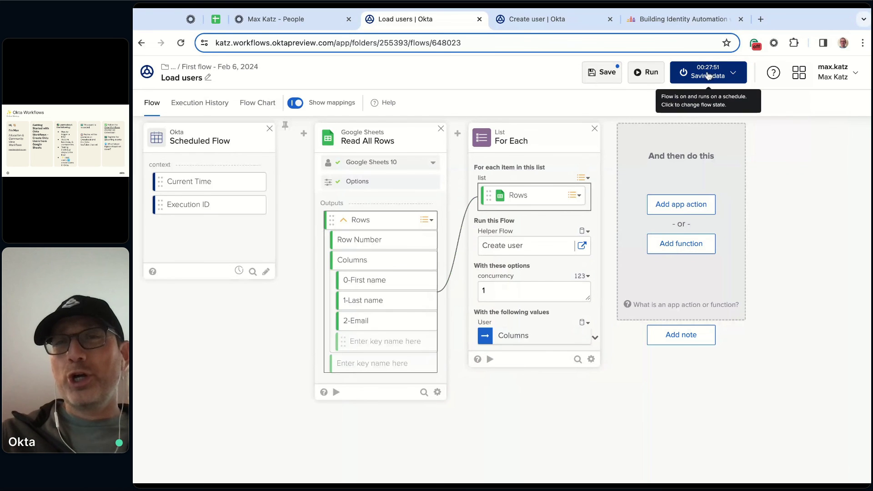
click(601, 71)
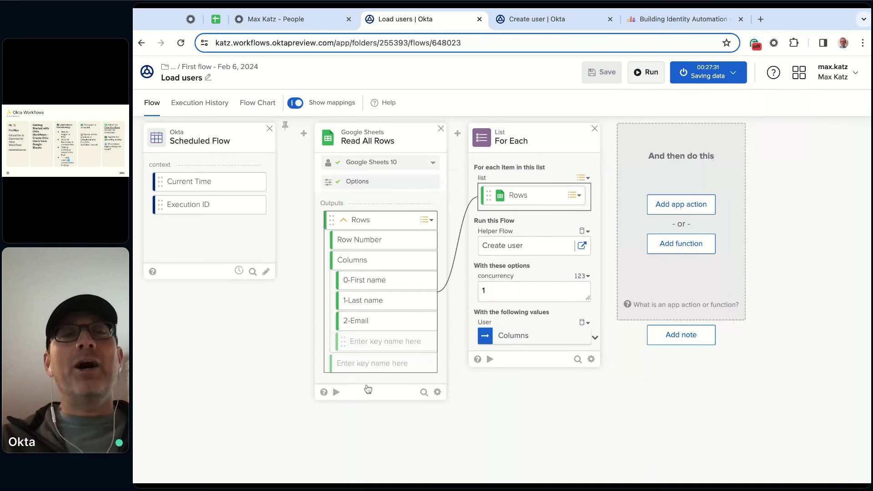
Switch the schedule from Tuesday to Friday at 9:00 AM and save the Load users flow
click(238, 272)
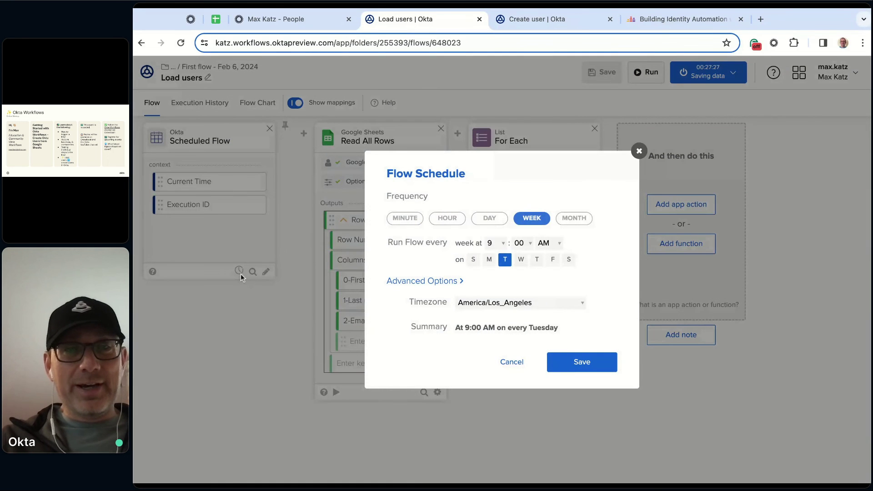
click(554, 260)
click(506, 262)
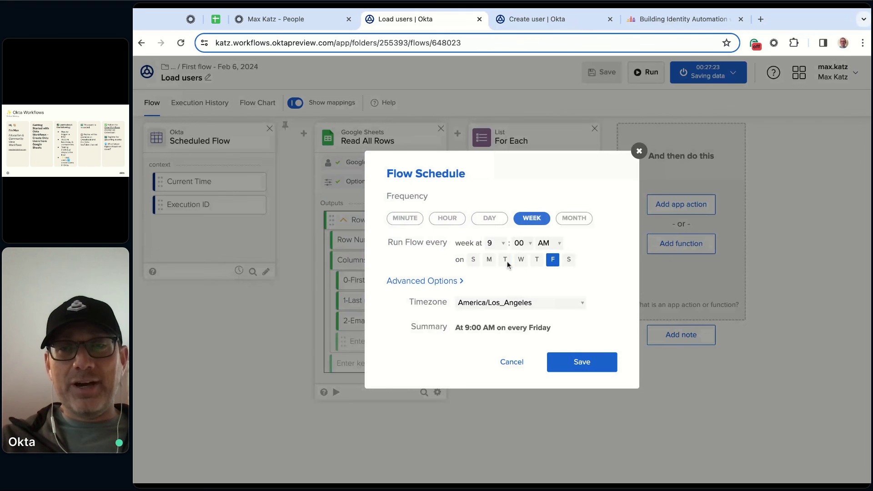
click(586, 369)
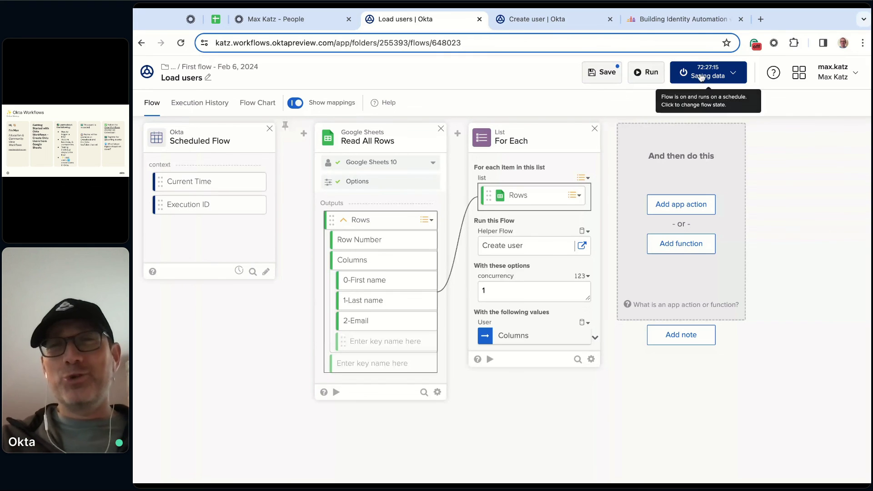
click(606, 74)
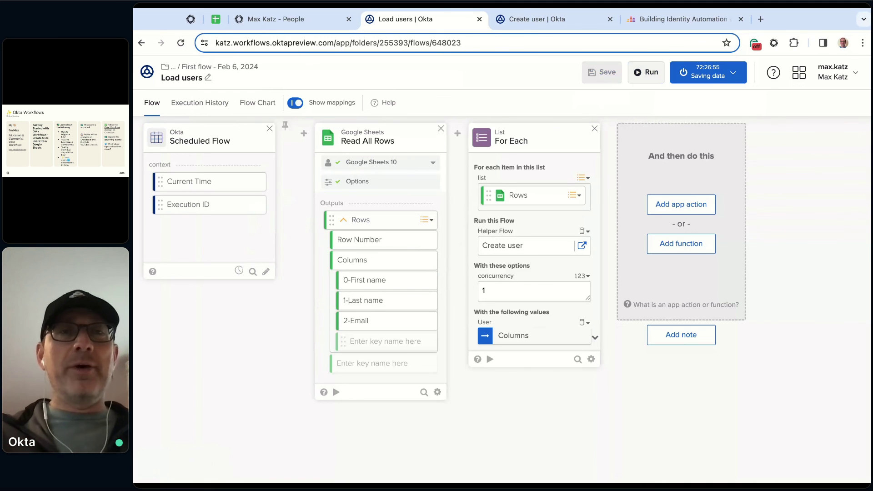
click(325, 243)
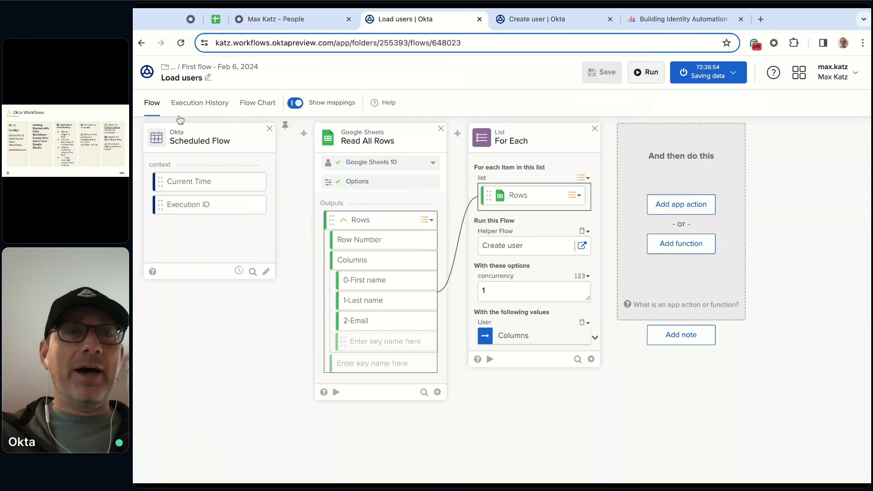
Read the Okta blog post on importing users from Google Sheets, then view the Building Identity Automation event page
click(190, 19)
scroll(453, 289, down, 1)
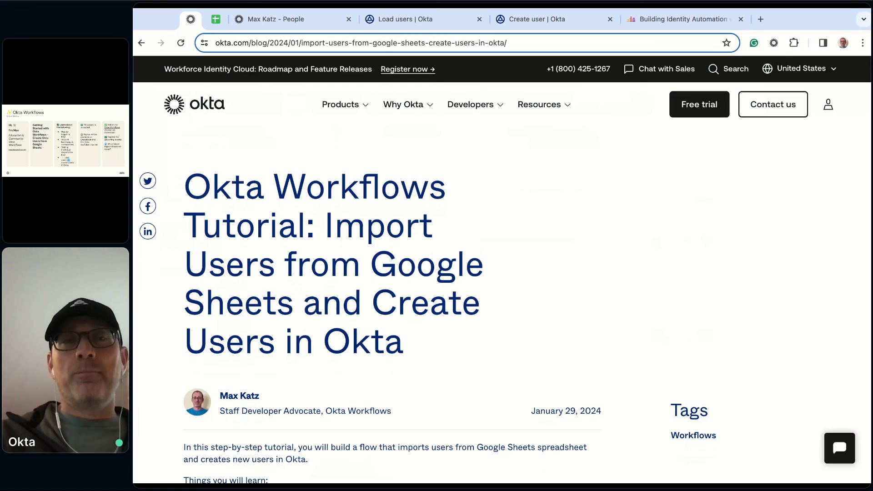
scroll(391, 304, down, 2)
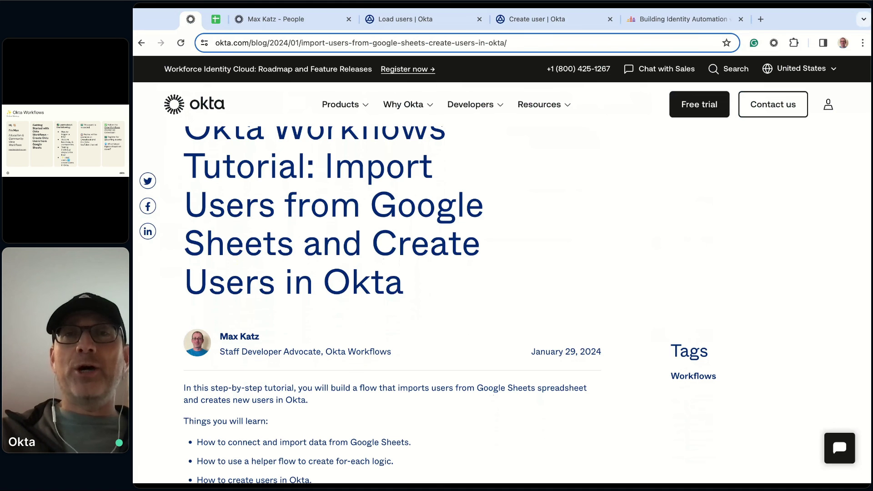
scroll(391, 305, down, 15)
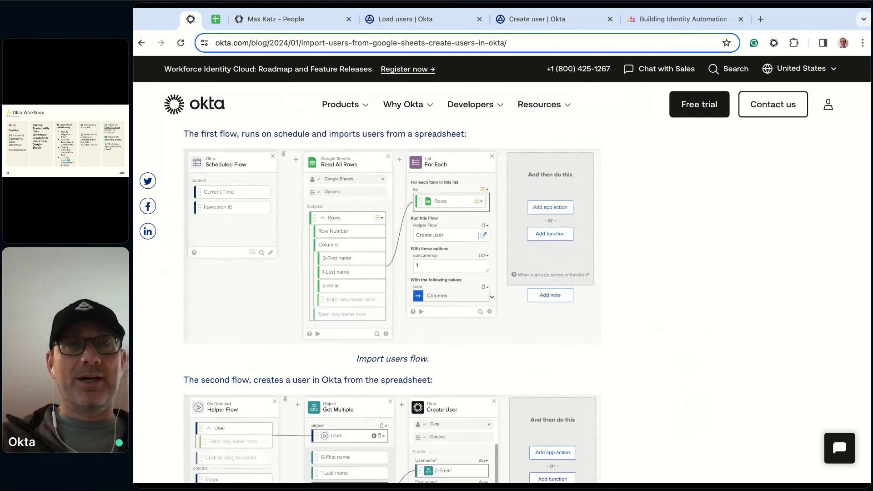
scroll(416, 130, down, 1)
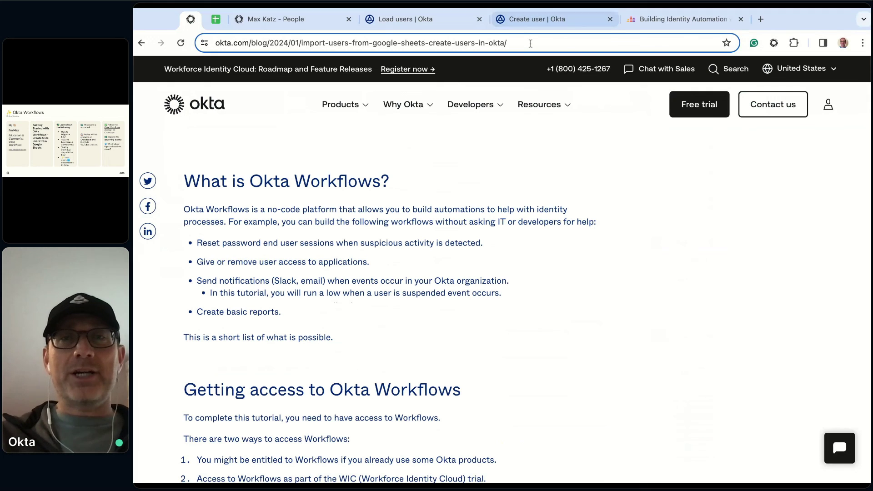
click(530, 43)
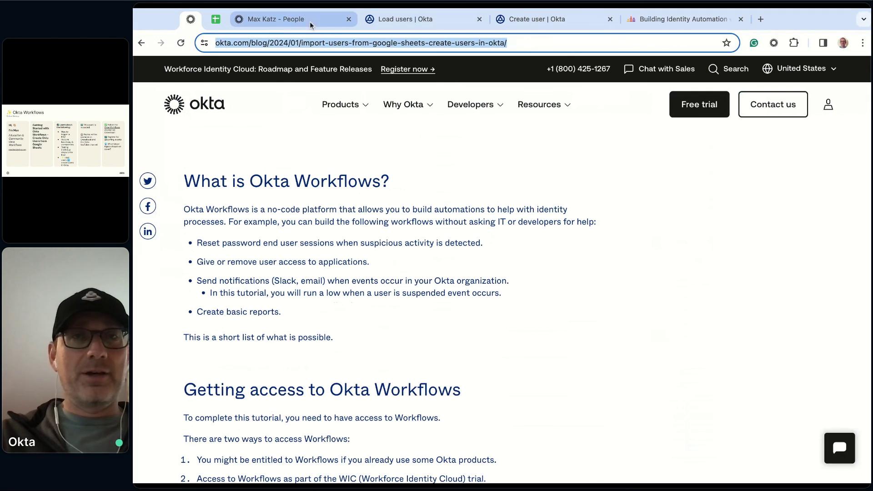
click(660, 20)
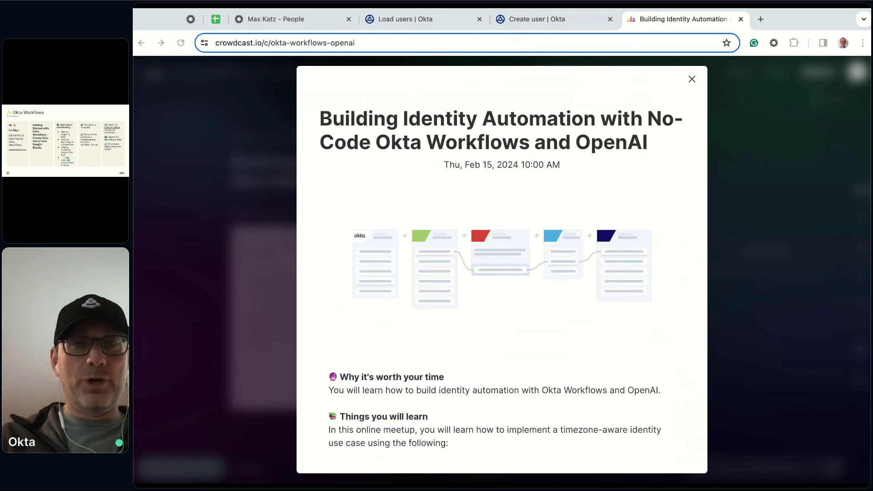
Switch through the Create user flow and staged People list tabs back to the Okta Workflows tutorial blog post
click(547, 20)
click(309, 19)
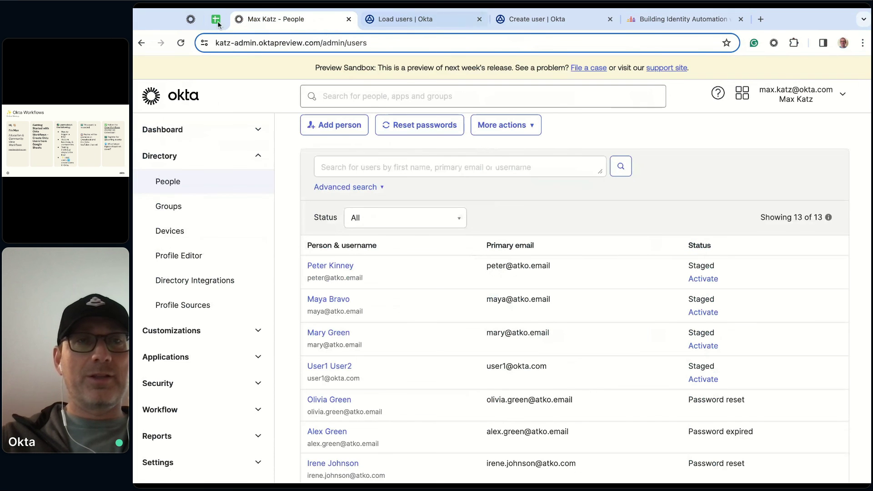
click(190, 19)
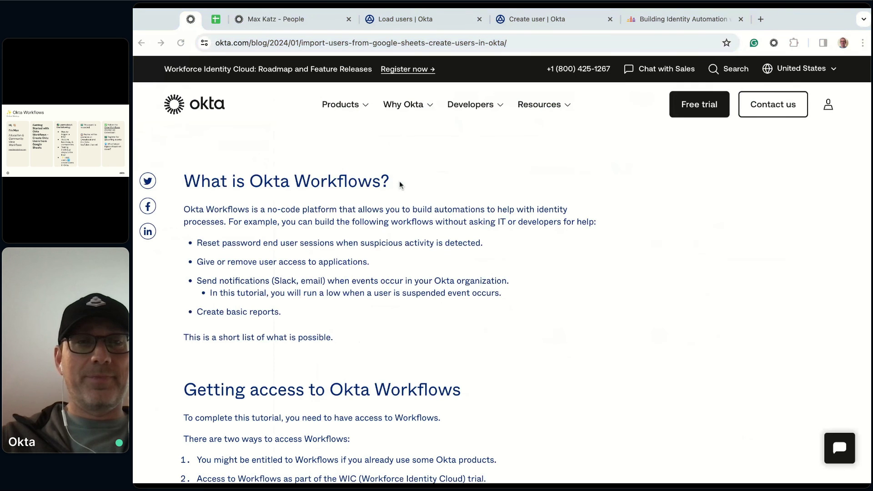